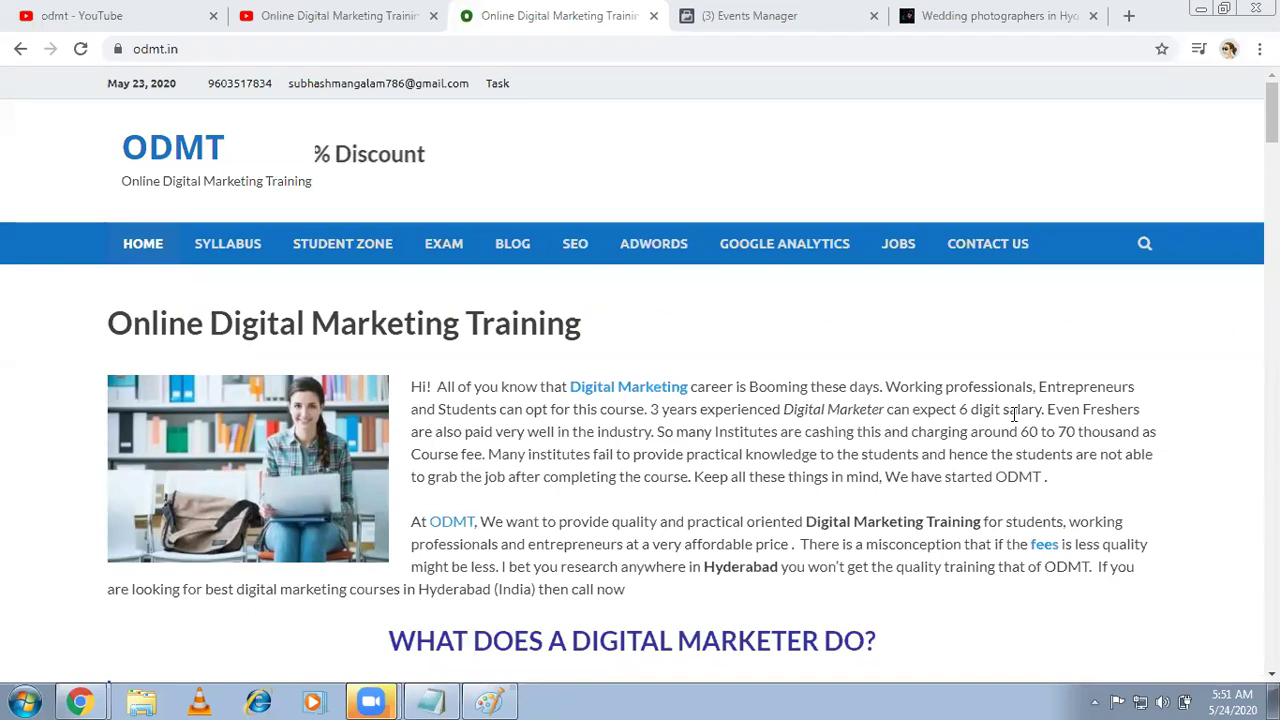
# Review the lesson notes on custom and ad conversions, then scroll through the odmt.in page
pyautogui.click(430, 700)
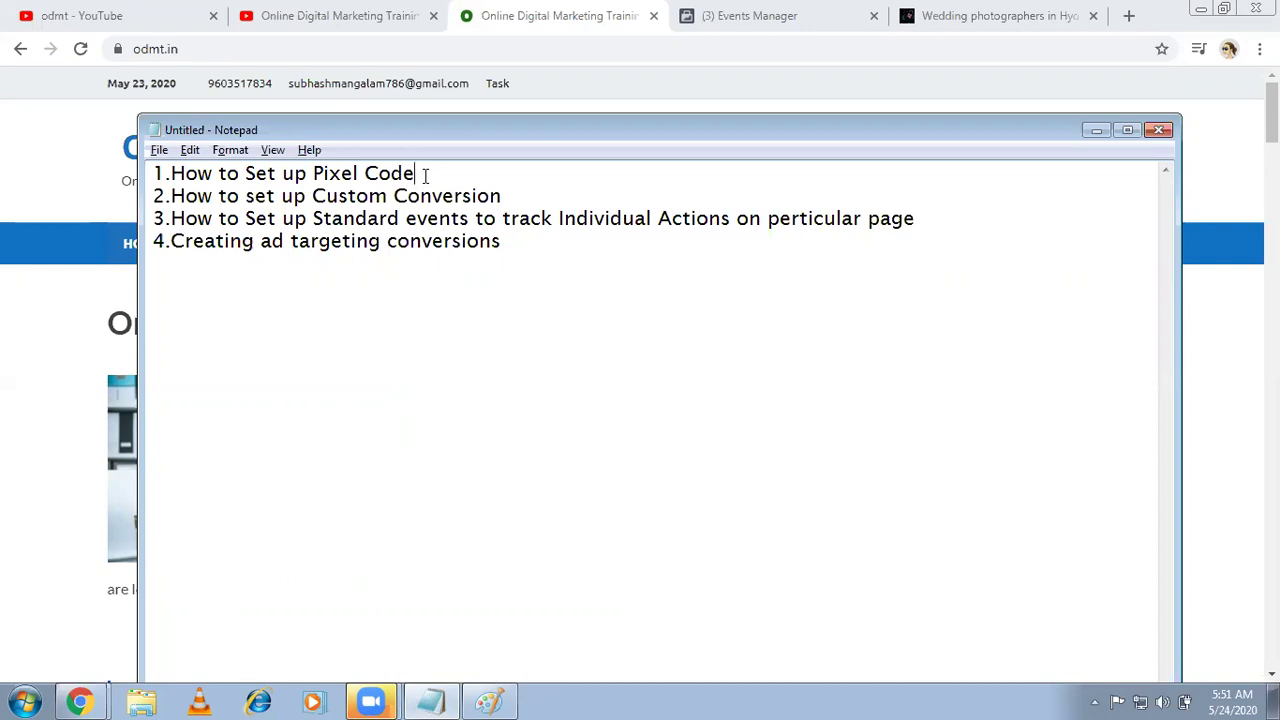
pyautogui.click(501, 196)
pyautogui.click(503, 249)
pyautogui.click(1093, 131)
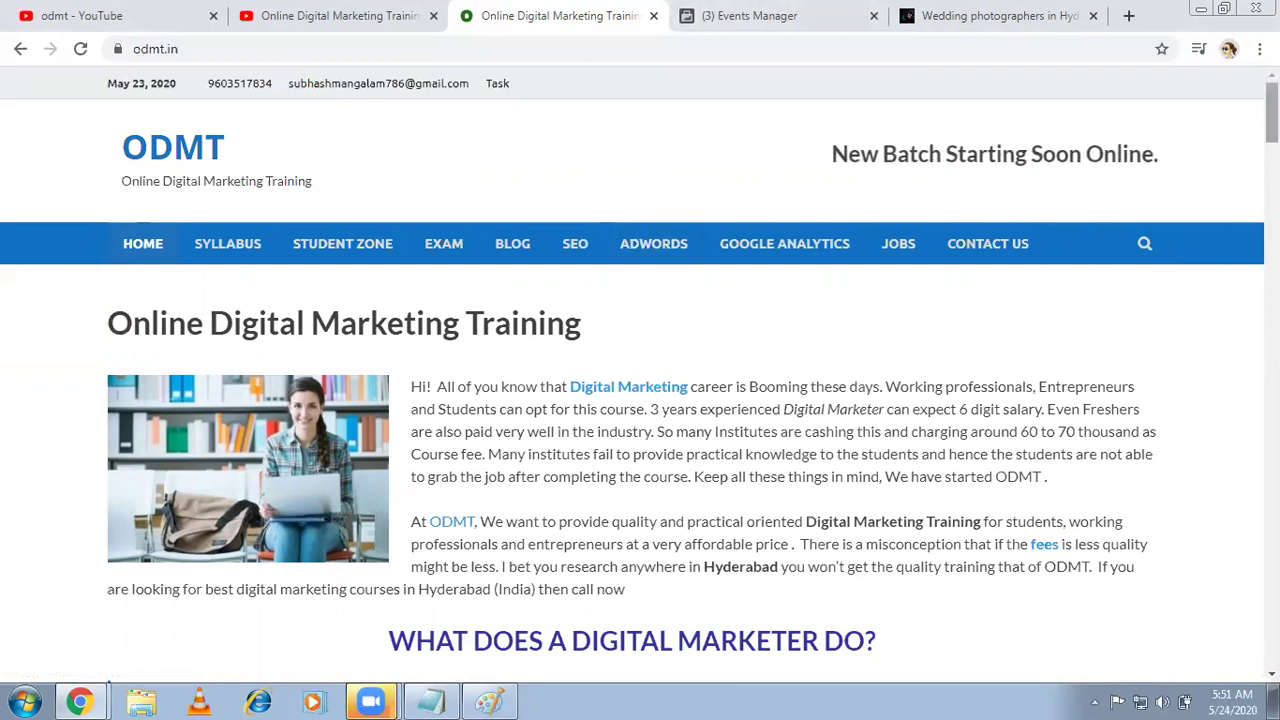
pyautogui.scroll(-1, 1271, 120)
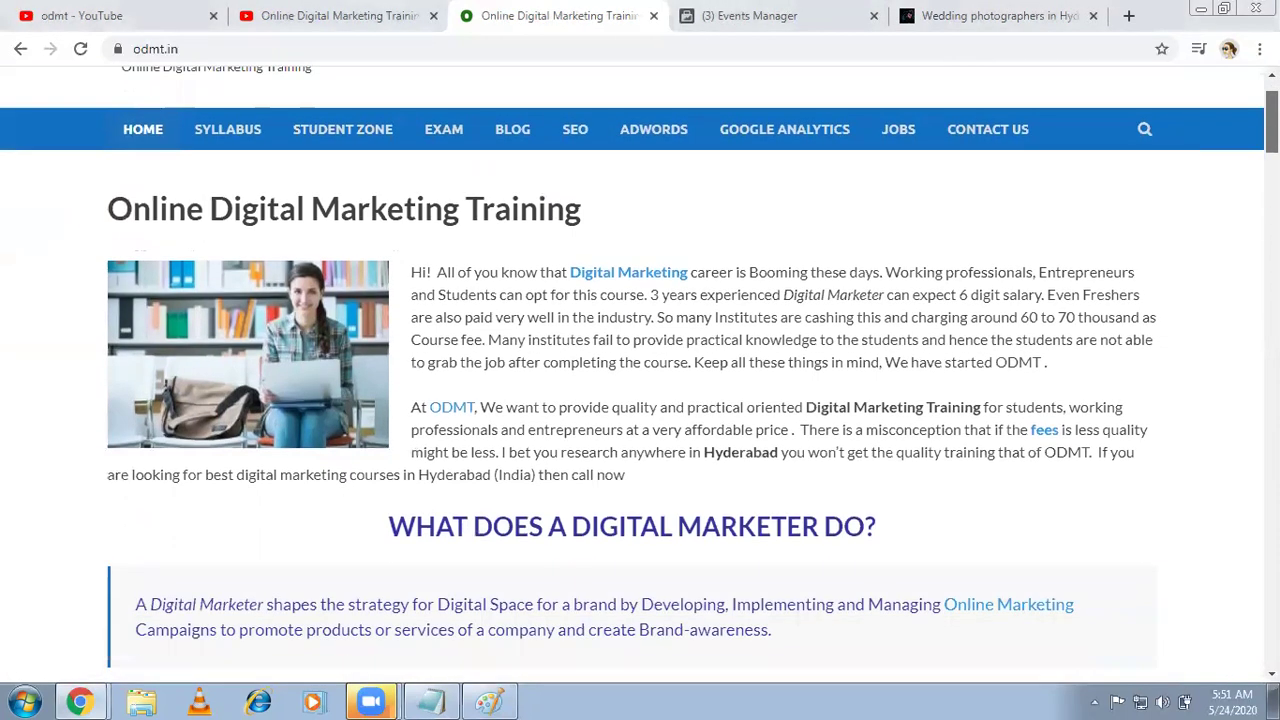
pyautogui.scroll(-2, 1271, 130)
pyautogui.scroll(-8, 1271, 140)
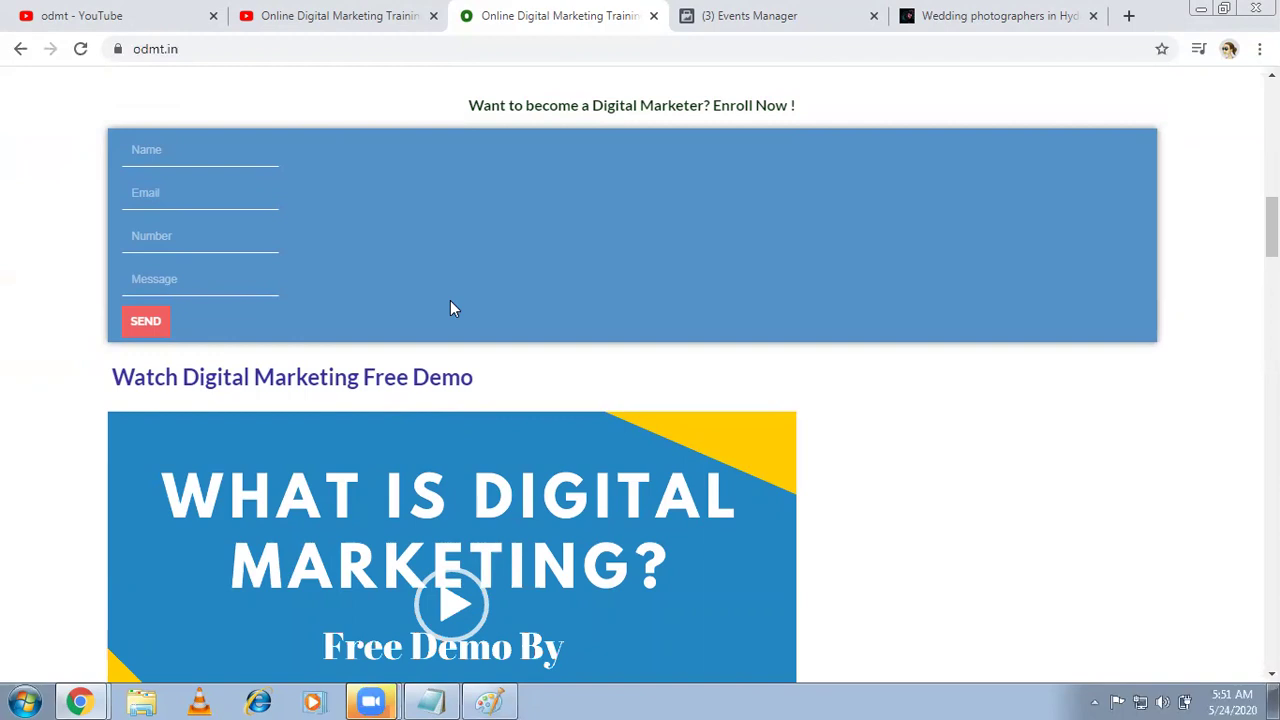
# Switch to the Wedding photographers site and scroll down to its booking enquiry form
pyautogui.click(958, 14)
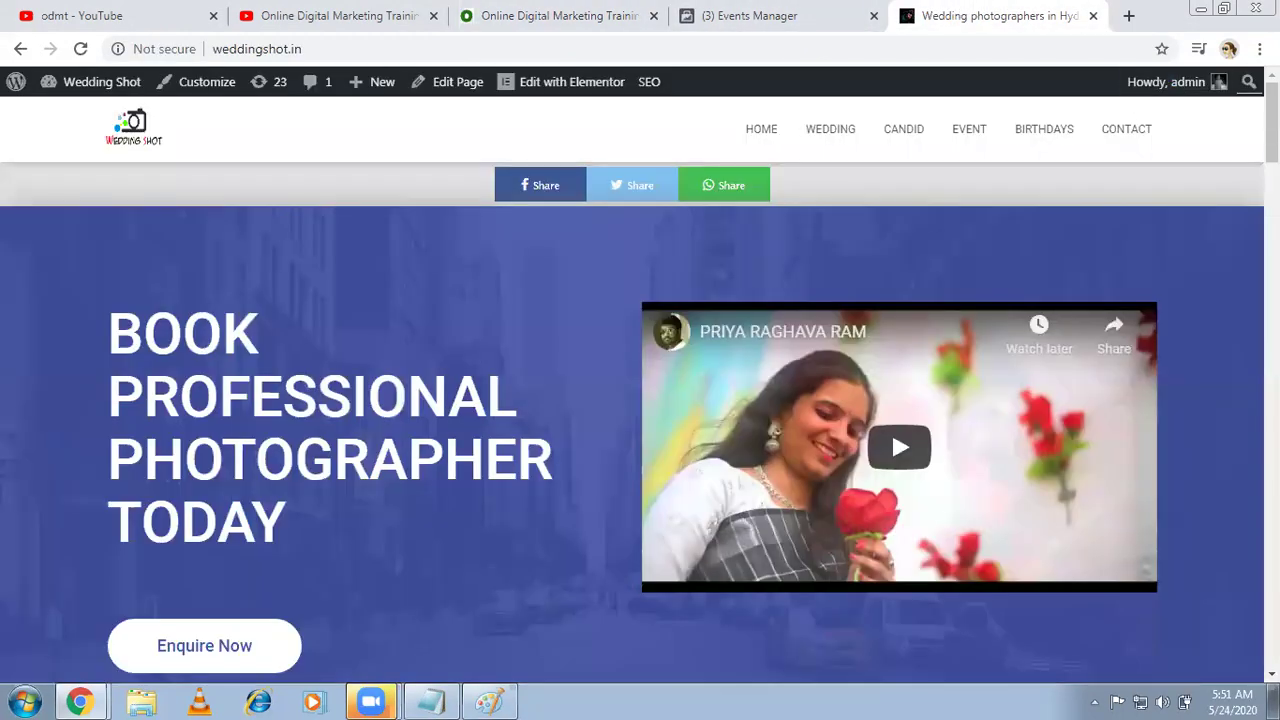
pyautogui.scroll(-3, 640, 400)
pyautogui.scroll(-16, 640, 420)
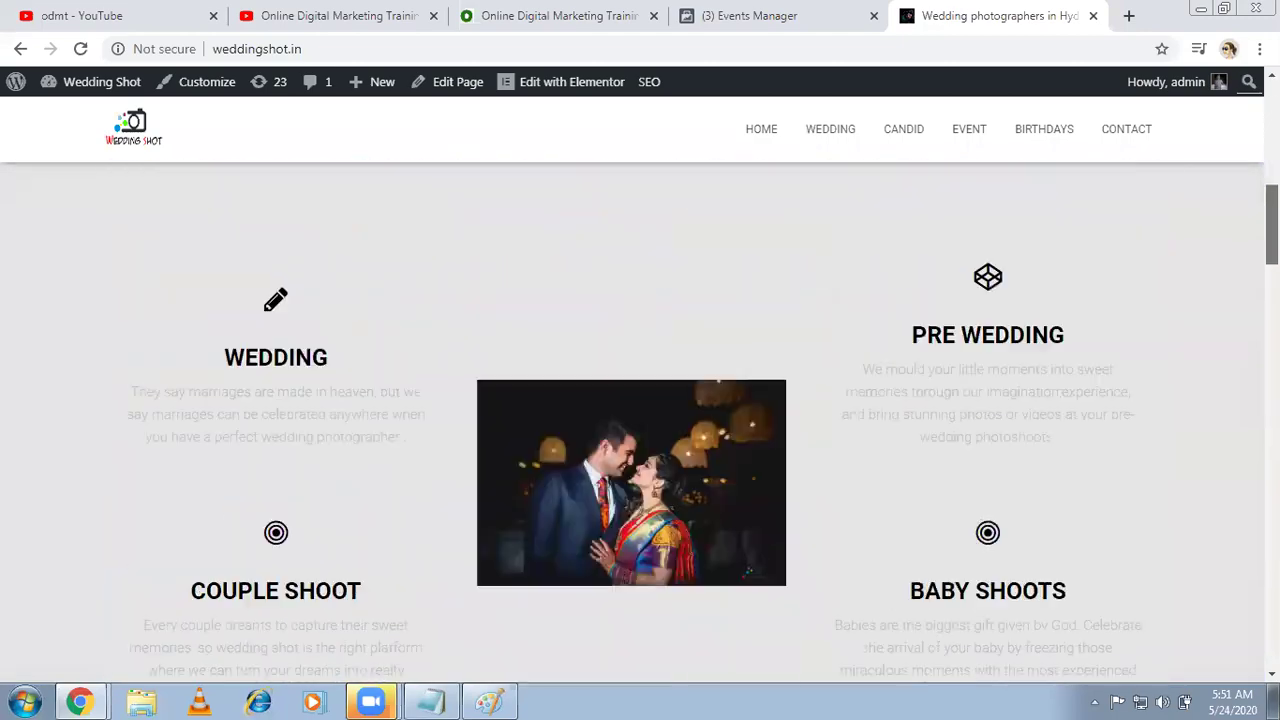
pyautogui.scroll(-15, 640, 420)
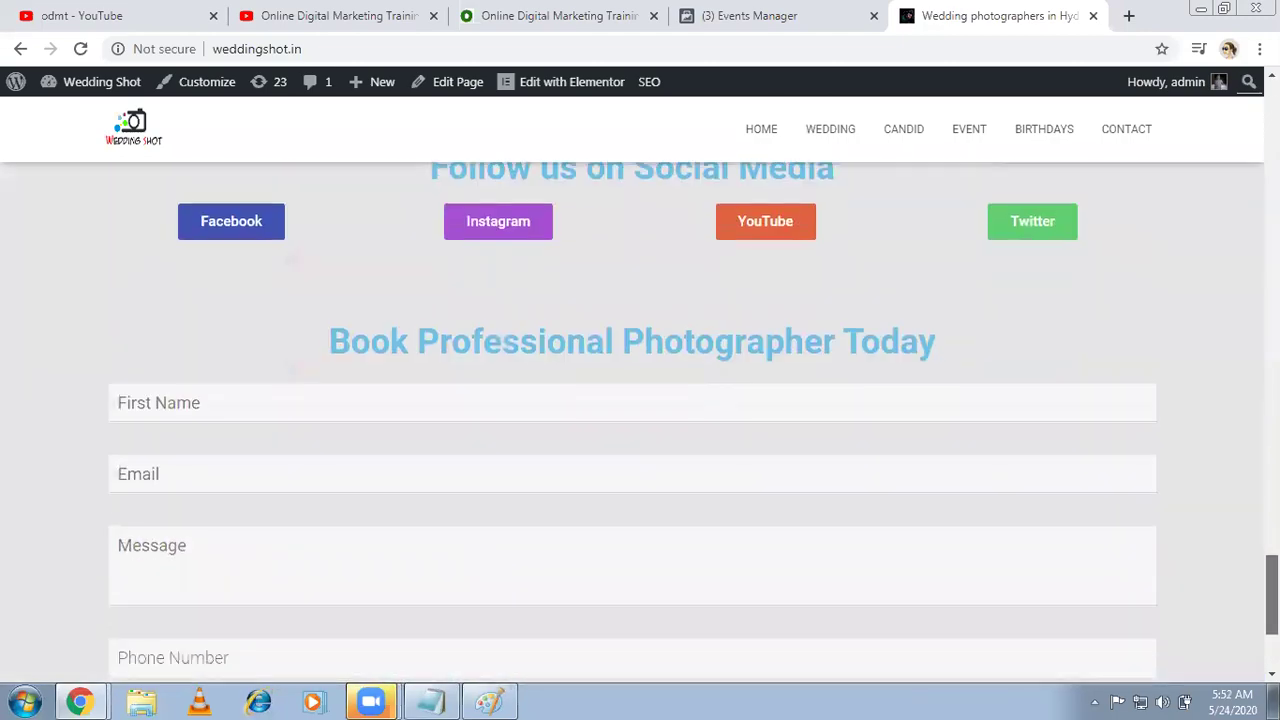
pyautogui.scroll(15, 640, 420)
pyautogui.scroll(5, 640, 420)
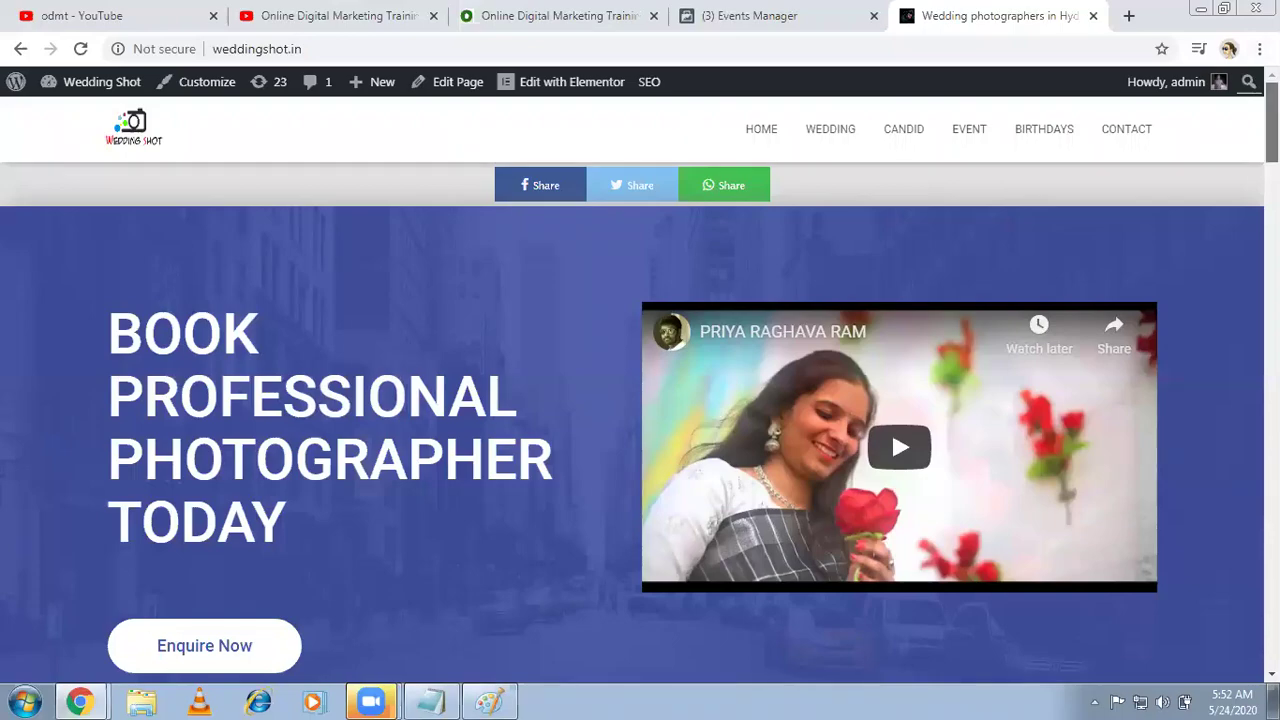
pyautogui.scroll(-3, 640, 420)
pyautogui.scroll(-15, 640, 420)
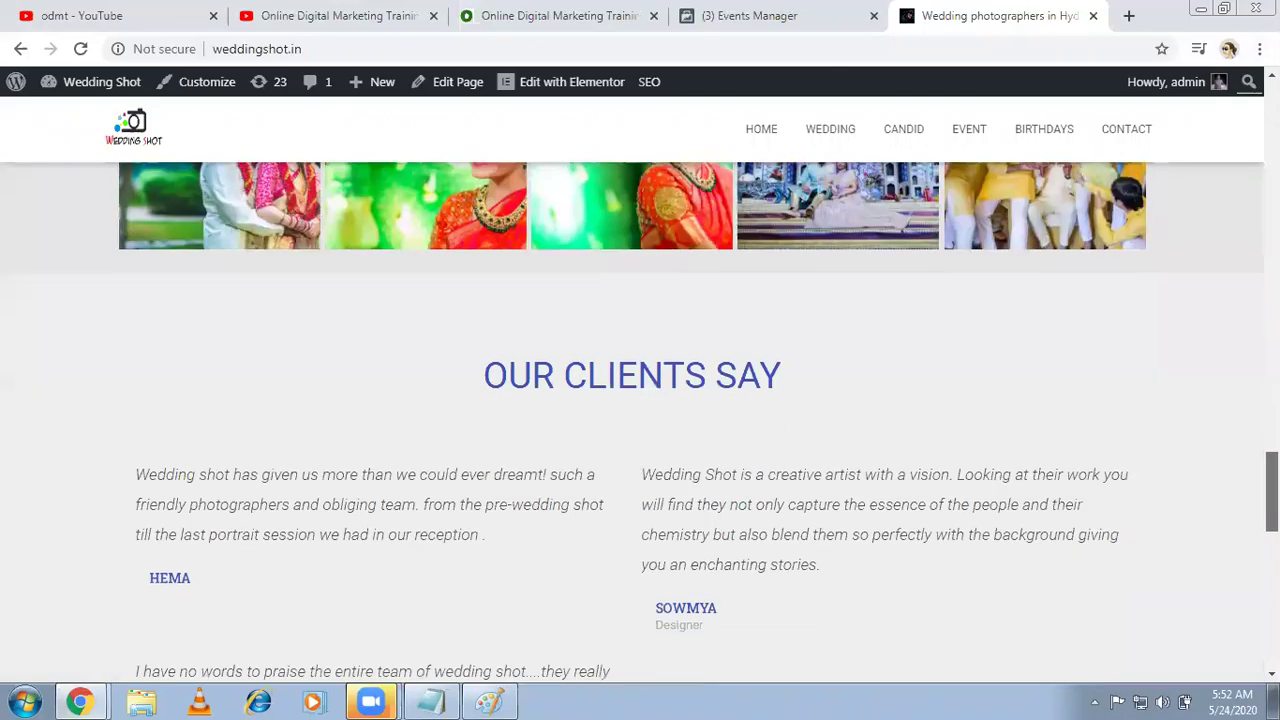
pyautogui.scroll(-8, 640, 420)
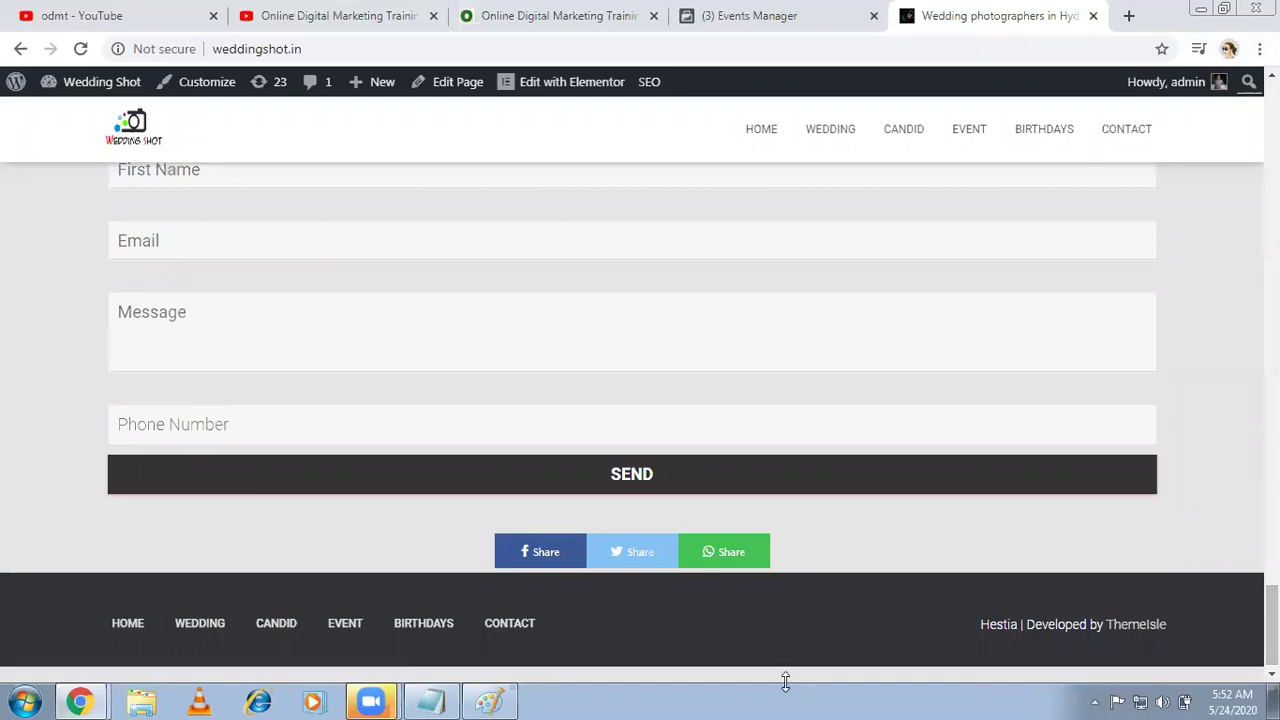
# Bring up the Paint conversion diagram, discard an empty text label, then return to the Ads Manager window
pyautogui.click(492, 699)
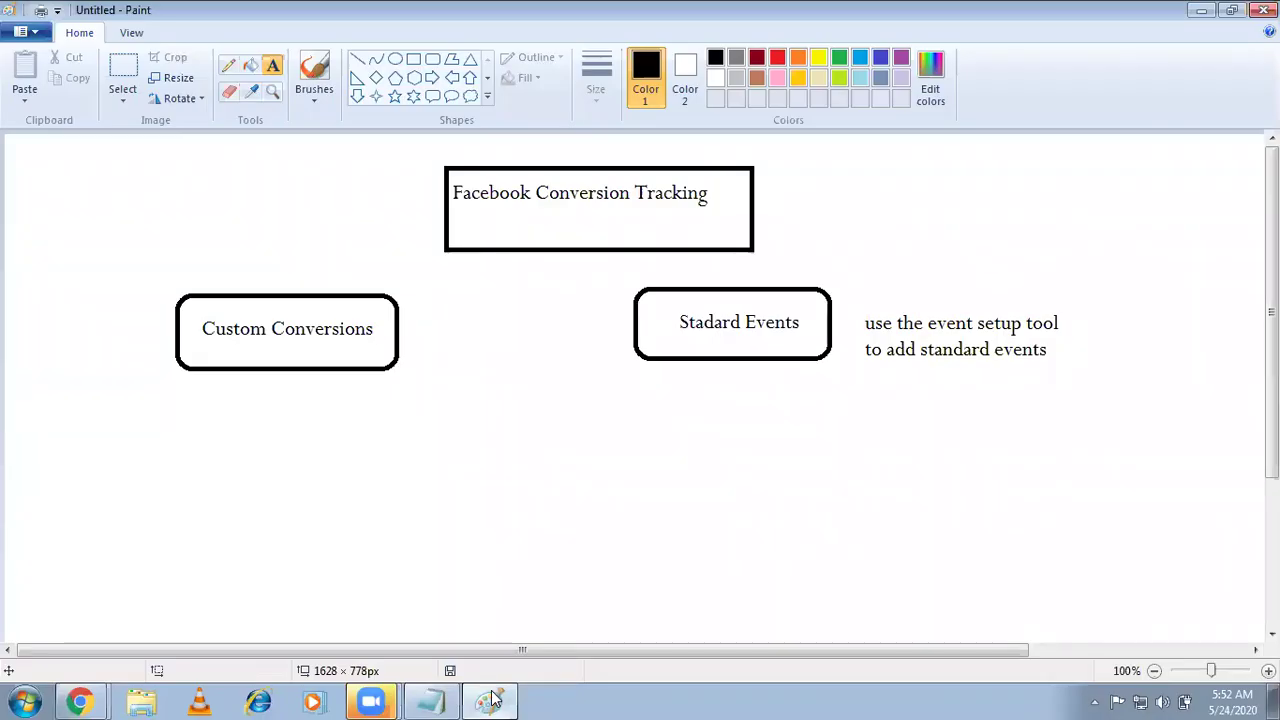
pyautogui.click(153, 436)
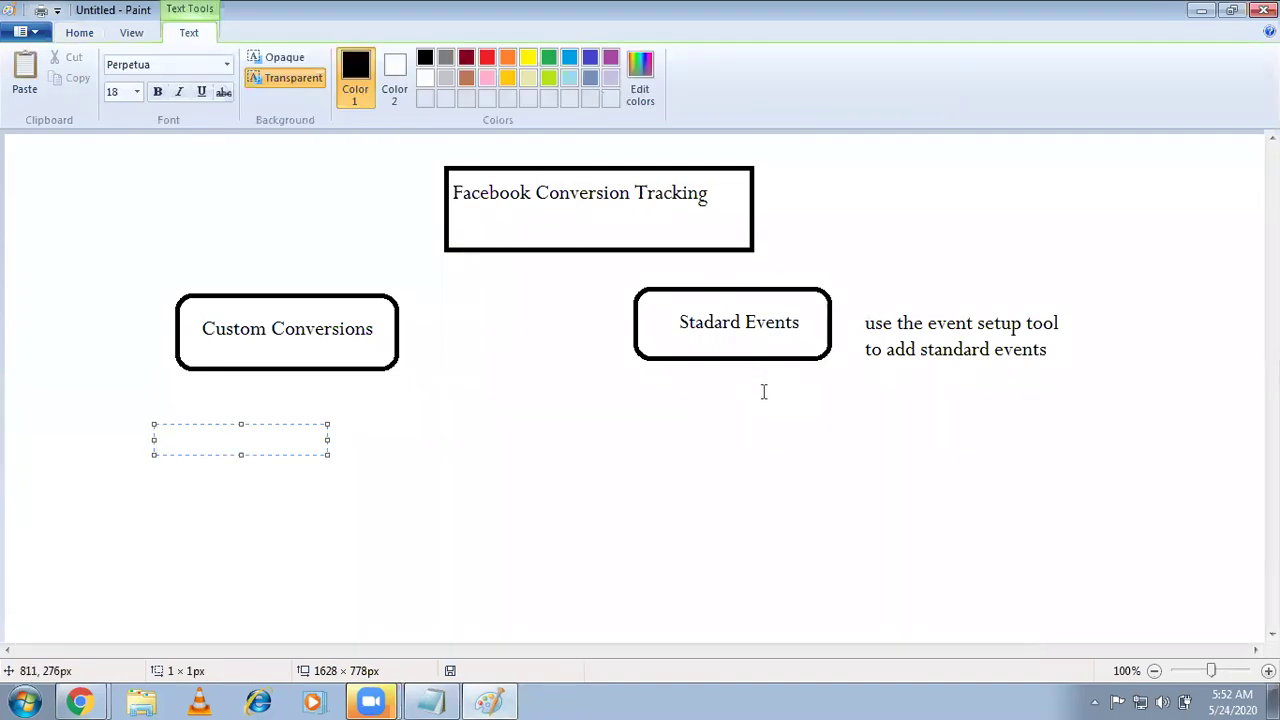
pyautogui.click(763, 391)
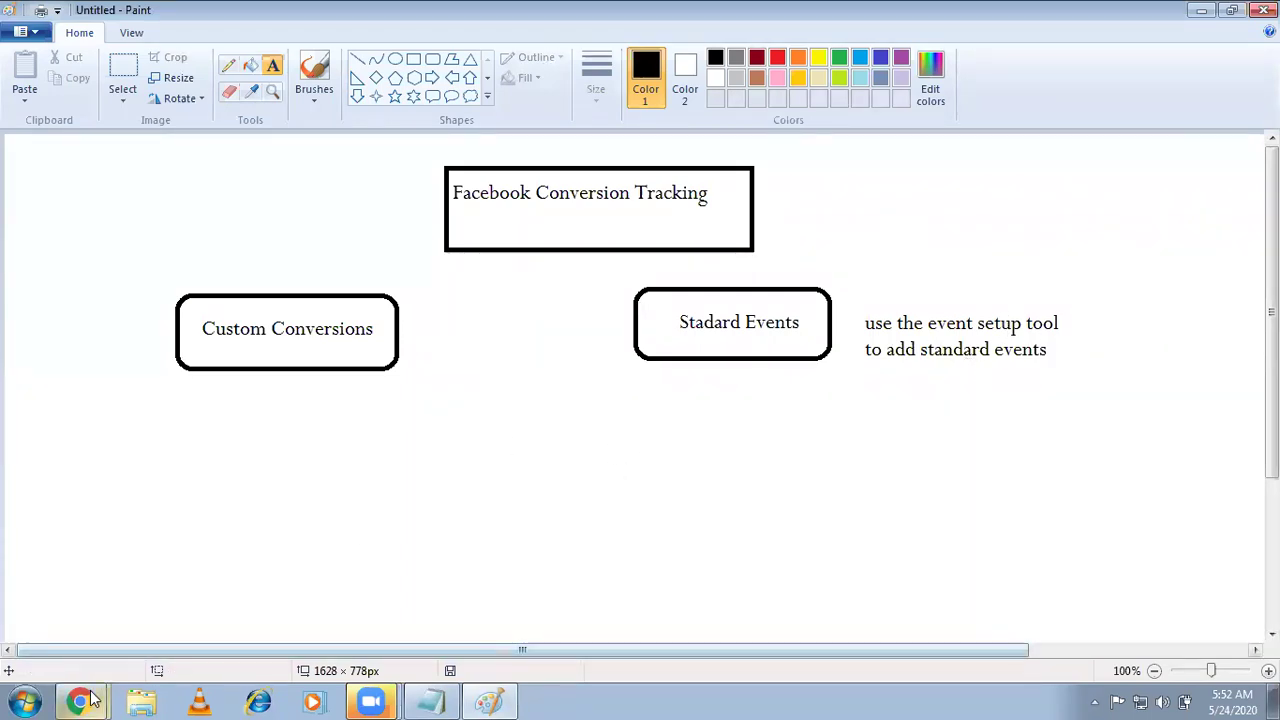
pyautogui.click(103, 630)
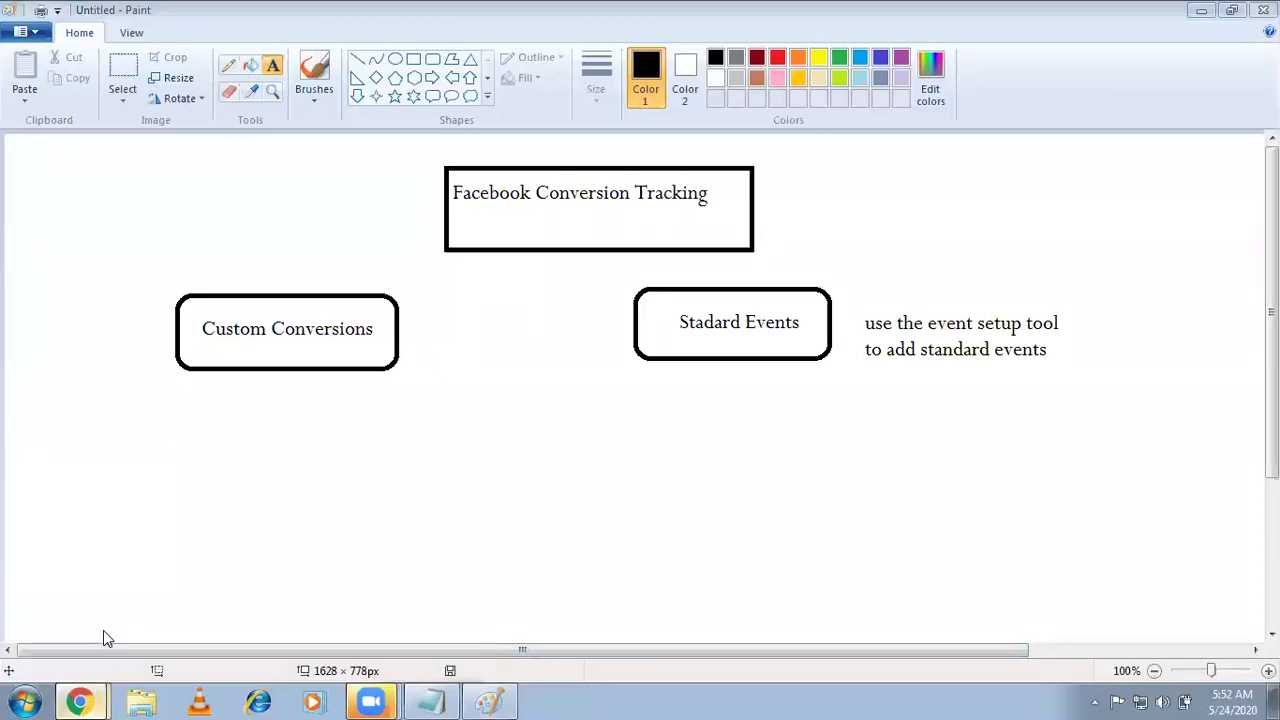
# Scroll the odmt.in site to its students-trained and placement stats, then bring back the Paint diagram
pyautogui.moveTo(80, 700)
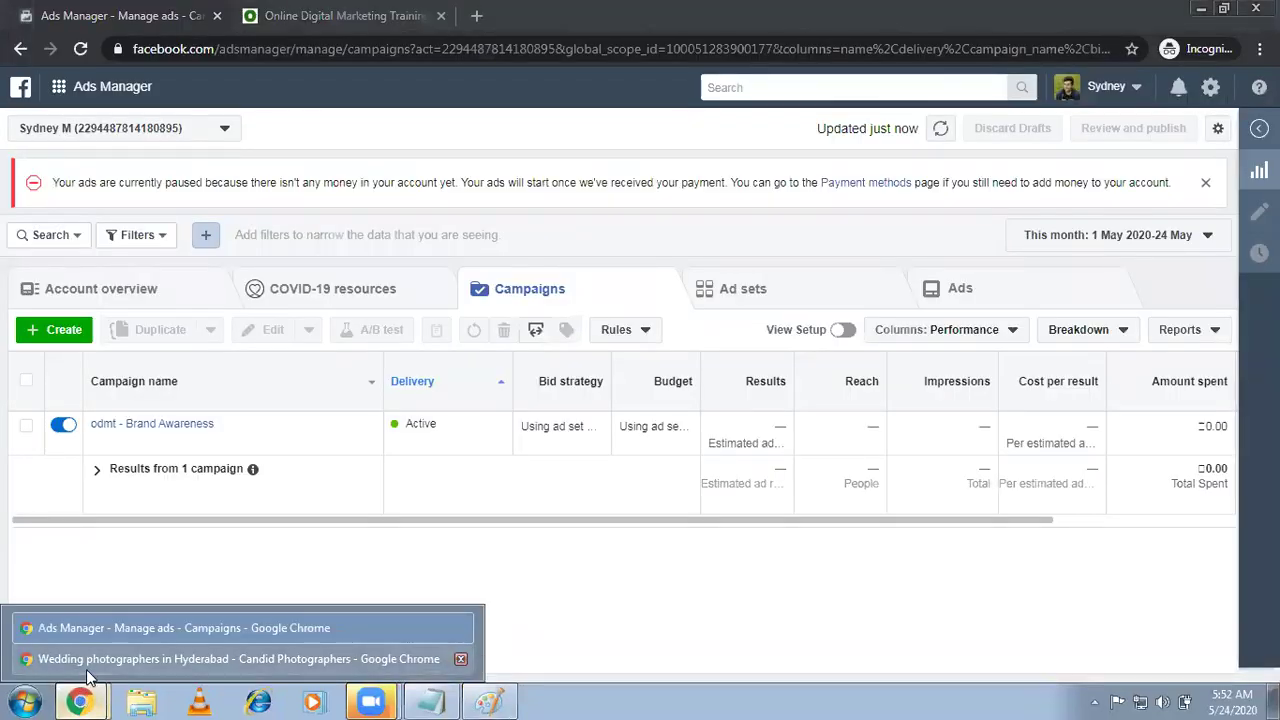
pyautogui.click(87, 668)
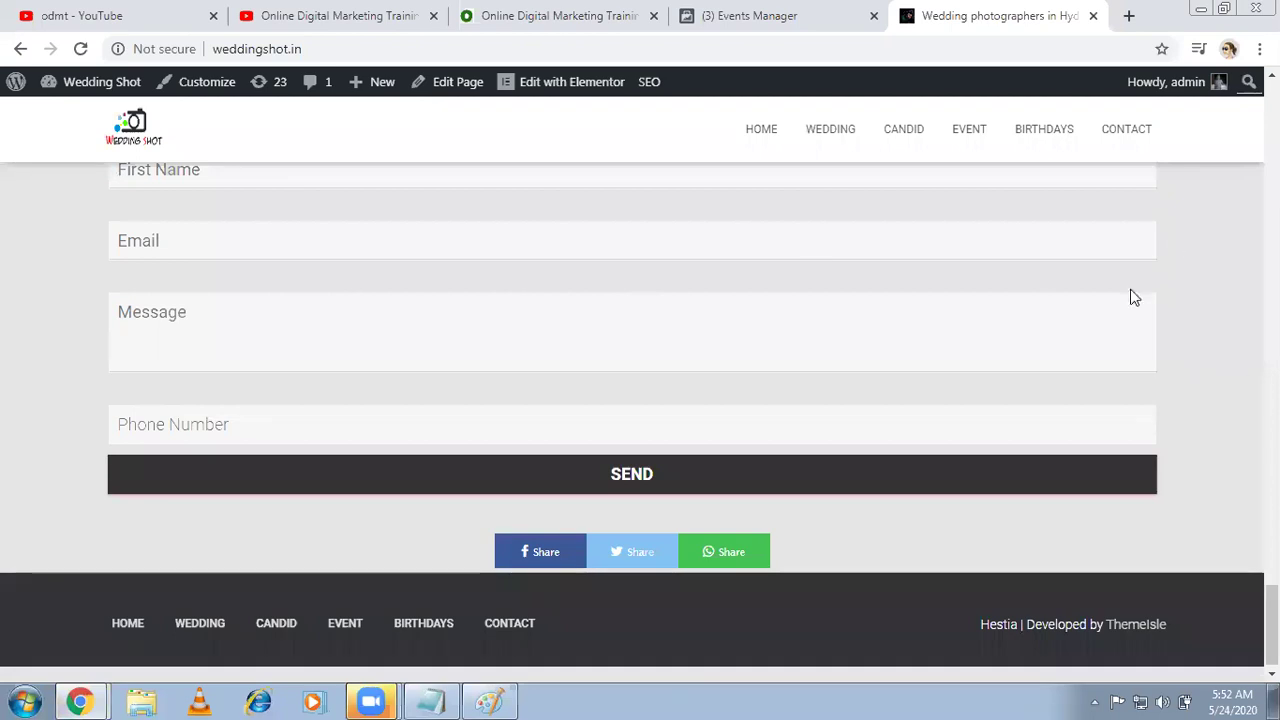
pyautogui.click(577, 12)
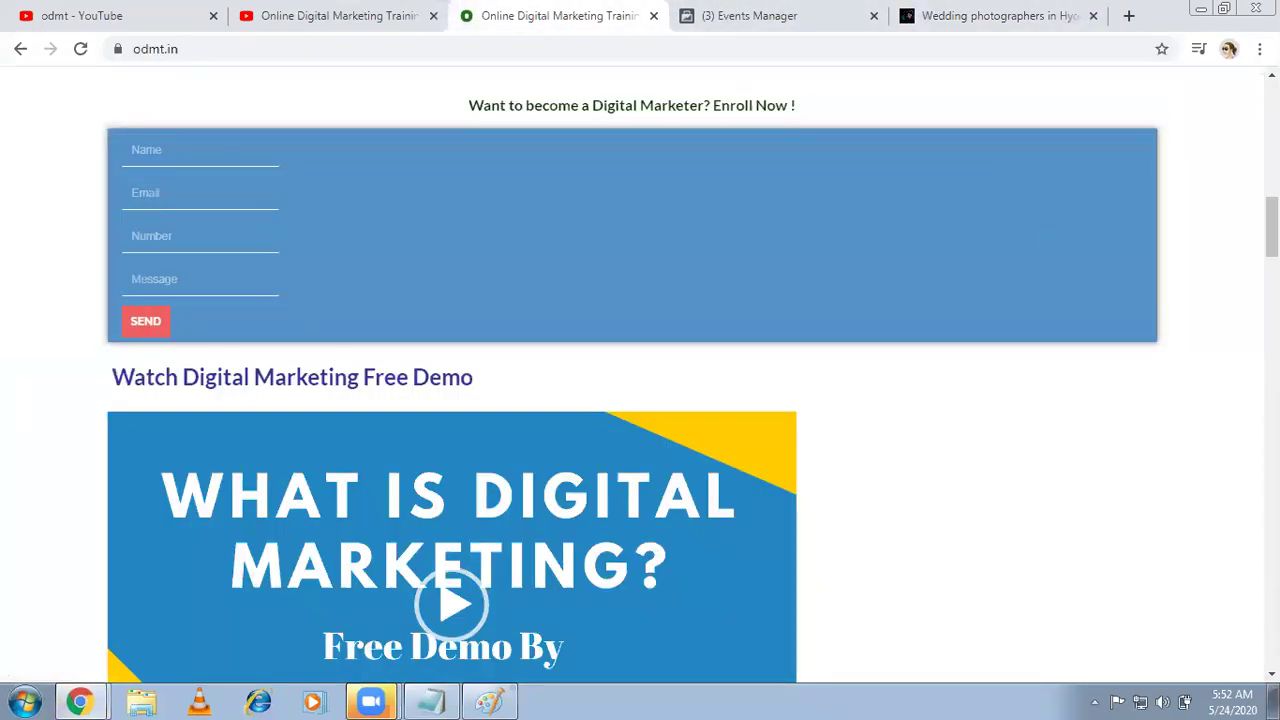
pyautogui.scroll(4, 632, 378)
pyautogui.scroll(-4, 632, 378)
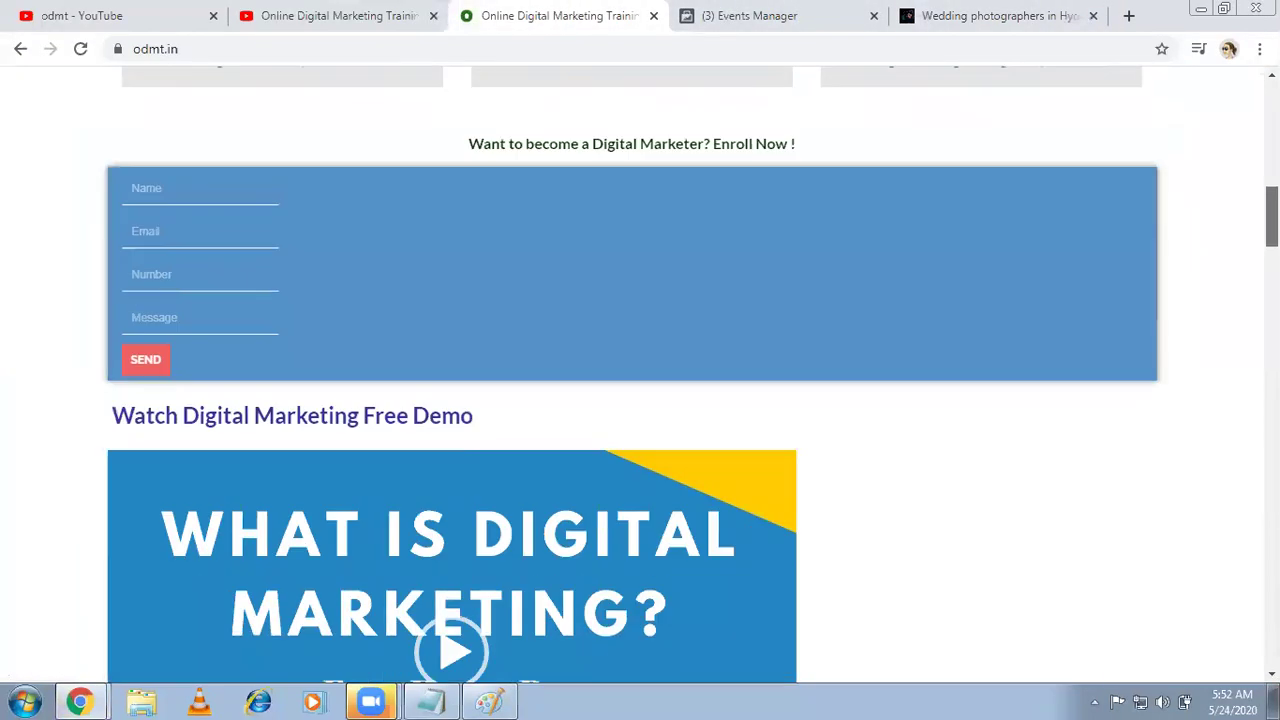
pyautogui.scroll(7, 632, 378)
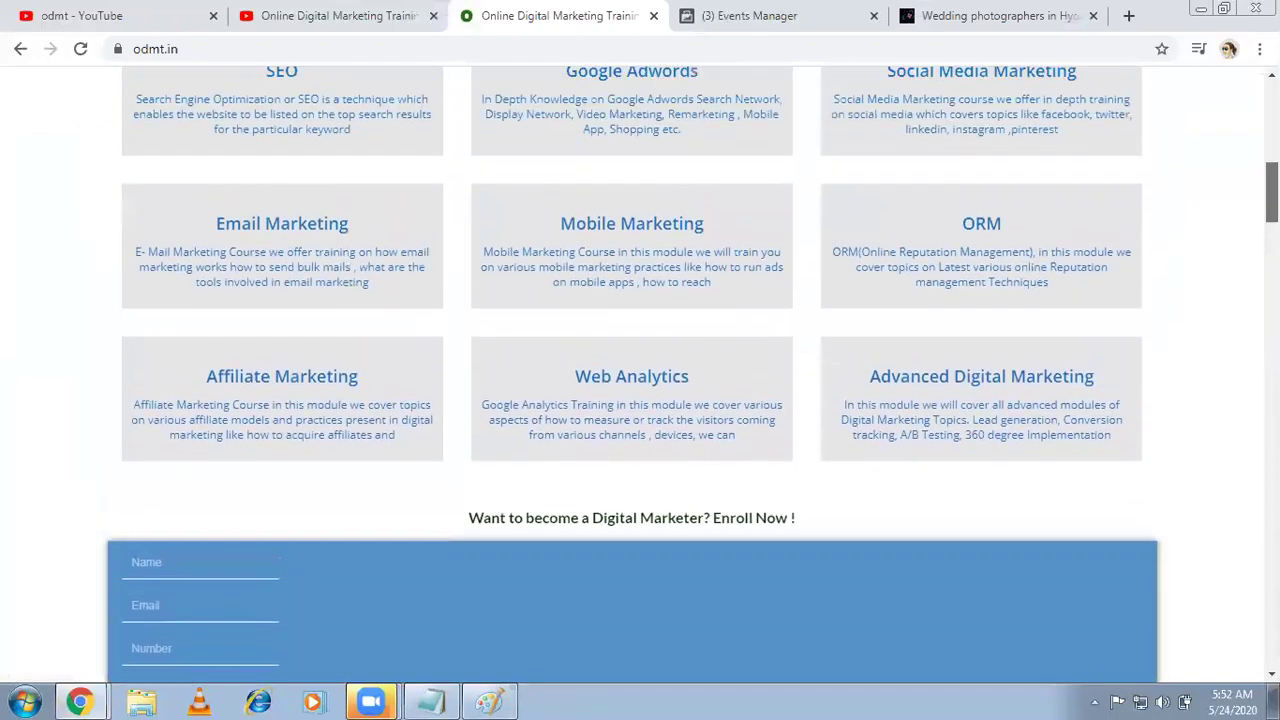
pyautogui.scroll(-15, 632, 378)
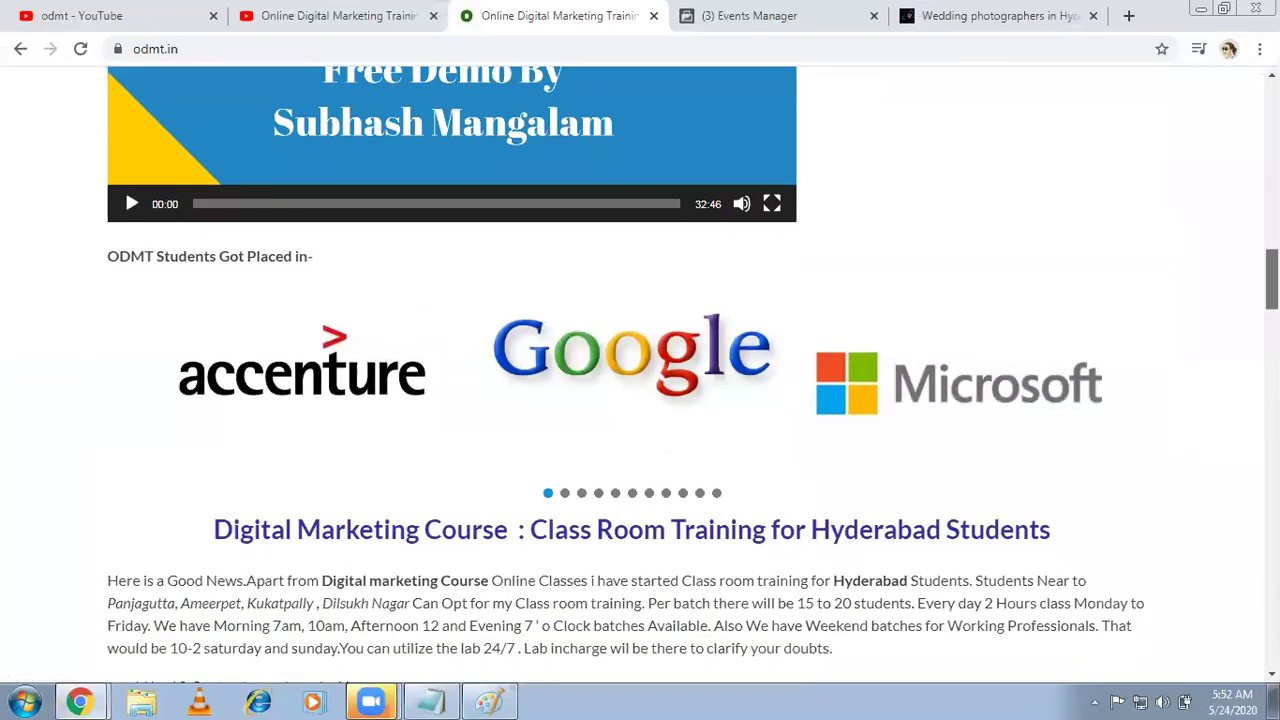
pyautogui.scroll(-15, 632, 378)
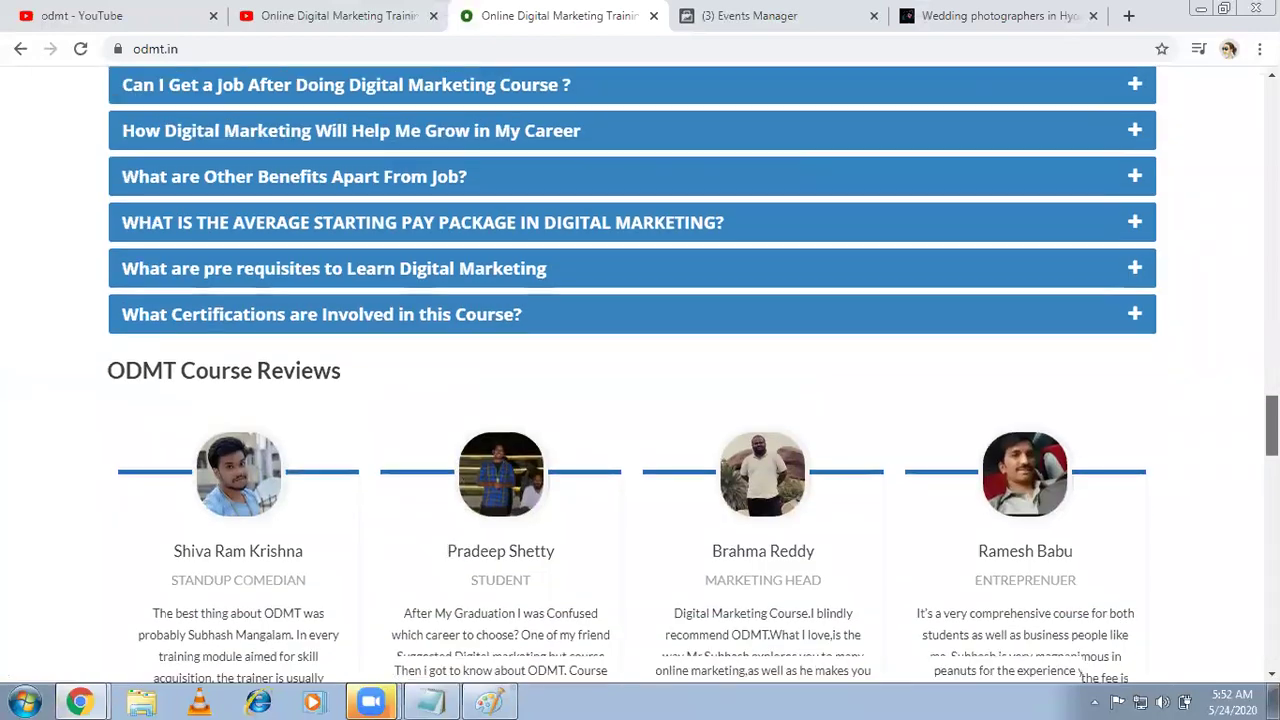
pyautogui.scroll(-8, 491, 401)
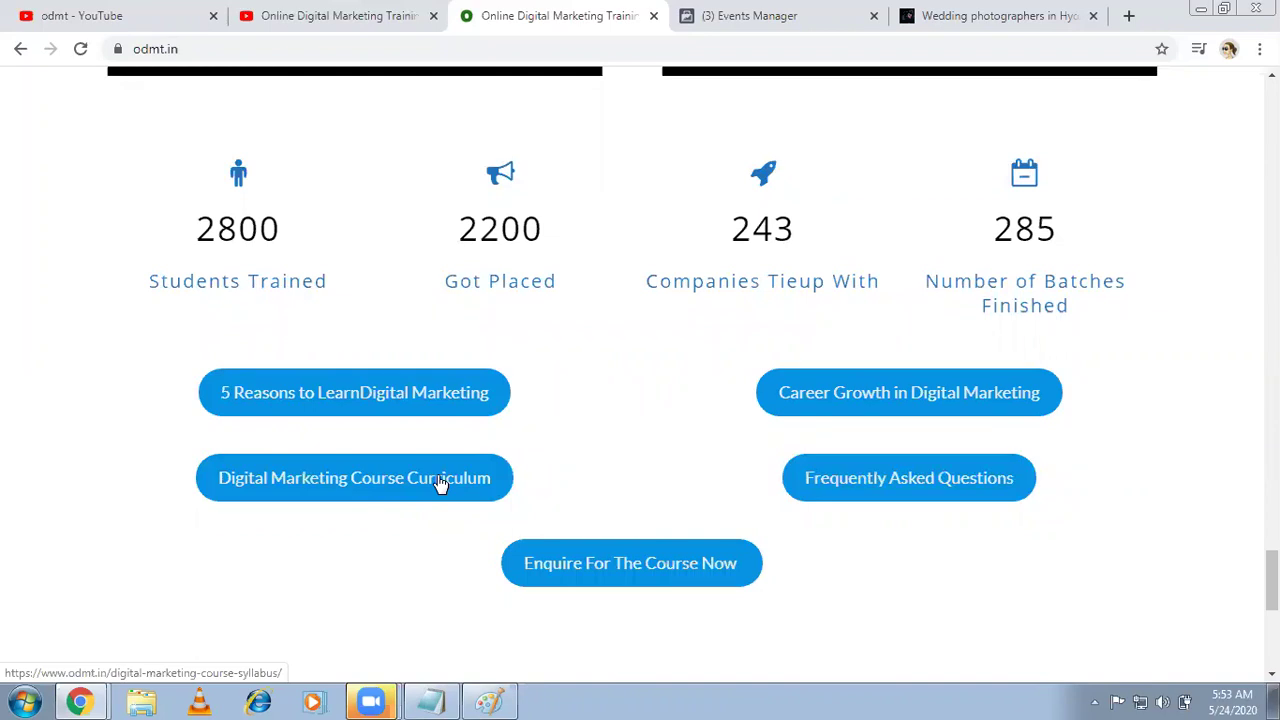
pyautogui.click(488, 700)
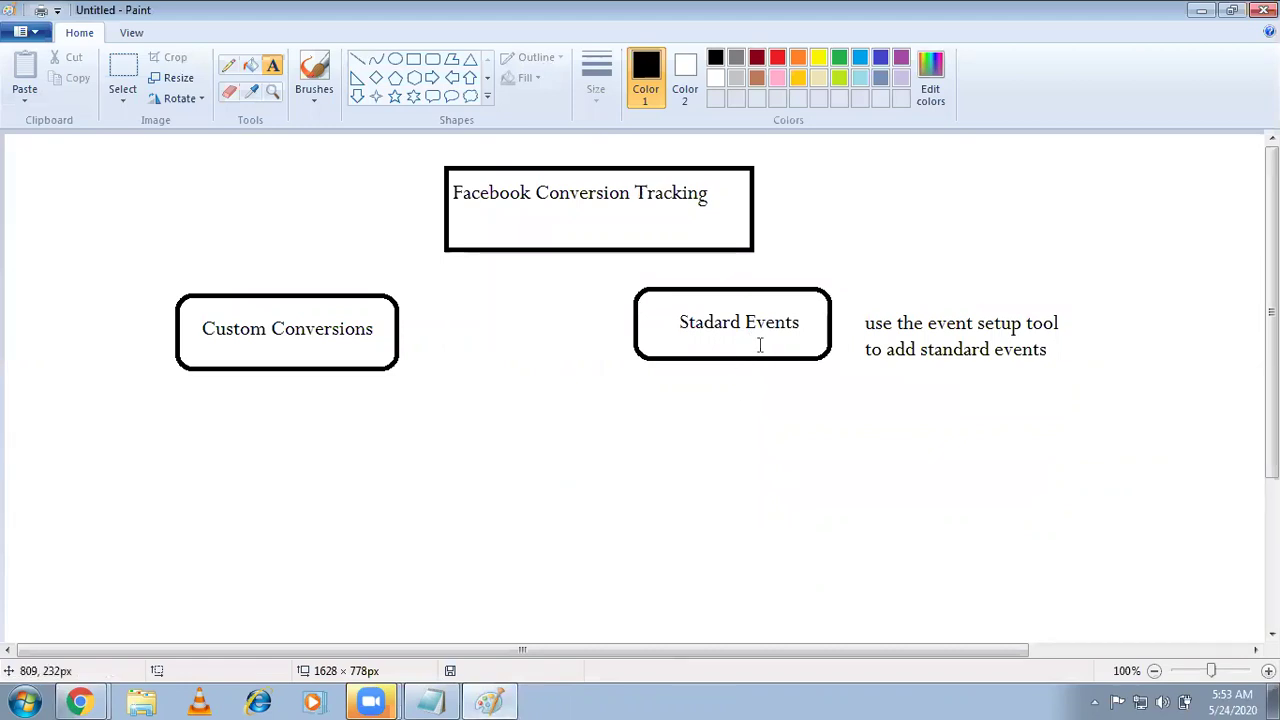
# Open Events Manager in the browser and glance over the business tools menu
pyautogui.click(1198, 12)
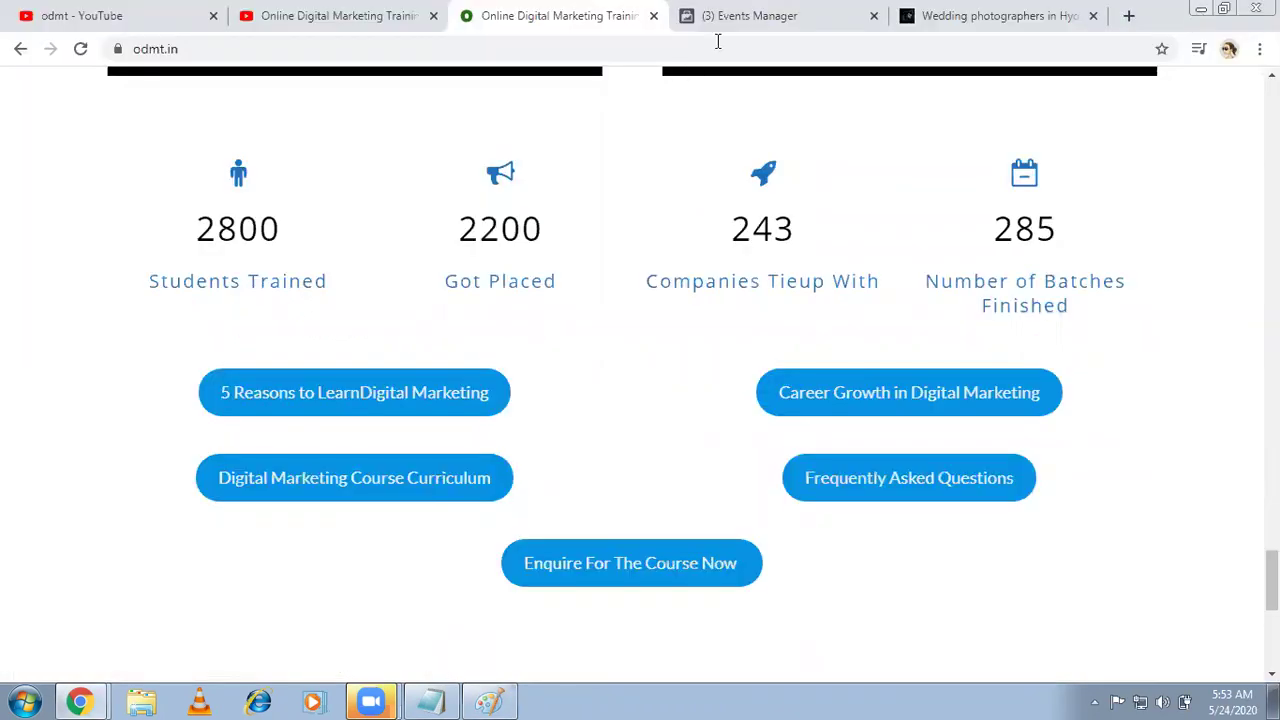
pyautogui.click(766, 15)
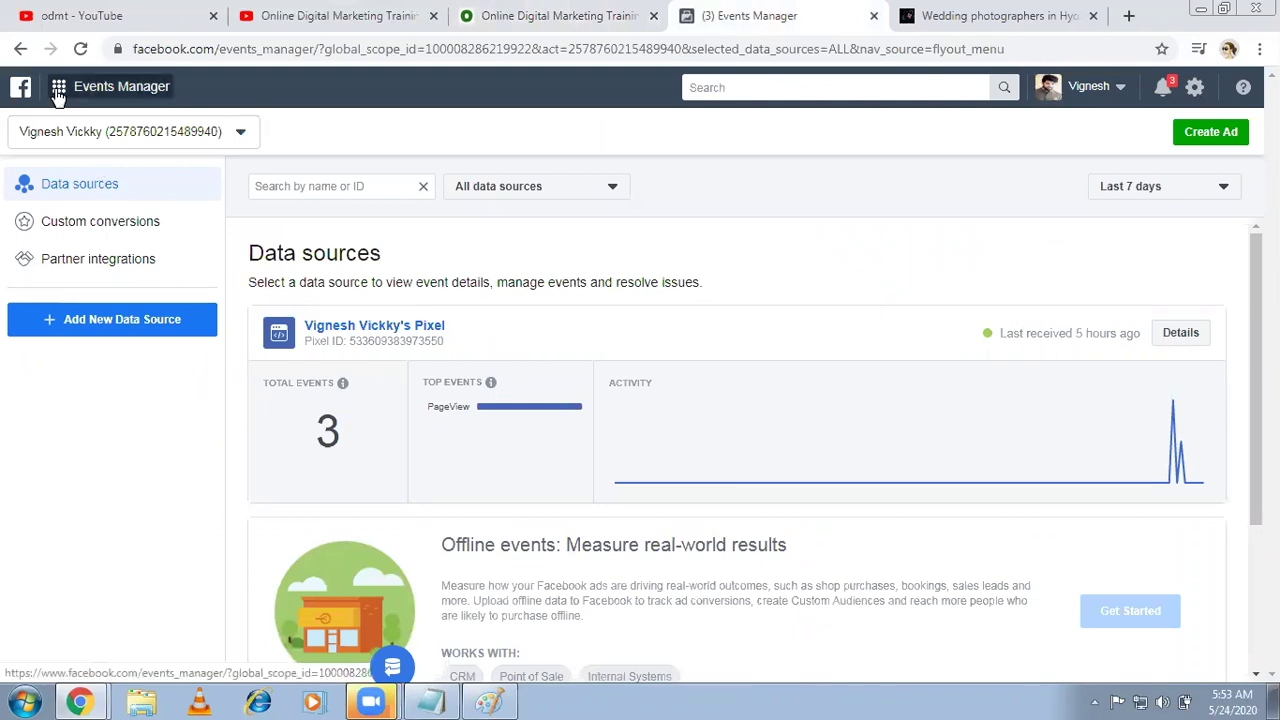
pyautogui.click(58, 88)
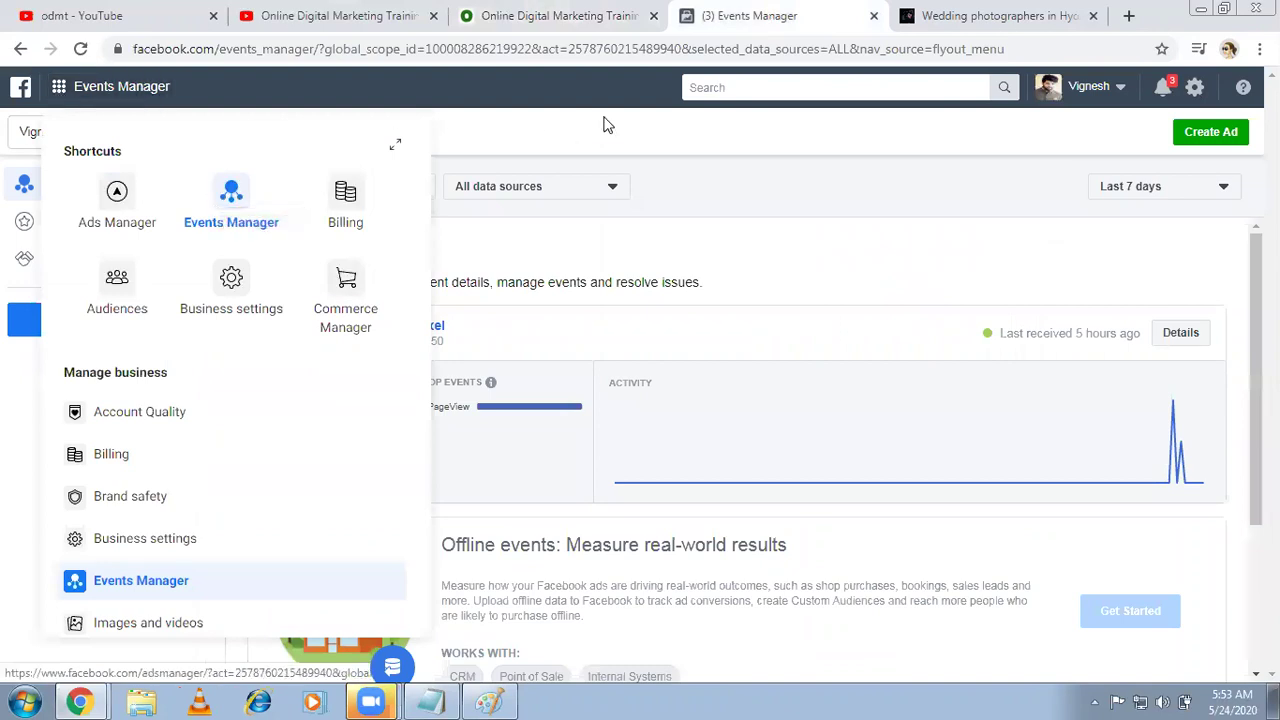
pyautogui.click(641, 133)
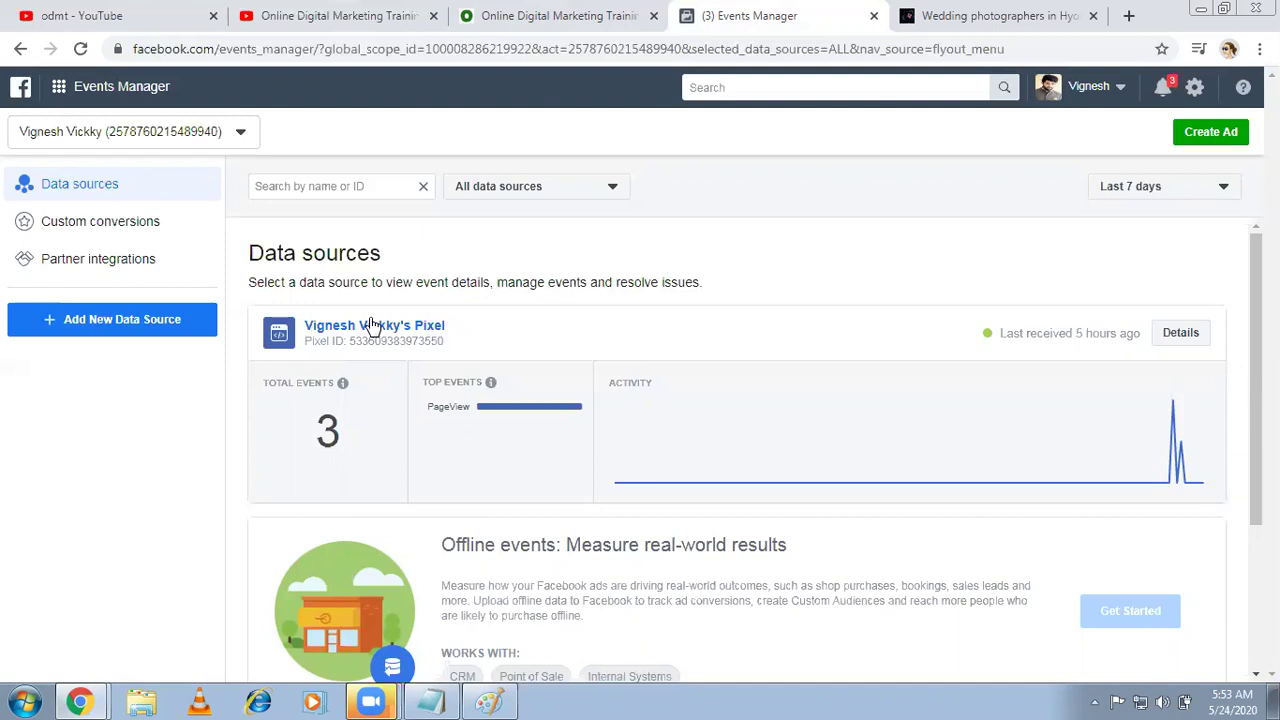
# Check the Add New Data Source options and Partner integrations, then return to Data sources
pyautogui.click(47, 331)
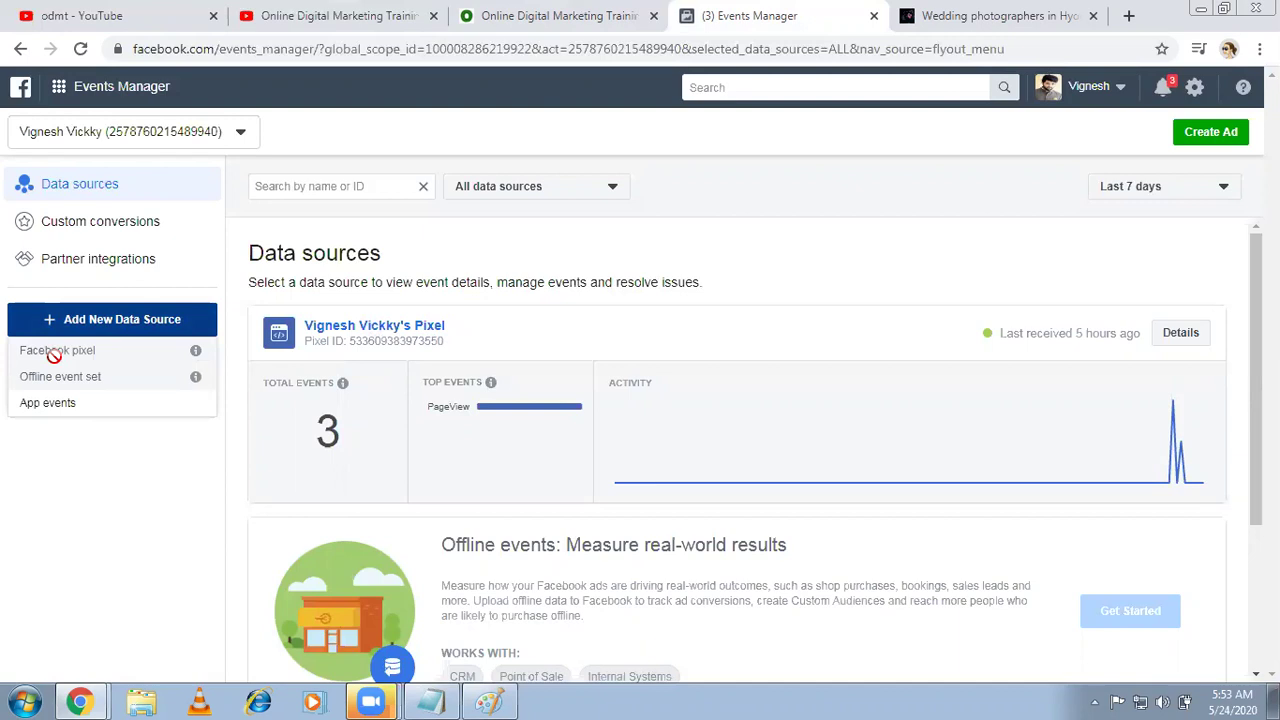
pyautogui.click(80, 262)
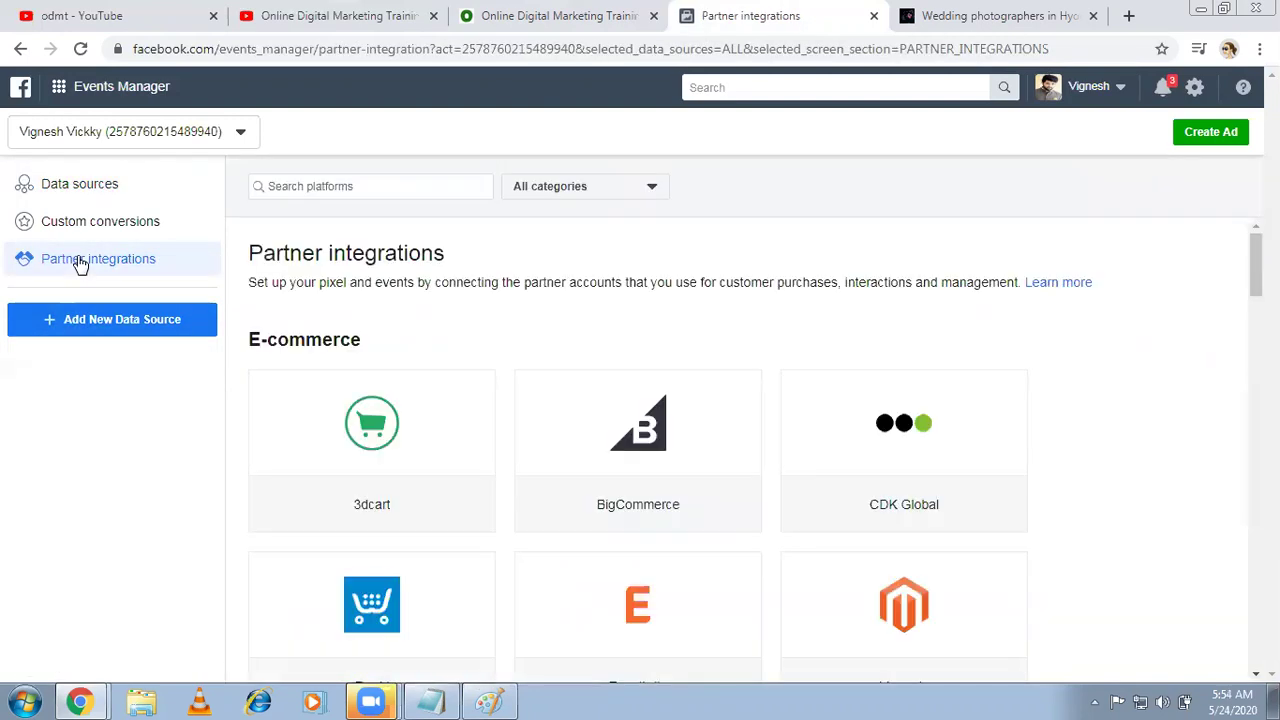
pyautogui.click(79, 188)
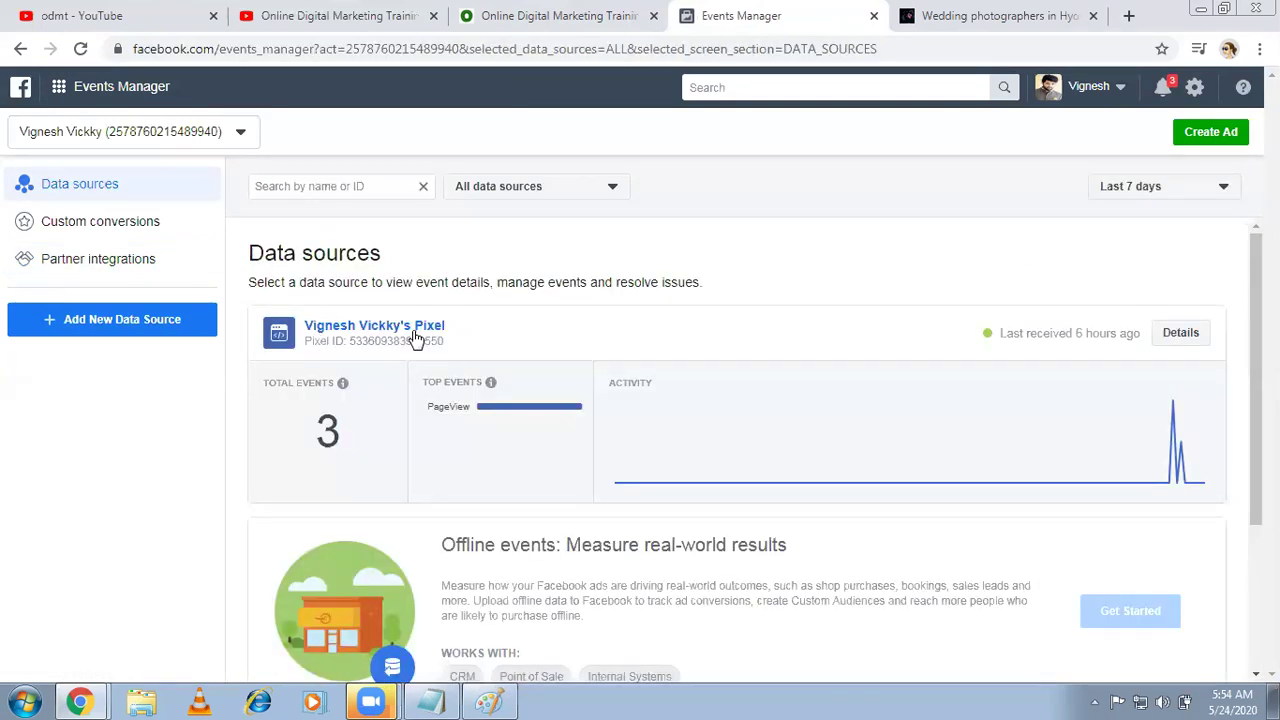
pyautogui.moveTo(342, 383)
# Scroll the pixel Overview to the PageView event (3 total events), glancing at the odmt.in and Wedding Shot tabs
pyautogui.click(350, 330)
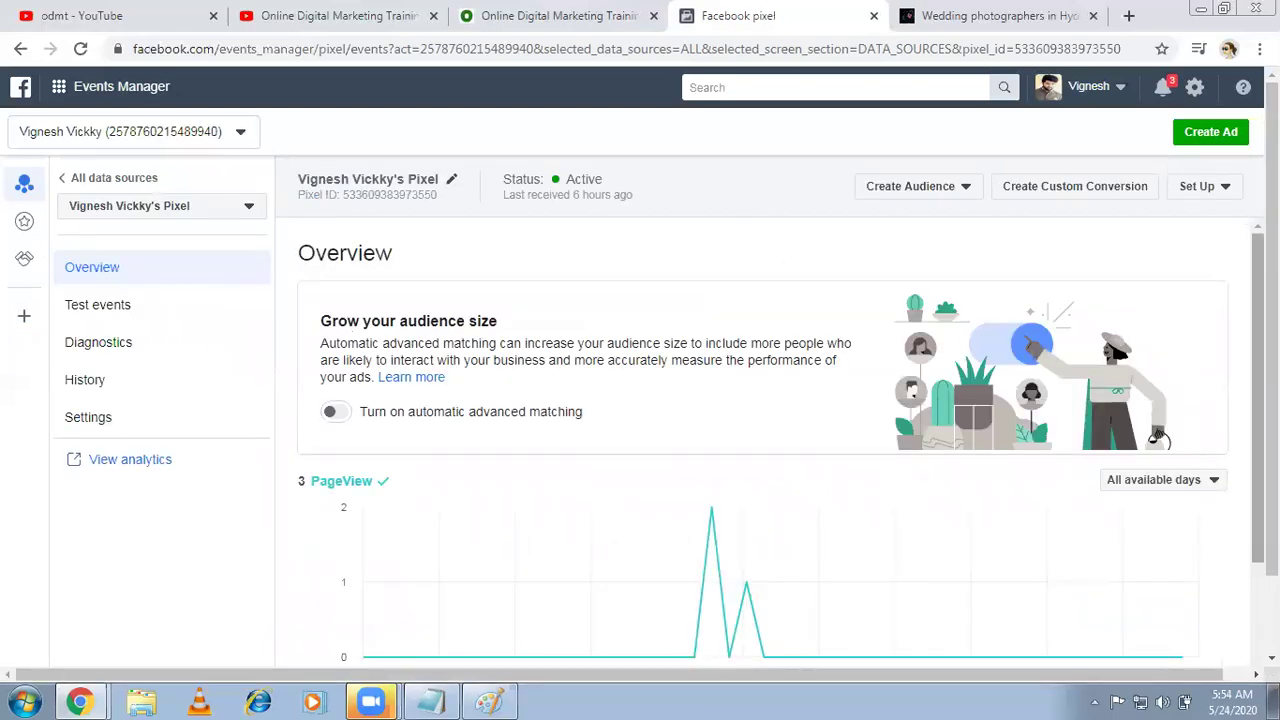
pyautogui.scroll(-2, 1246, 437)
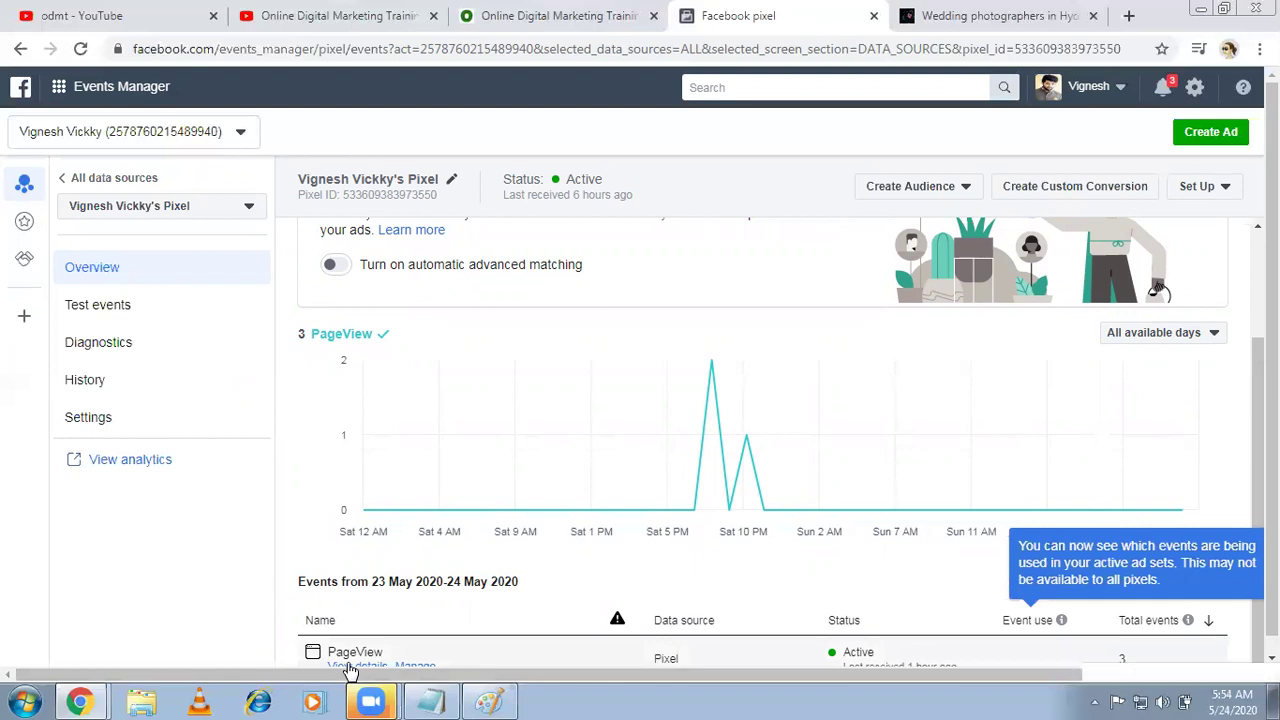
pyautogui.click(509, 12)
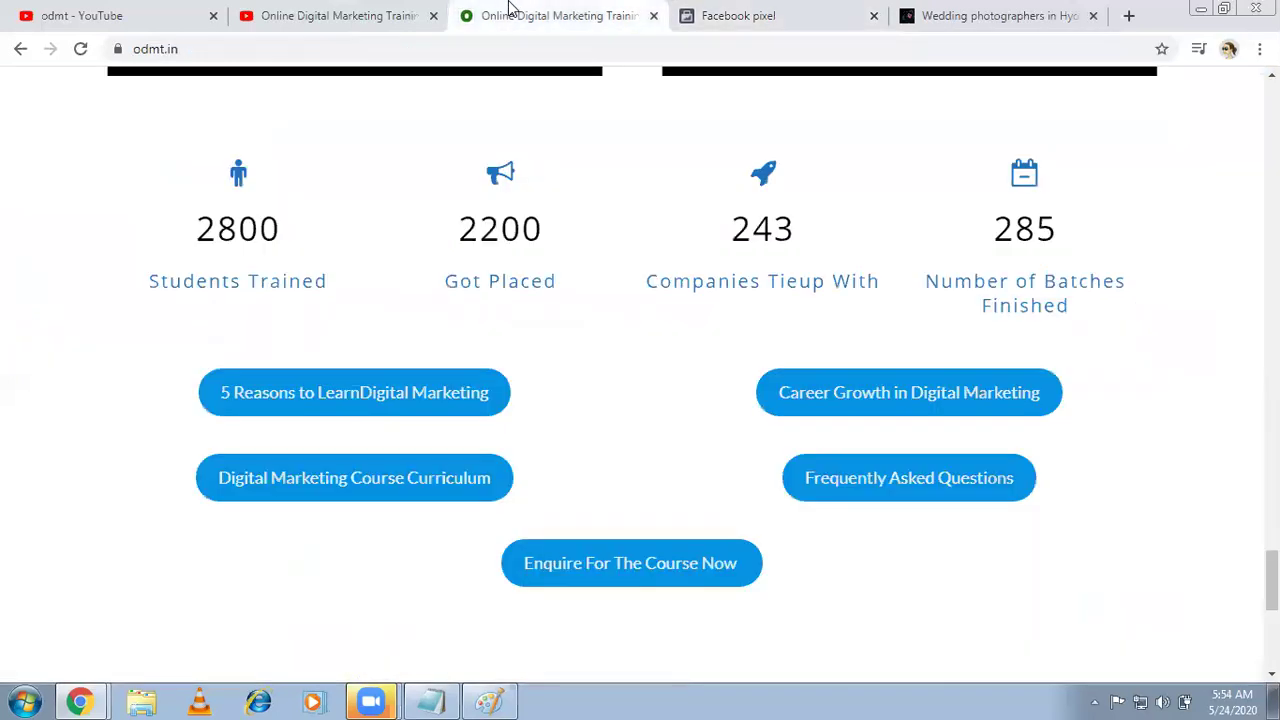
pyautogui.click(965, 10)
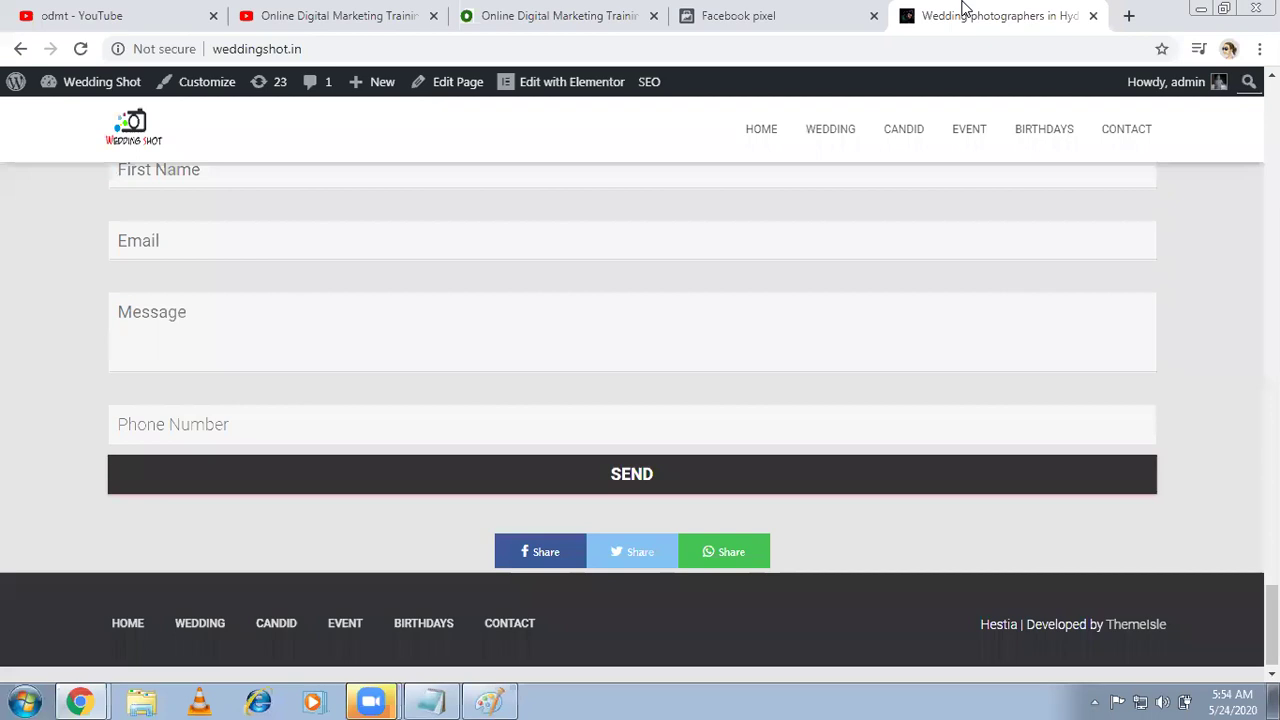
pyautogui.click(730, 12)
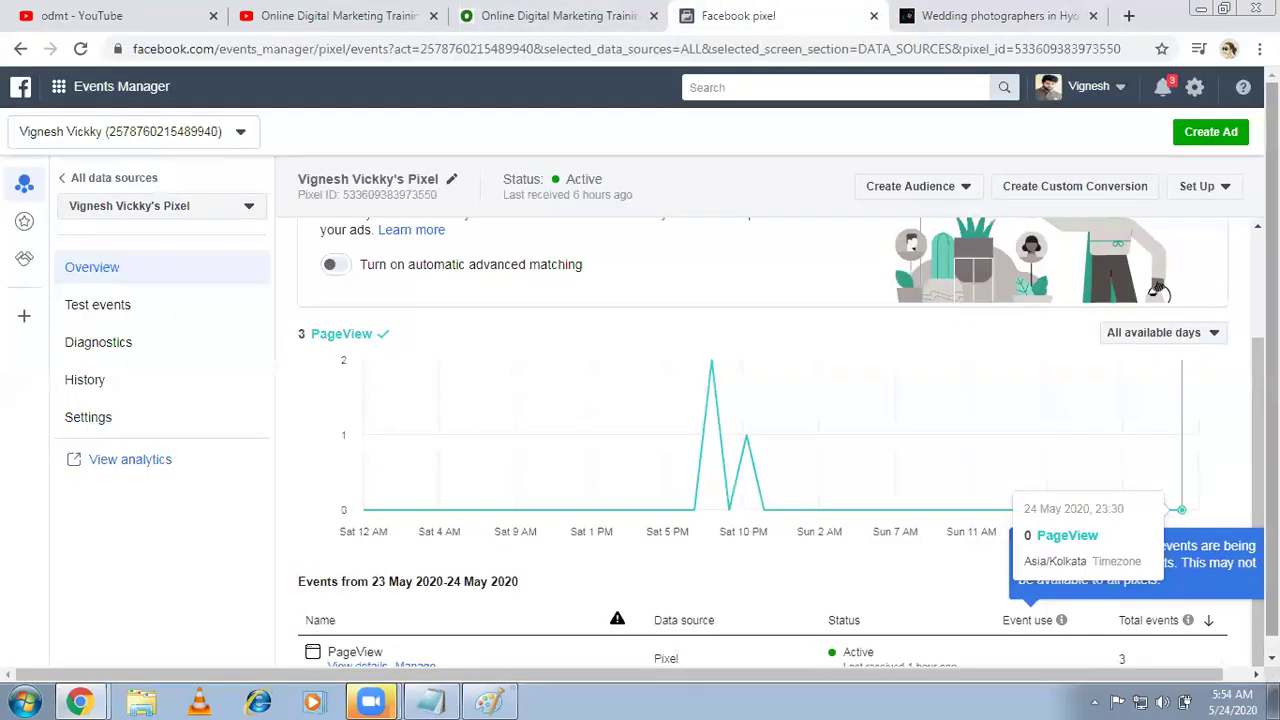
# Set the PageView Breakdowns tracking type to URLs, showing weddingshot.in and its thank-you page
pyautogui.click(352, 666)
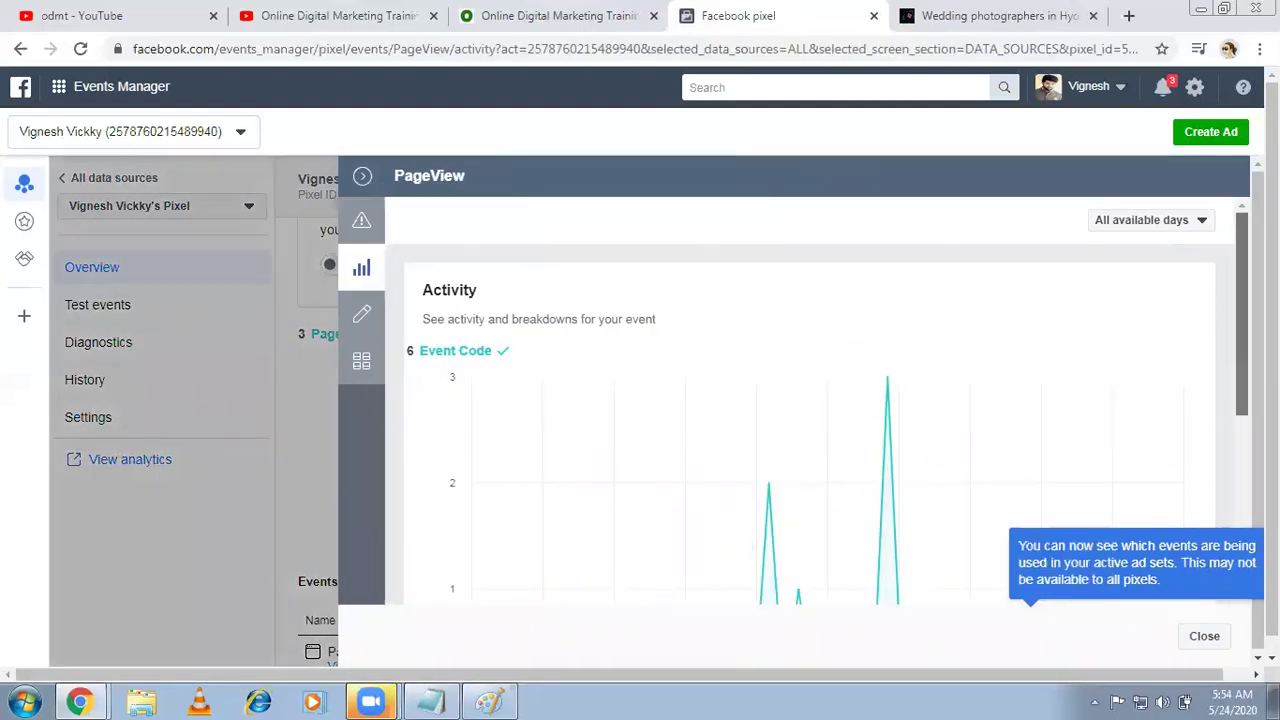
pyautogui.moveTo(1241, 282); pyautogui.dragTo(1239, 458)
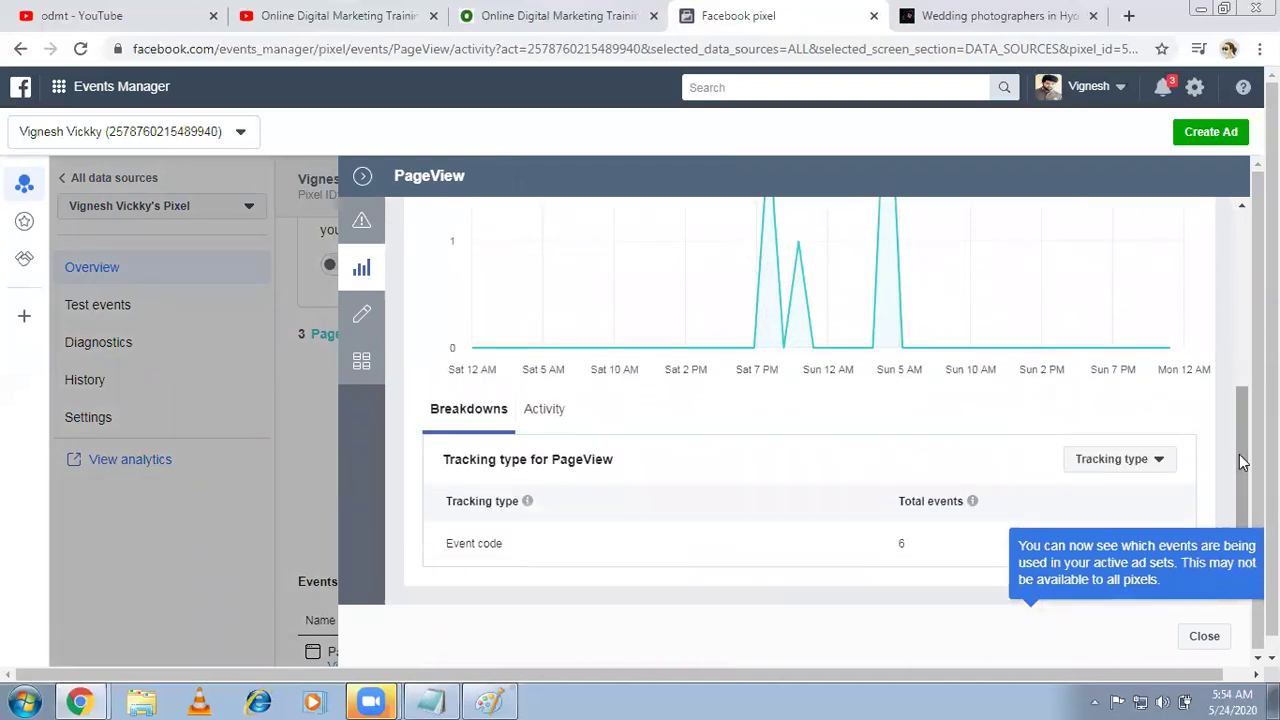
pyautogui.click(1158, 459)
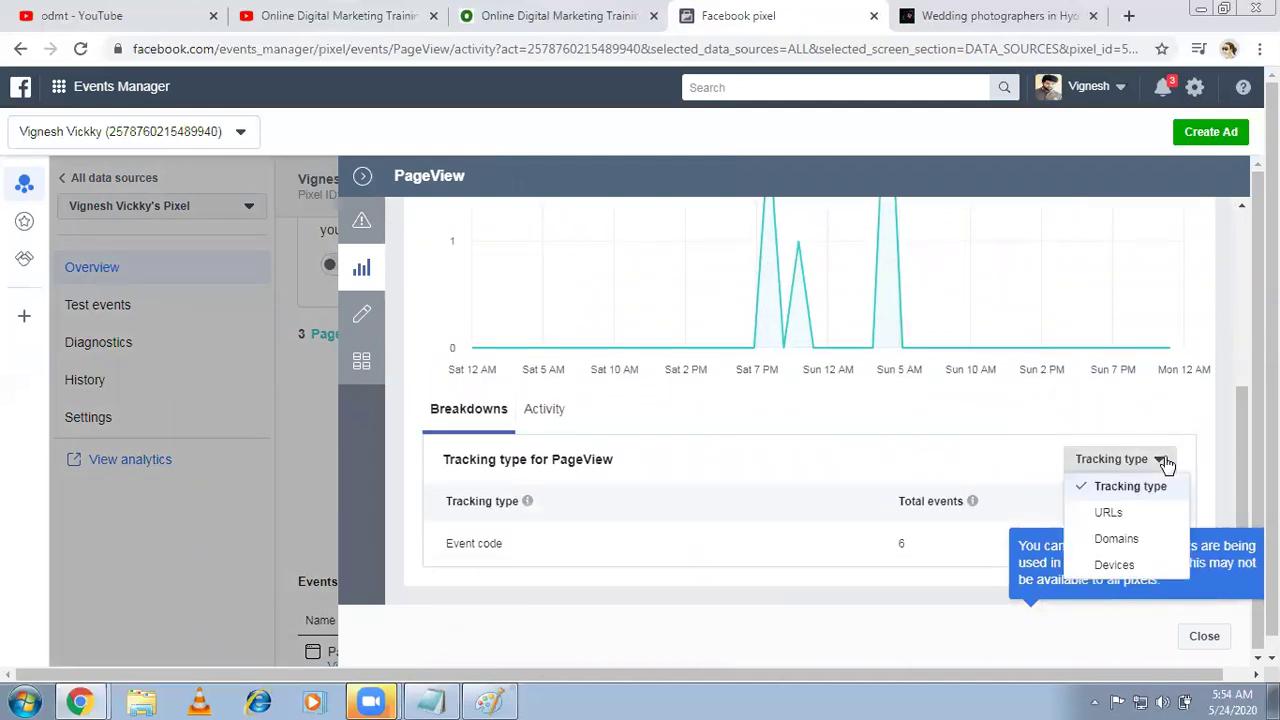
pyautogui.click(1115, 513)
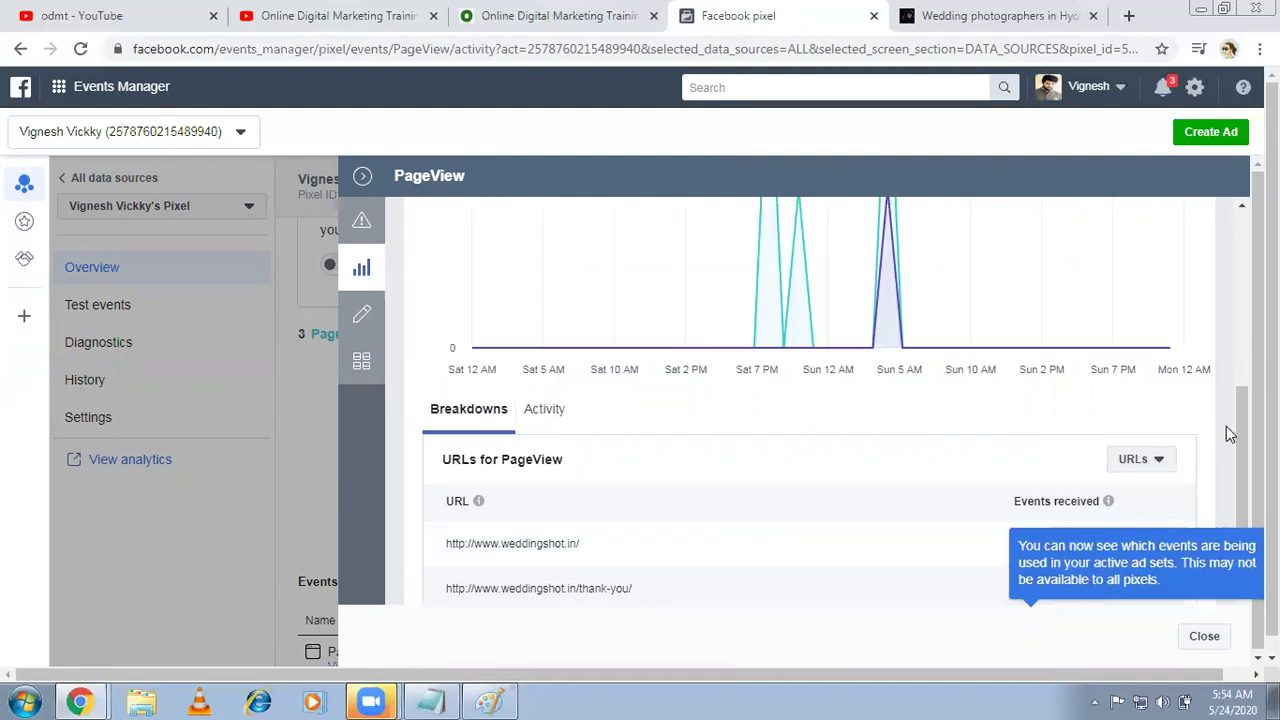
pyautogui.moveTo(1237, 433); pyautogui.dragTo(1231, 491)
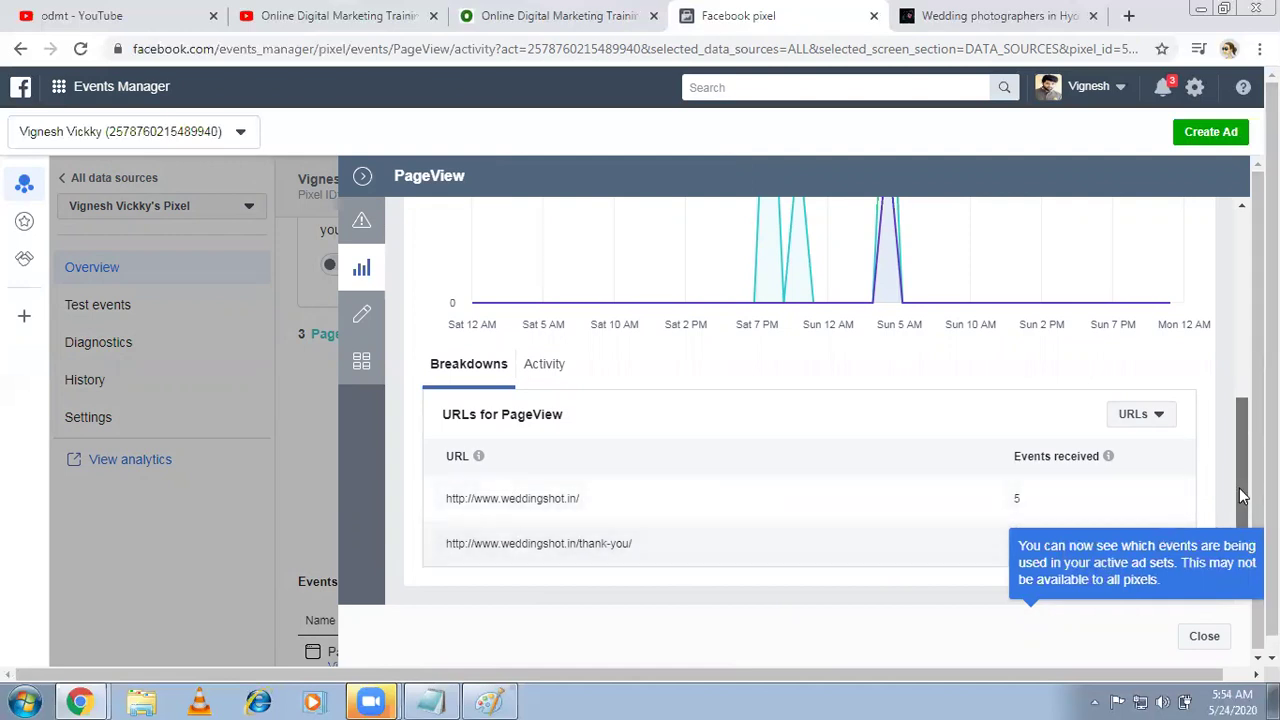
pyautogui.moveTo(1240, 495); pyautogui.dragTo(1233, 255)
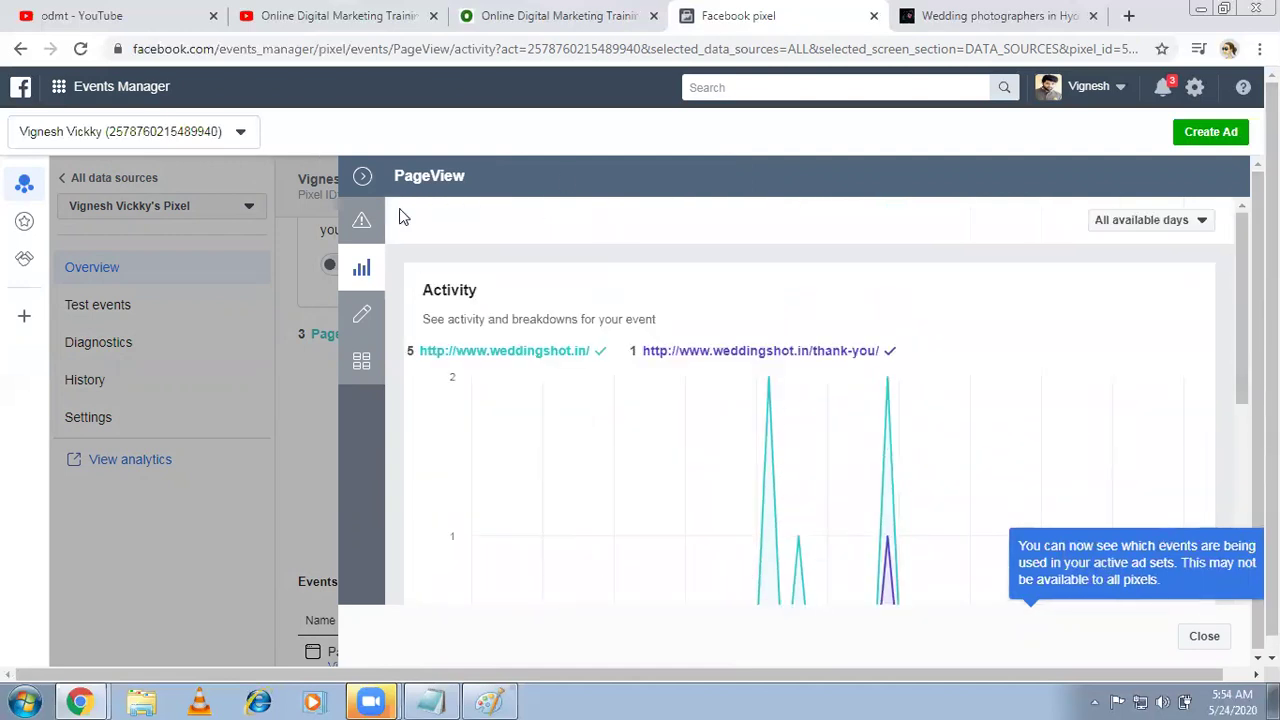
pyautogui.moveTo(1237, 268); pyautogui.dragTo(1226, 466)
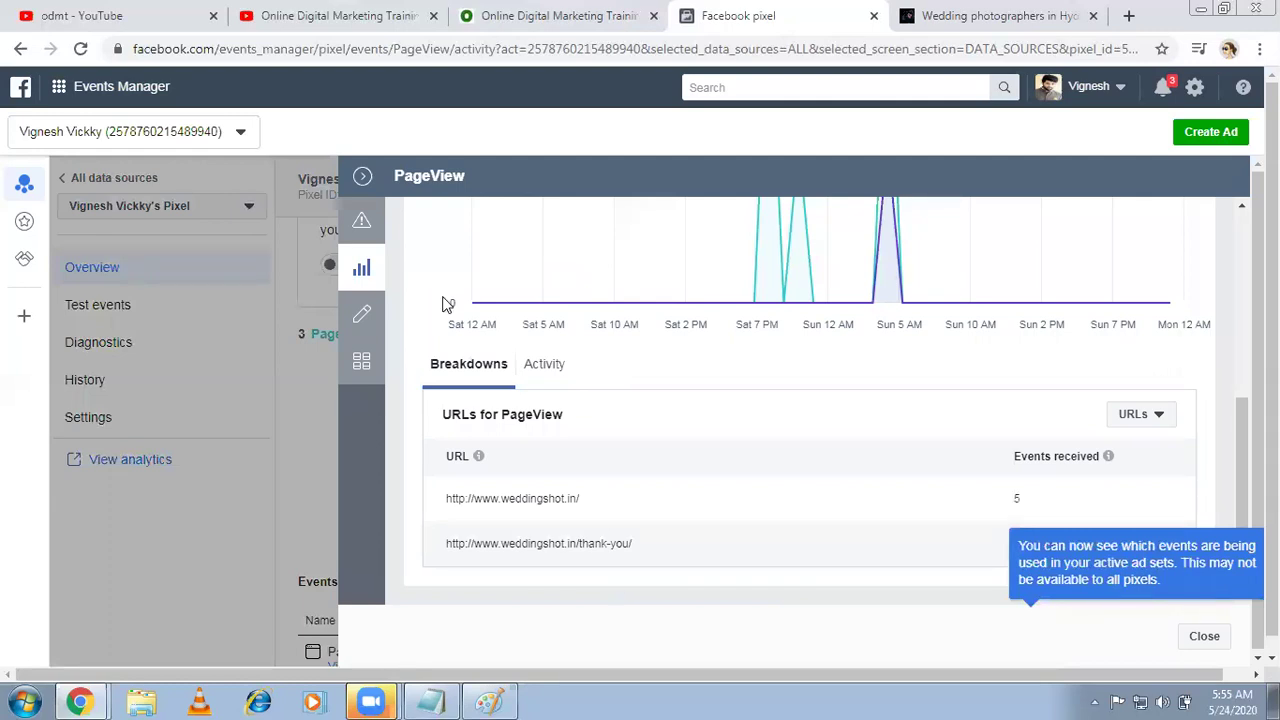
# Create a custom conversion named 'Wedding Shot Conversions' with description 'Trackingth Leads'
pyautogui.click(362, 176)
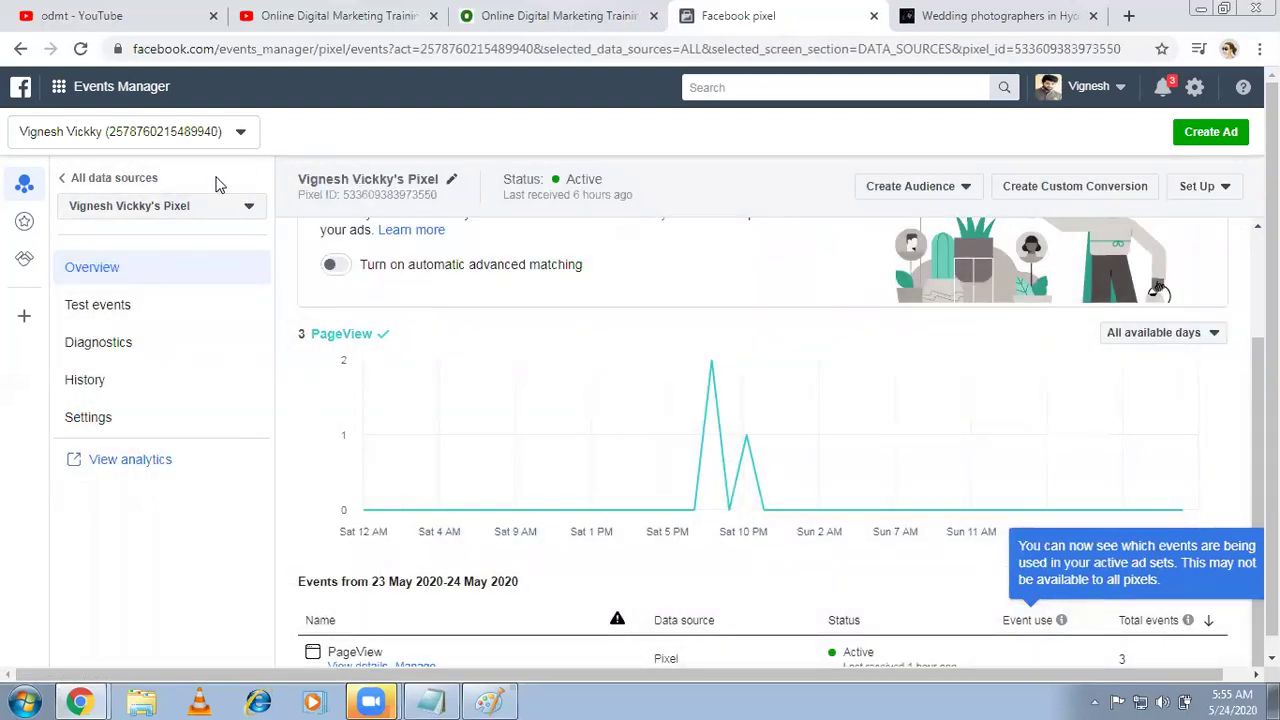
pyautogui.click(1077, 194)
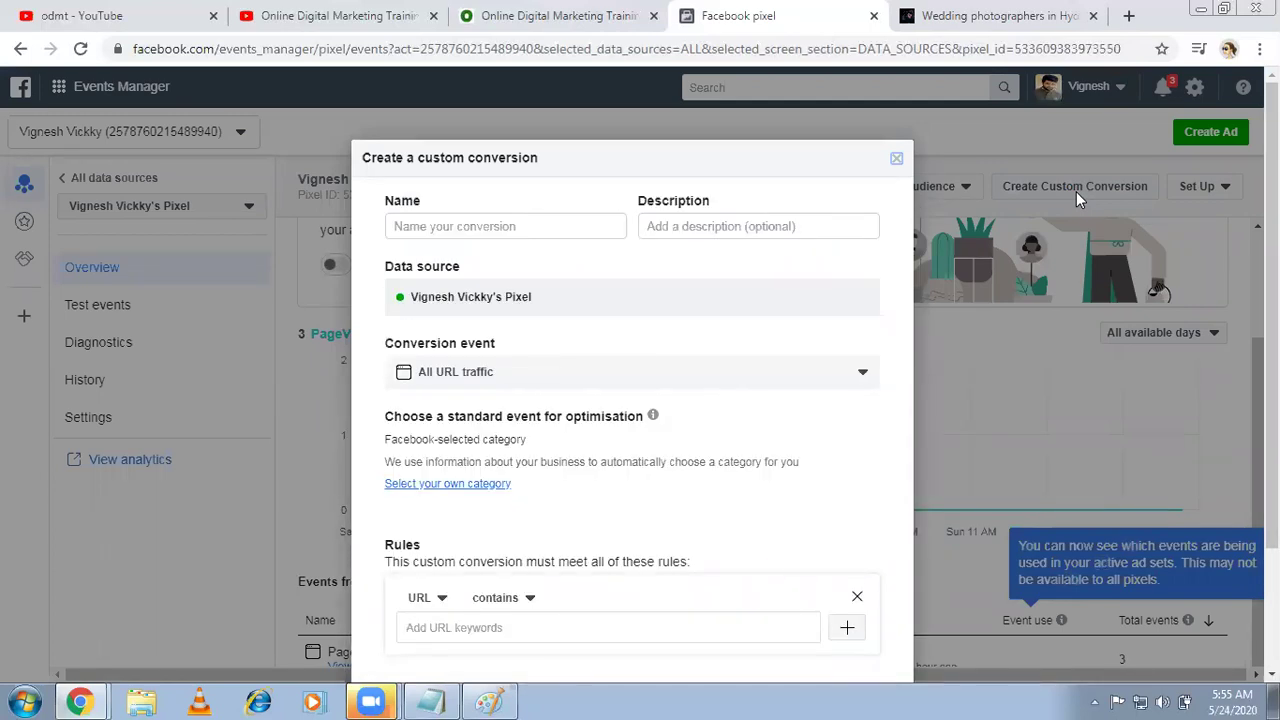
pyautogui.click(459, 226)
pyautogui.write('We')
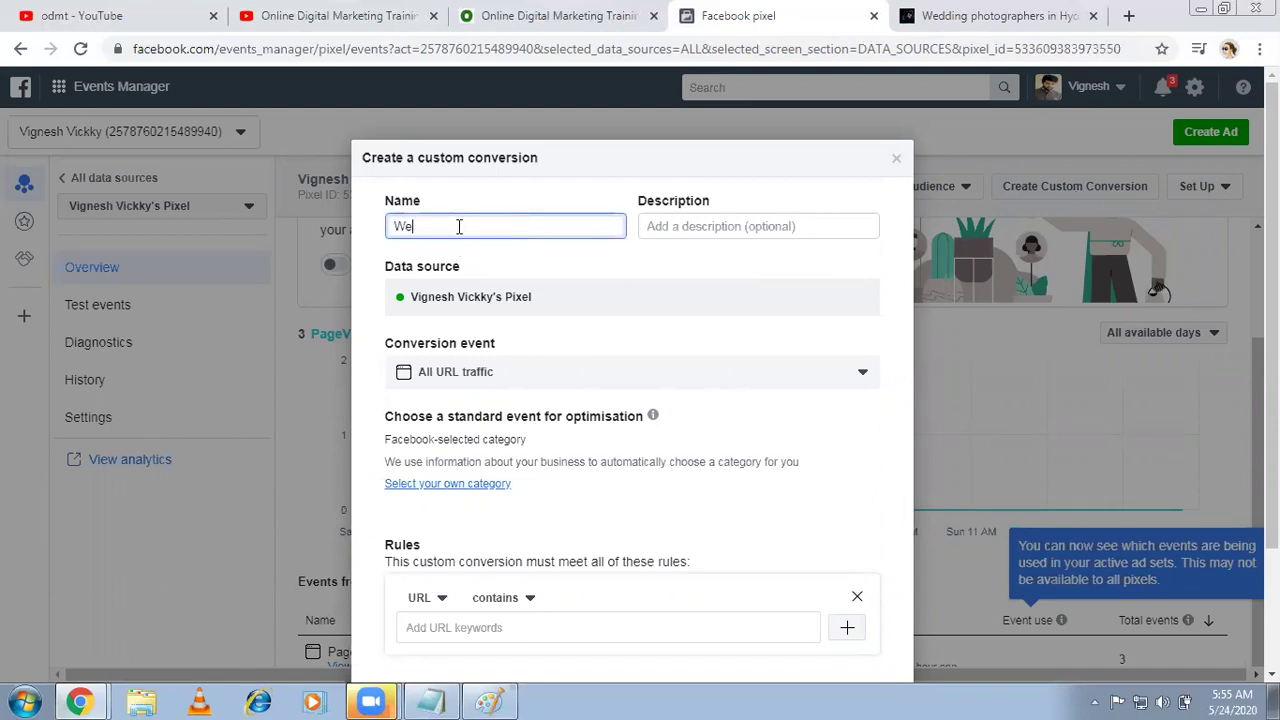
pyautogui.write('dding Shot Conversions')
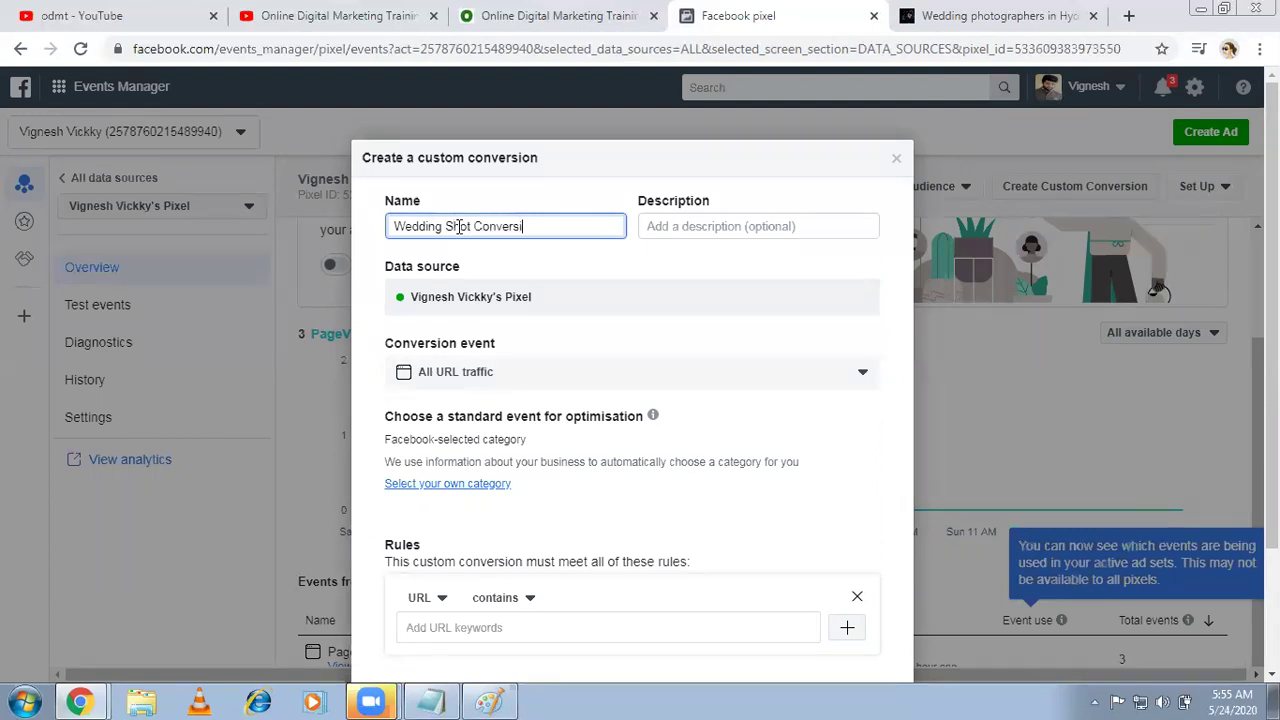
pyautogui.click(693, 232)
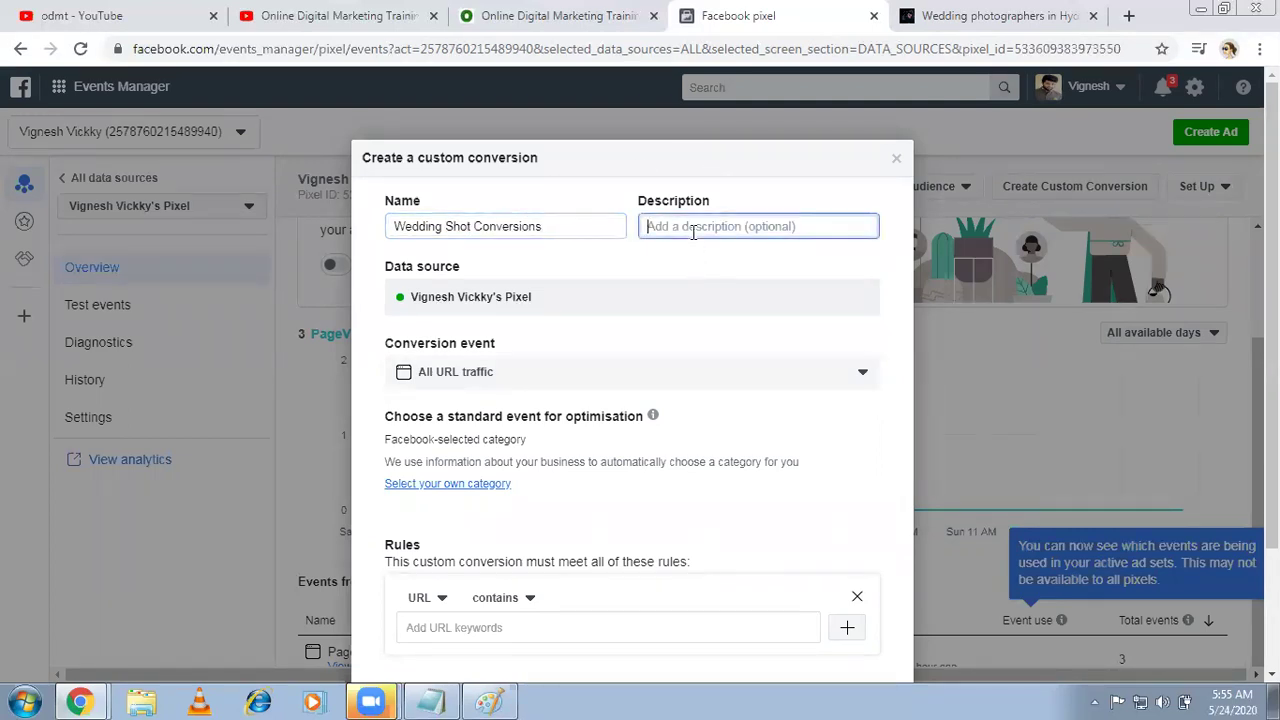
pyautogui.write('Trackingth Leads')
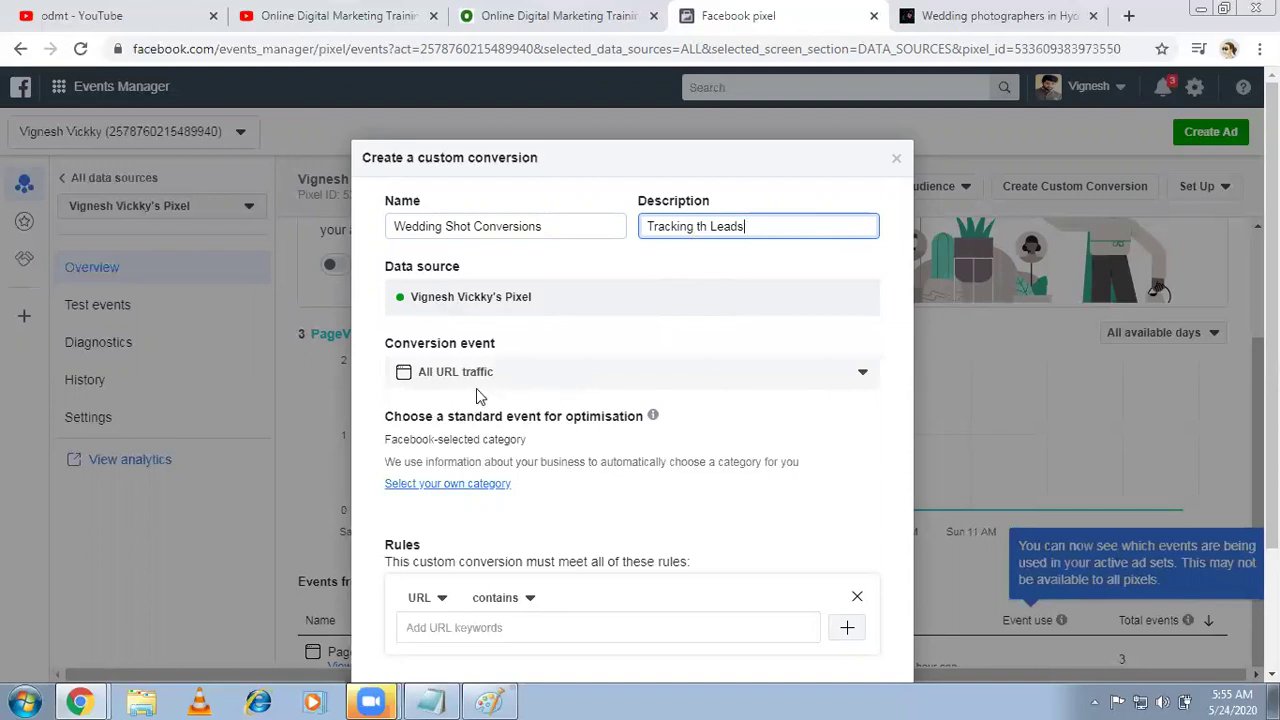
# Leave the Conversion event list unchanged and scroll down to the All URL traffic rule
pyautogui.click(851, 378)
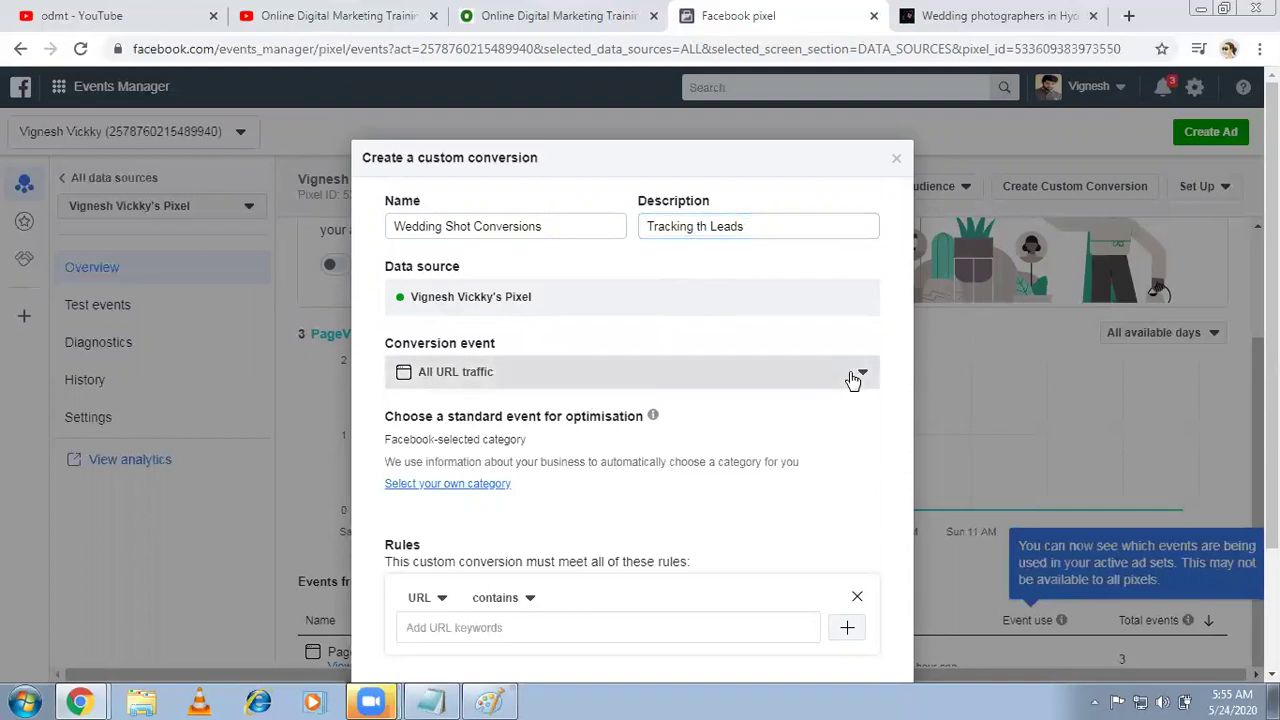
pyautogui.click(851, 378)
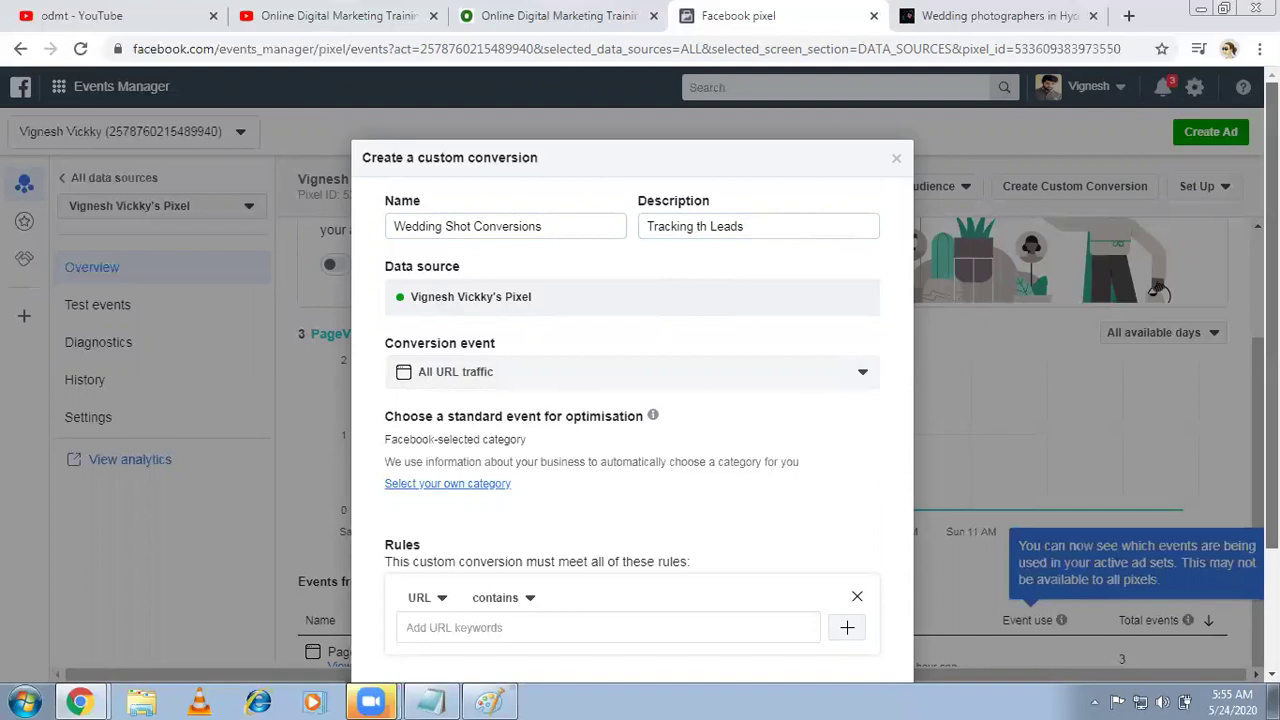
pyautogui.scroll(-2, 1158, 290)
pyautogui.scroll(-2, 1158, 290)
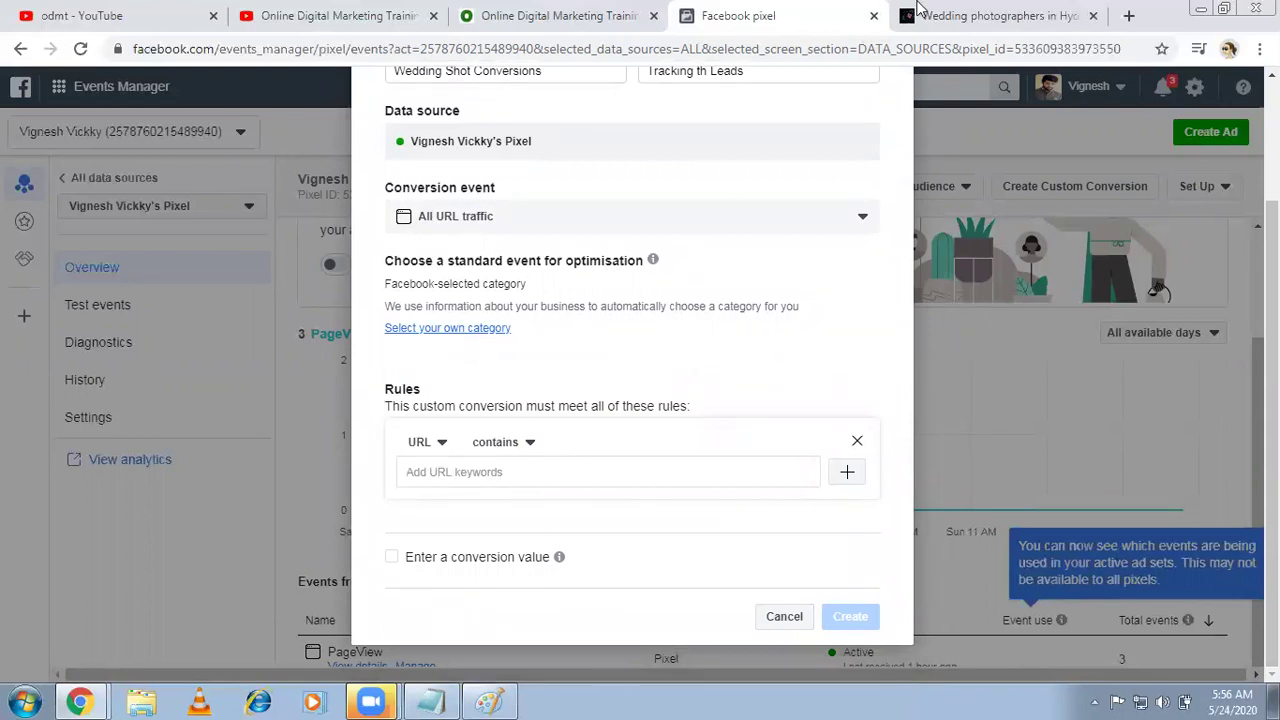
# Load weddingshot.in/thank-you in the Wedding Shot tab, then go back to the custom conversion draft
pyautogui.click(1000, 15)
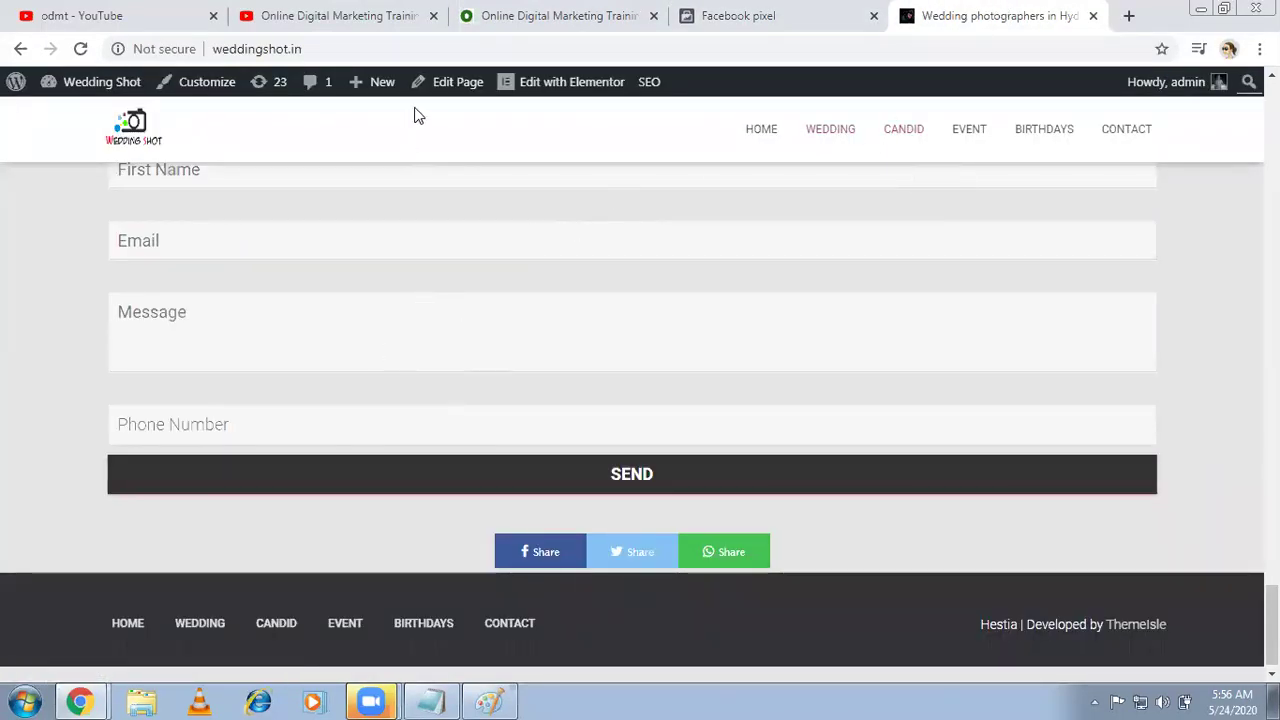
pyautogui.click(412, 54)
pyautogui.click(412, 54)
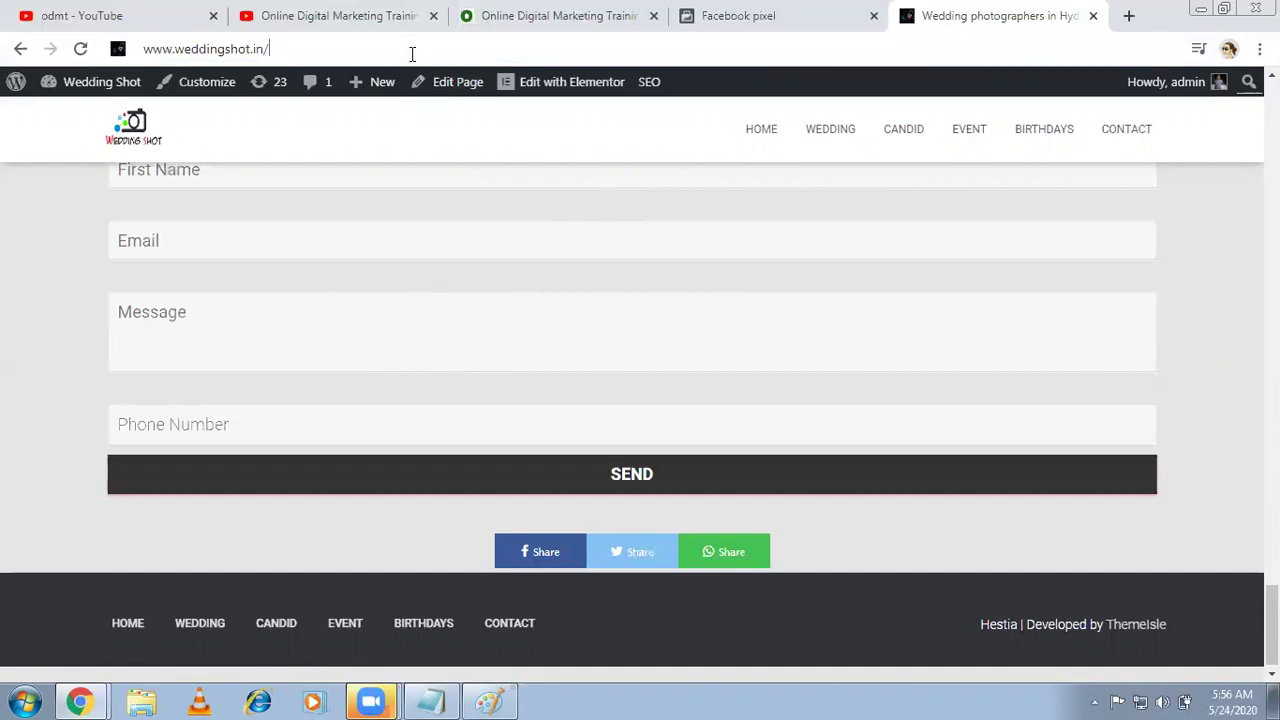
pyautogui.write('thank-you')
pyautogui.press('Return')
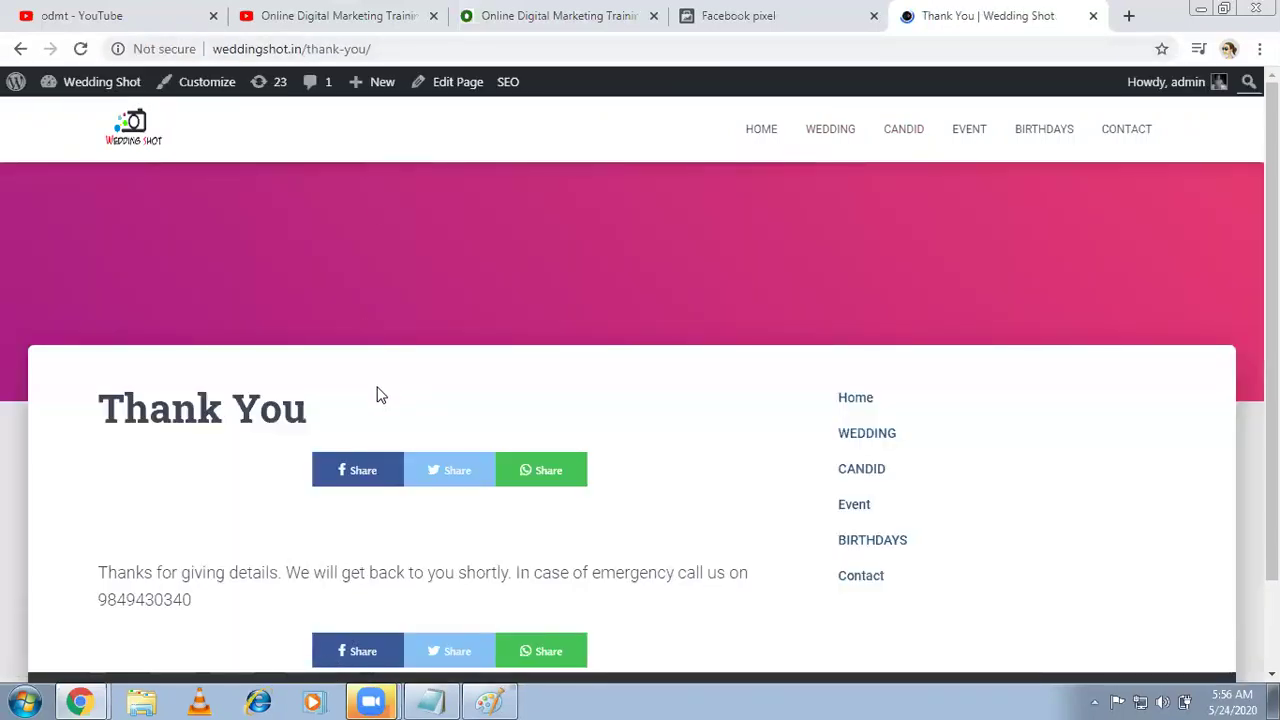
pyautogui.click(785, 10)
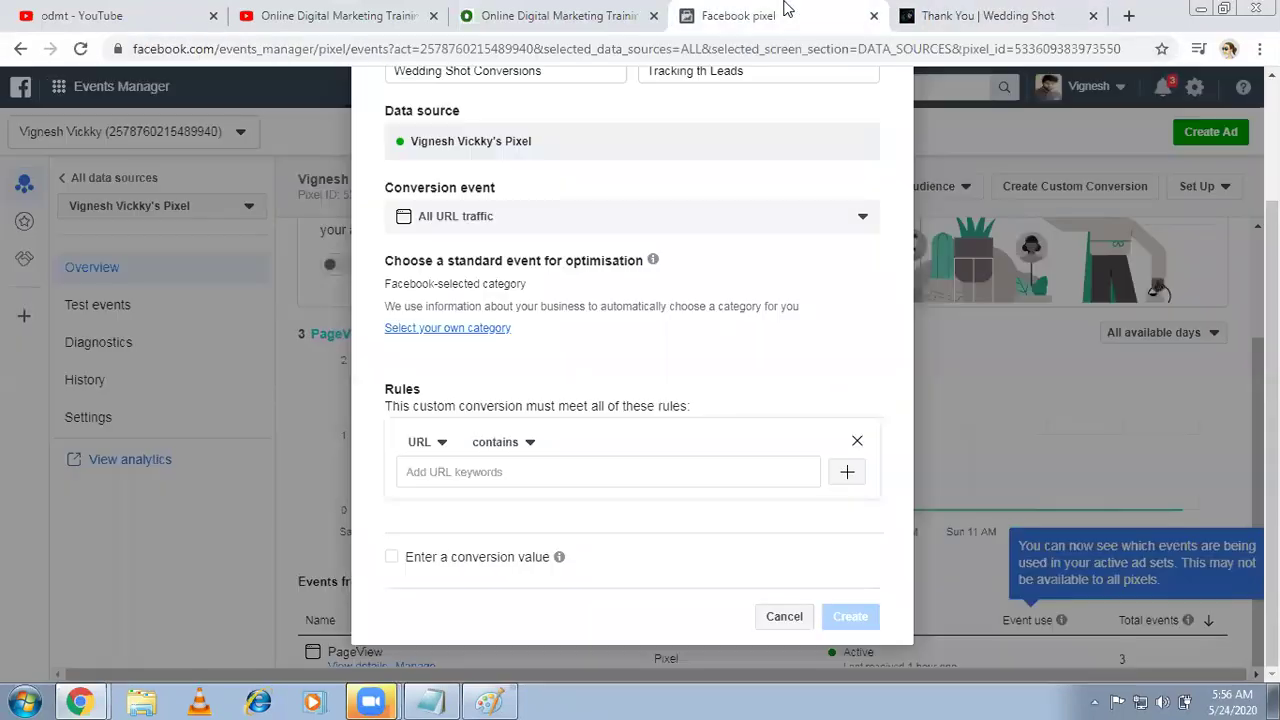
# Enter a thank-you URL keyword, switch the rule operator to equals, then remove the keyword
pyautogui.click(502, 472)
pyautogui.write('thank-you')
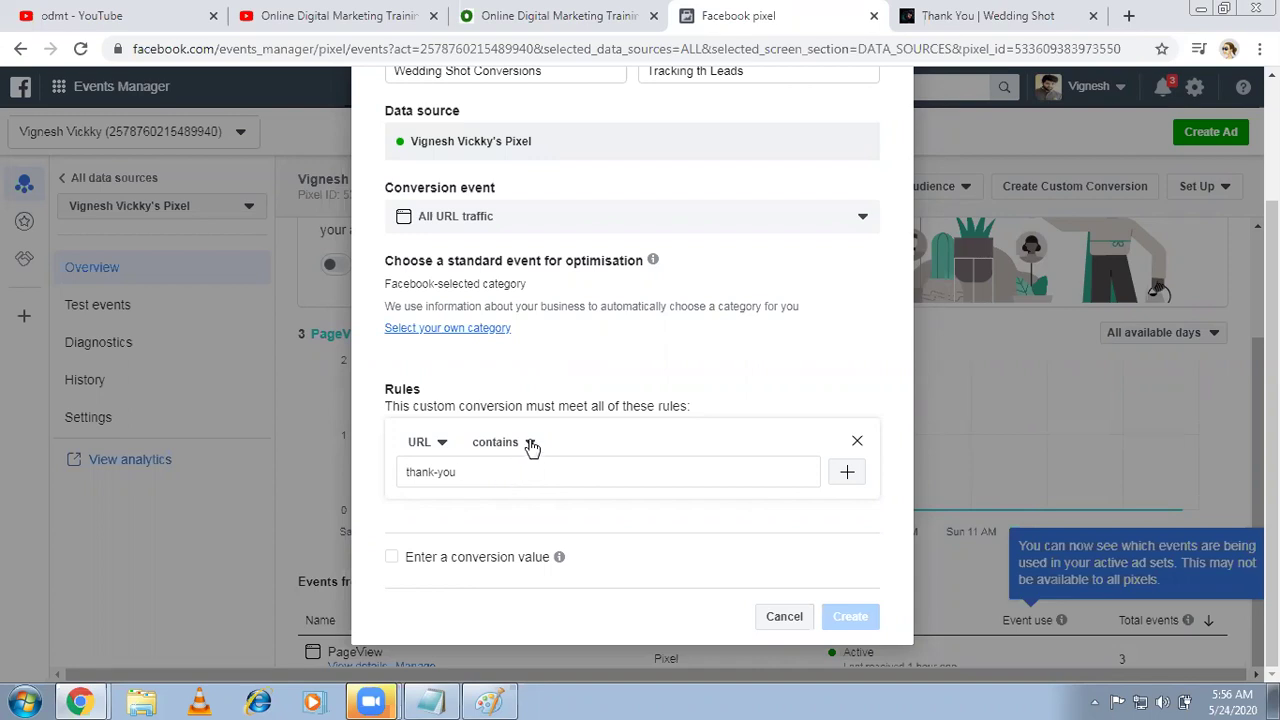
pyautogui.click(527, 444)
pyautogui.click(512, 522)
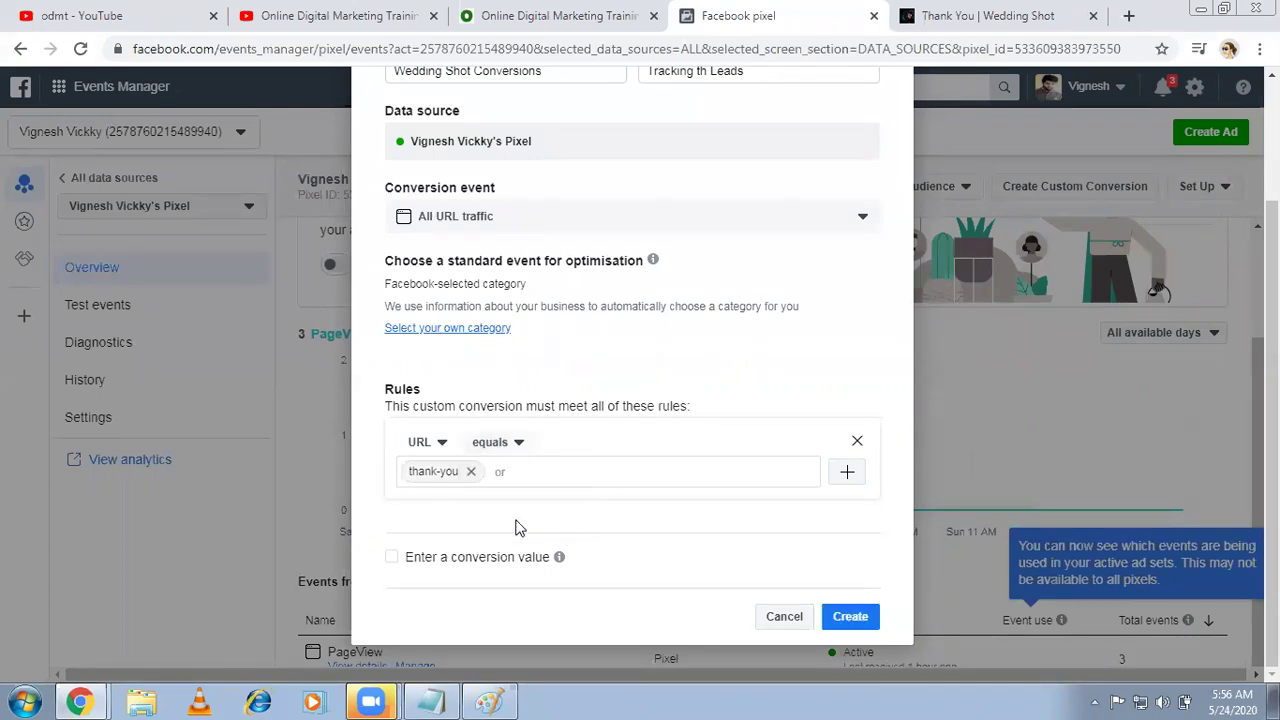
pyautogui.click(471, 472)
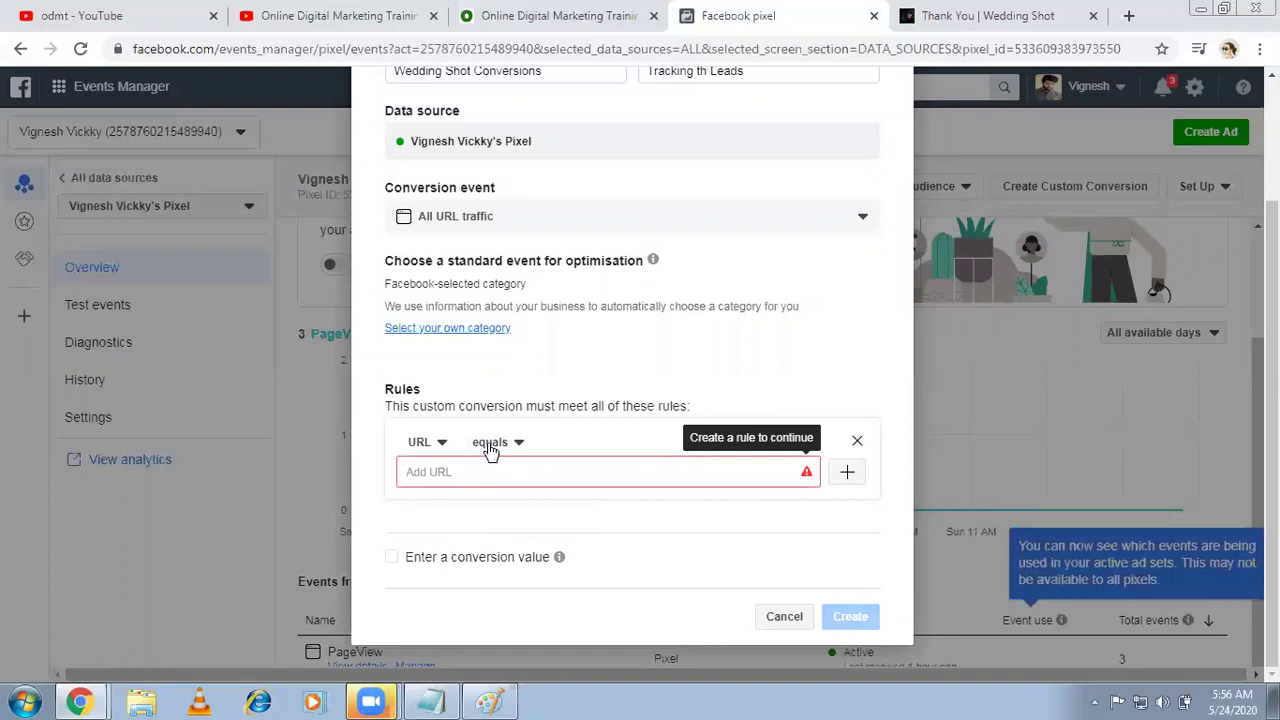
pyautogui.click(950, 12)
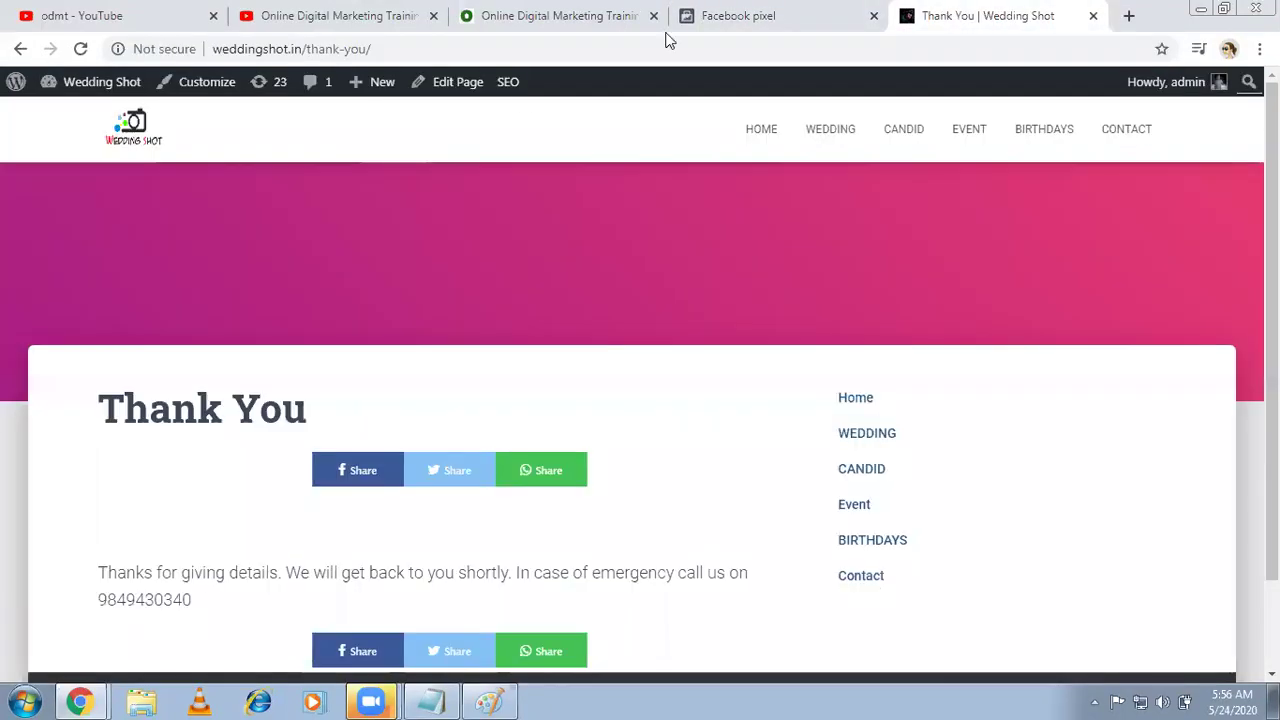
pyautogui.click(425, 49)
pyautogui.hotkey('ctrl', 'c')
pyautogui.click(843, 12)
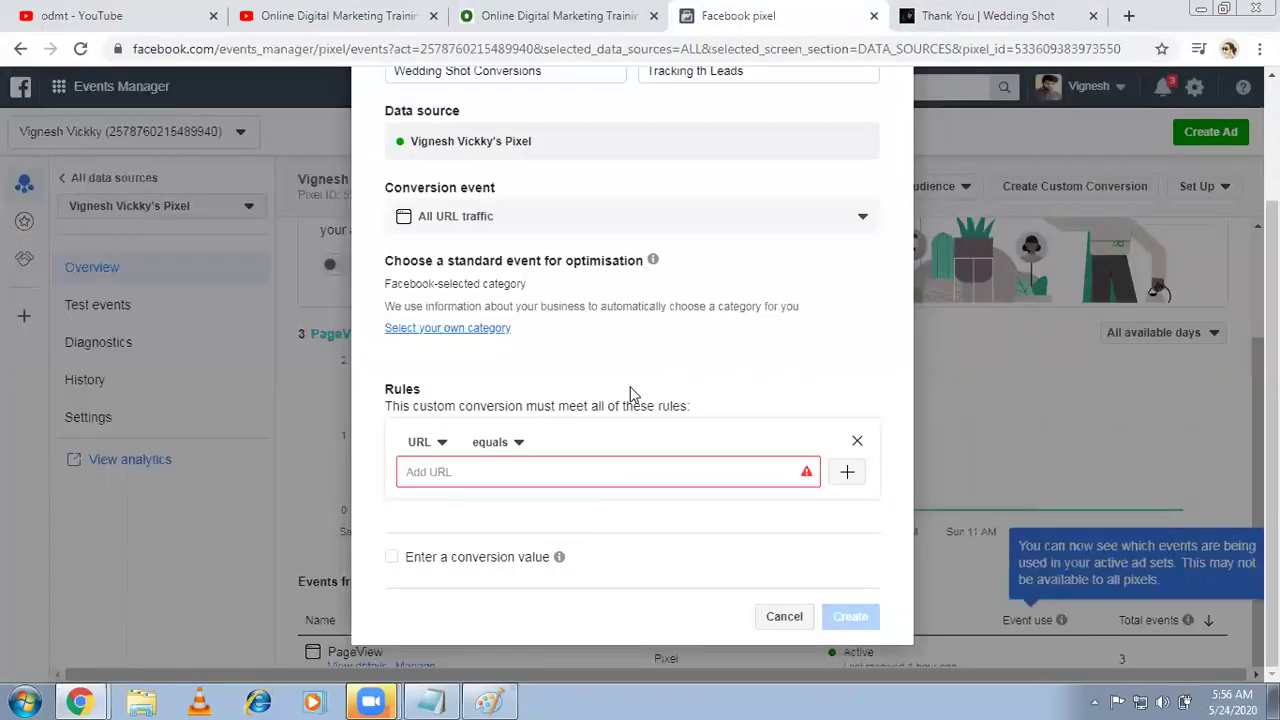
pyautogui.click(521, 465)
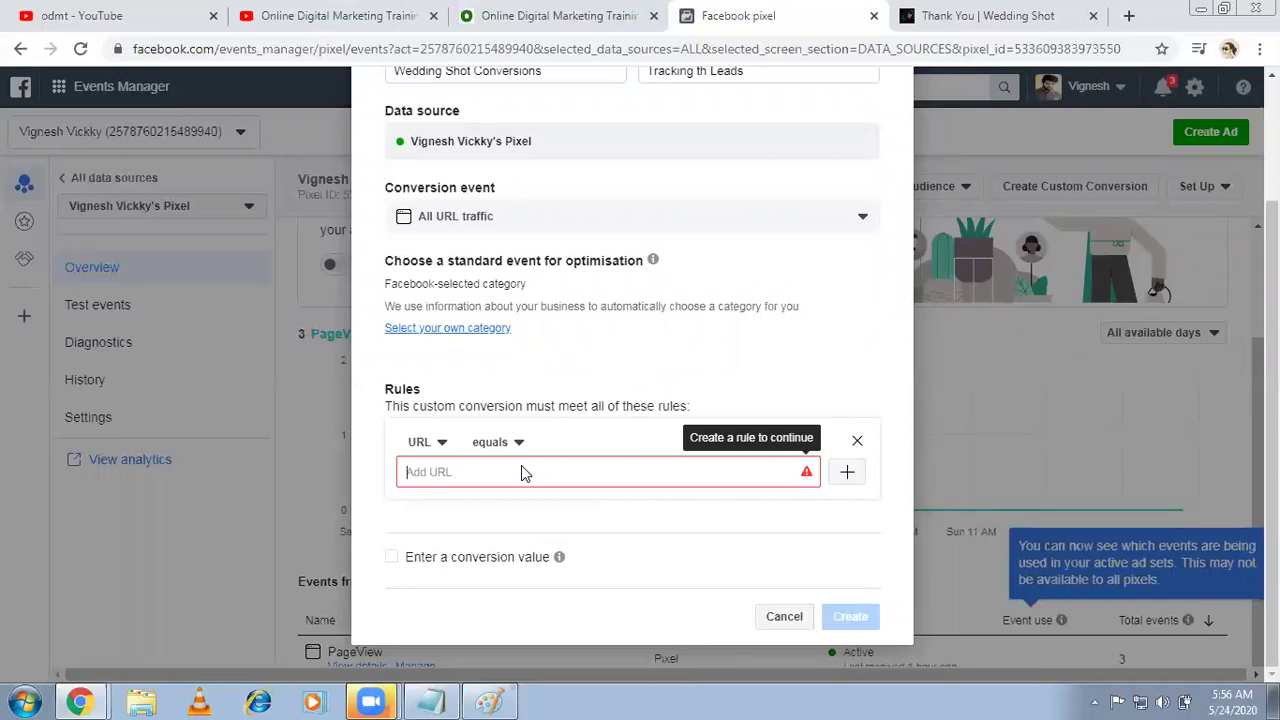
pyautogui.hotkey('ctrl', 'v')
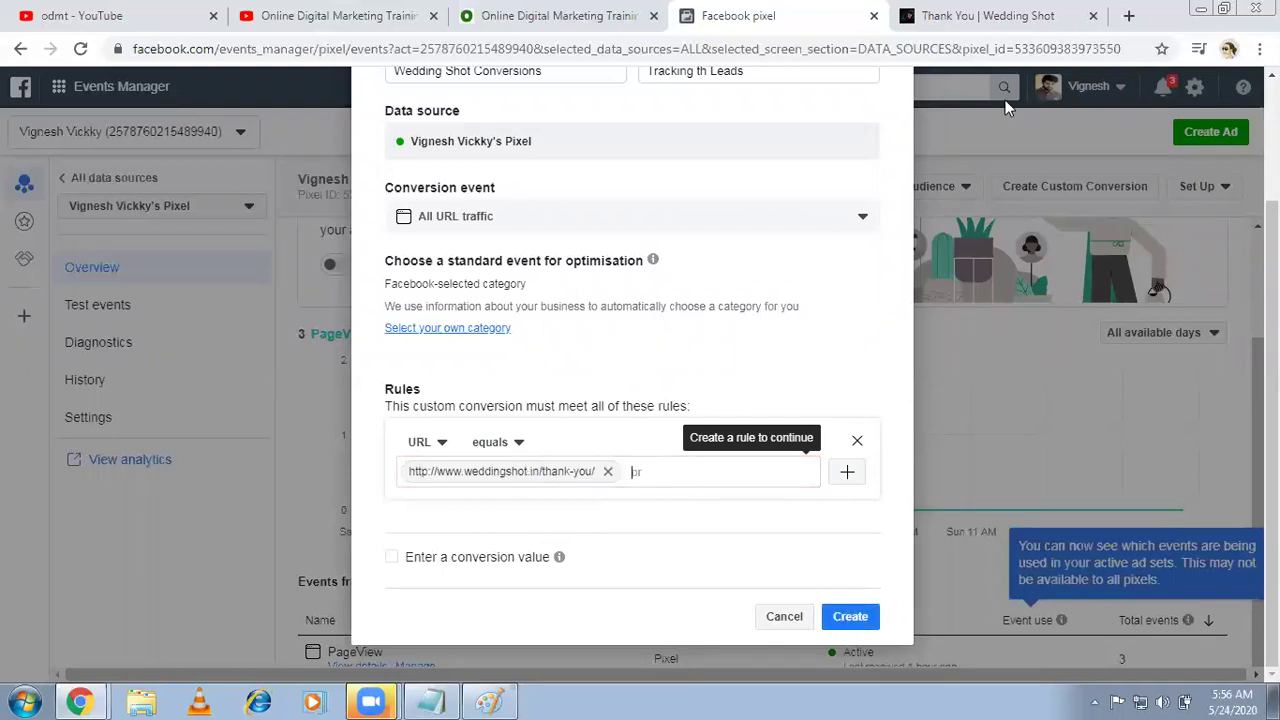
pyautogui.click(997, 24)
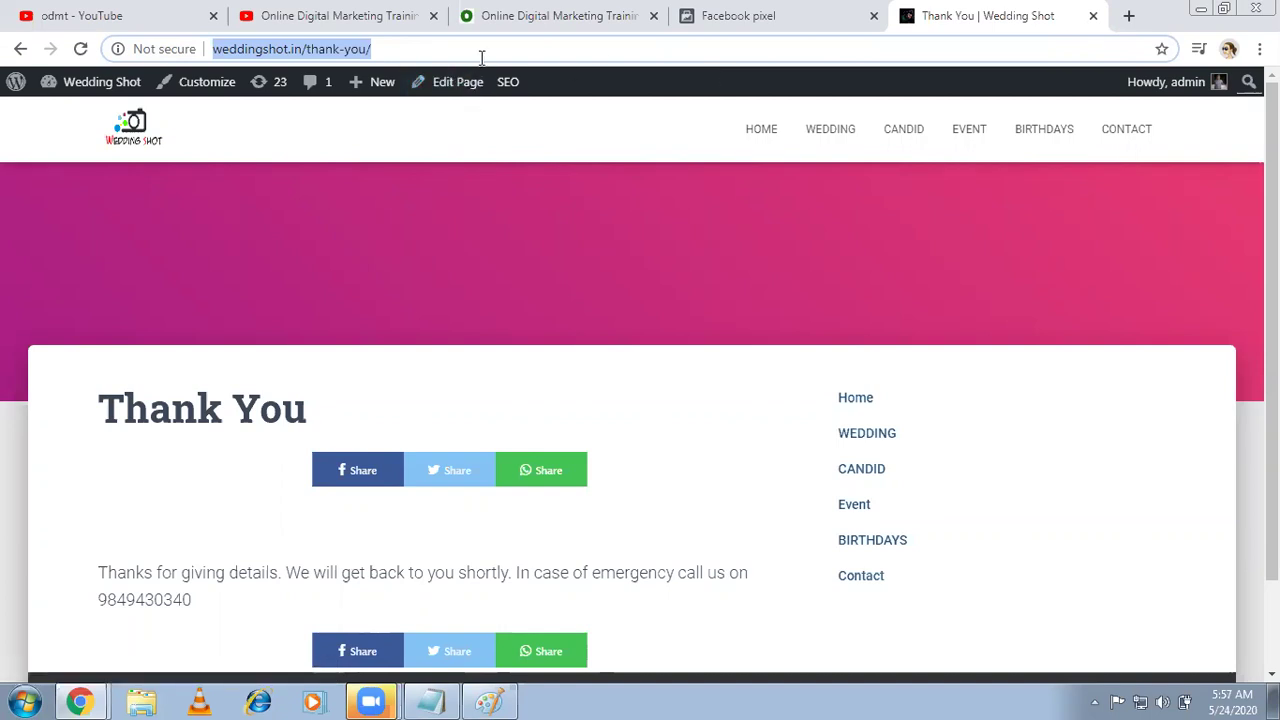
# Change the rule to URL contains 'thank you', leaving the conversion value turned off
pyautogui.click(765, 15)
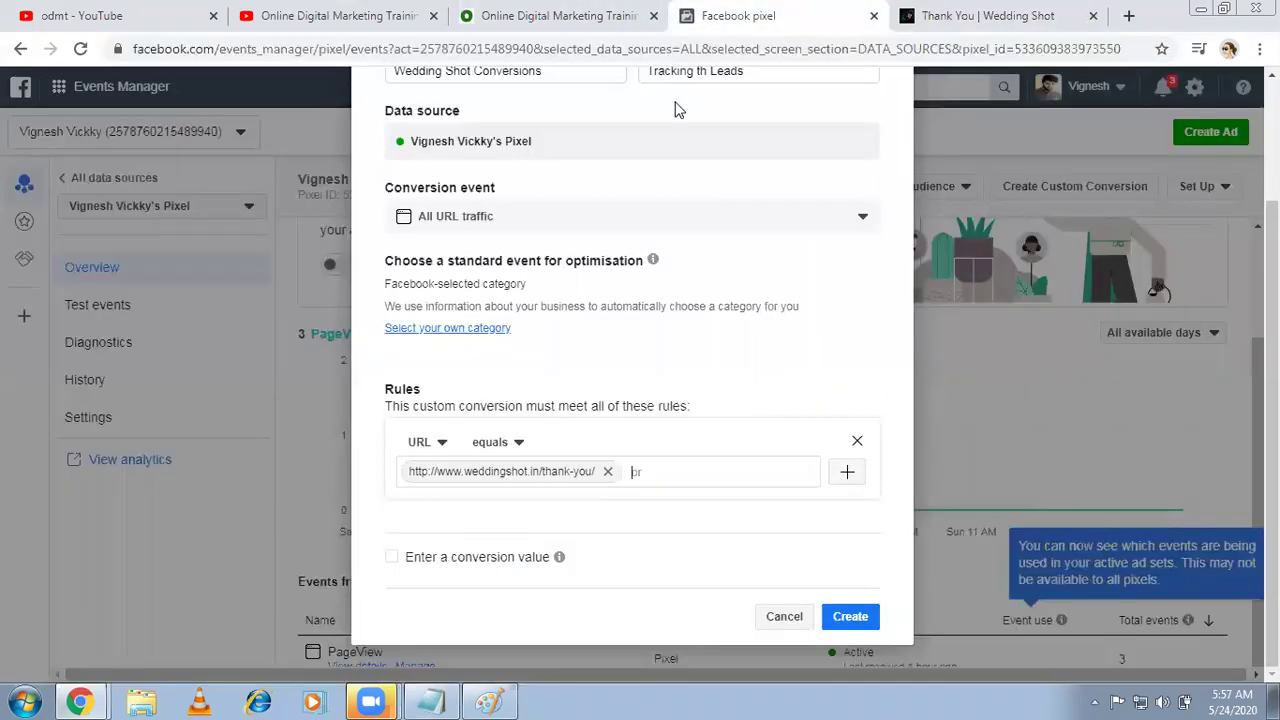
pyautogui.click(521, 443)
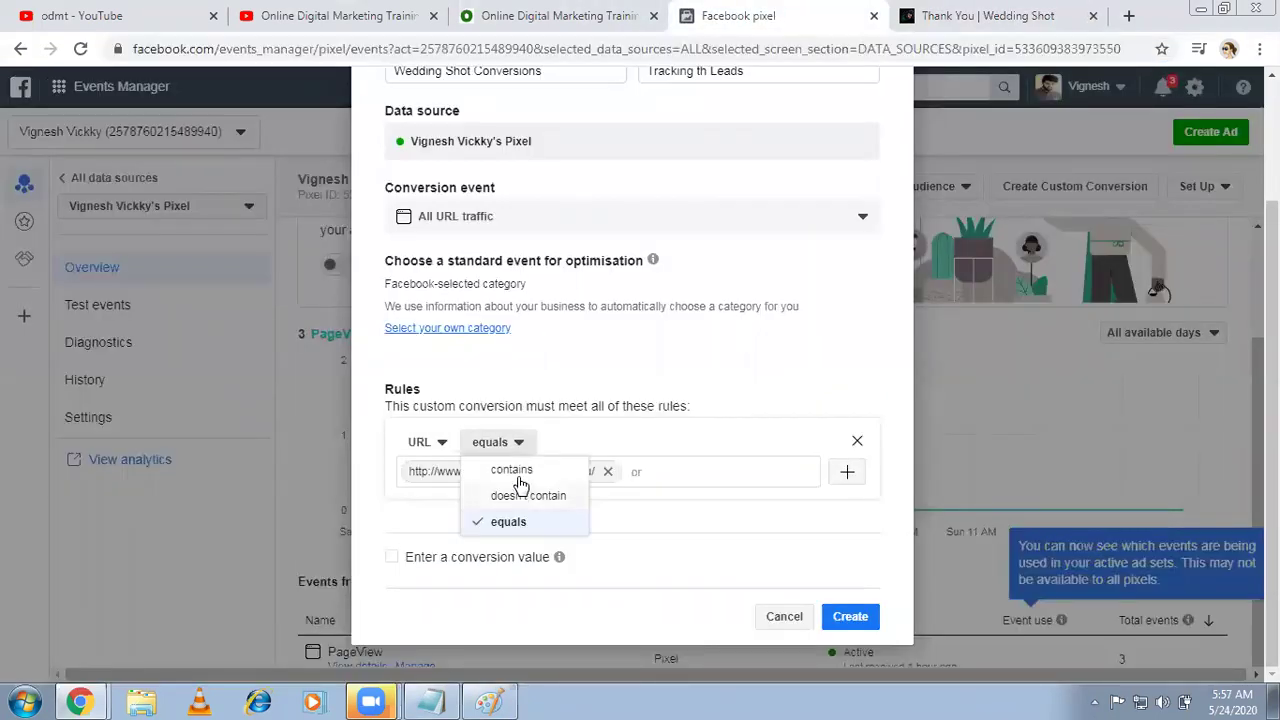
pyautogui.click(520, 470)
pyautogui.click(604, 471)
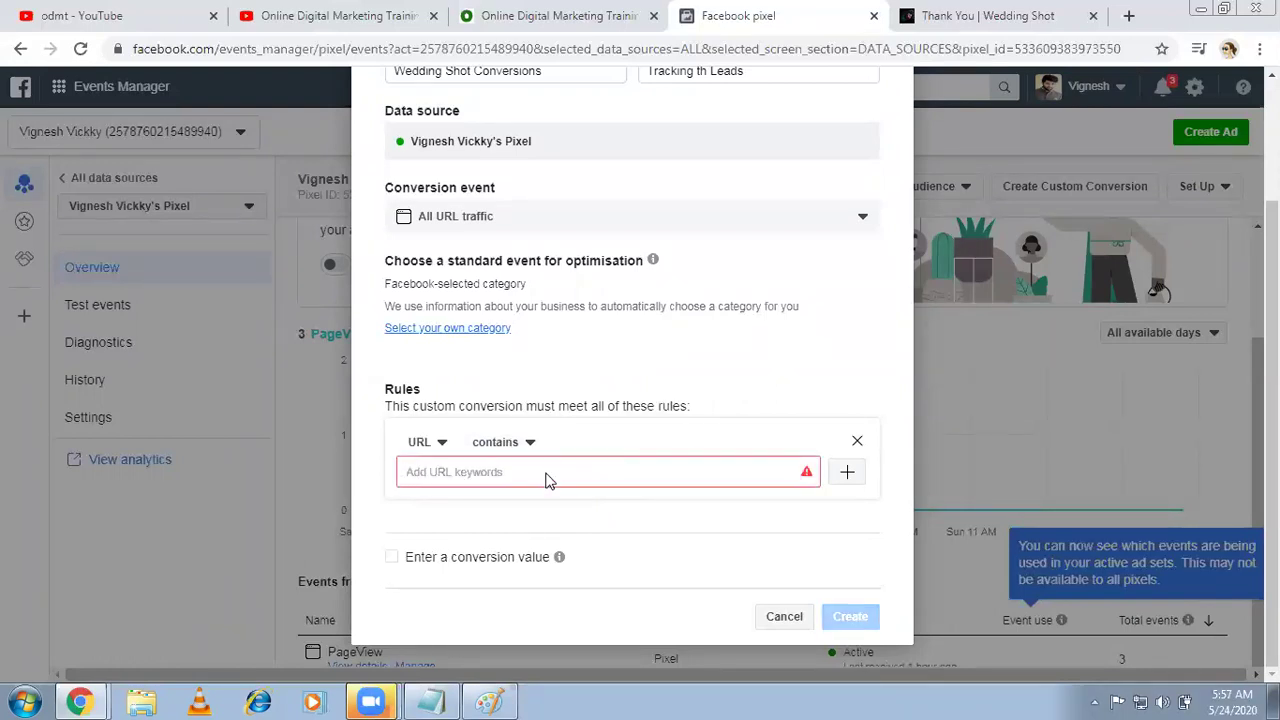
pyautogui.write('thank')
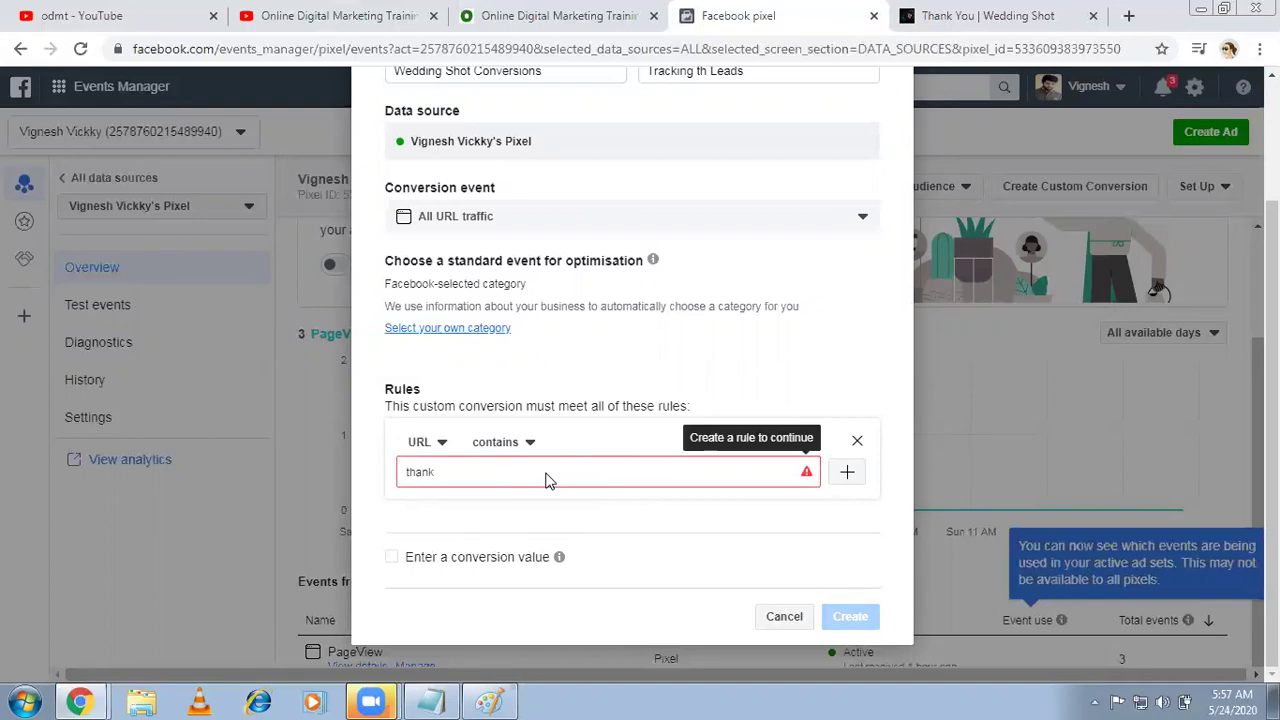
pyautogui.write(' you')
pyautogui.click(684, 530)
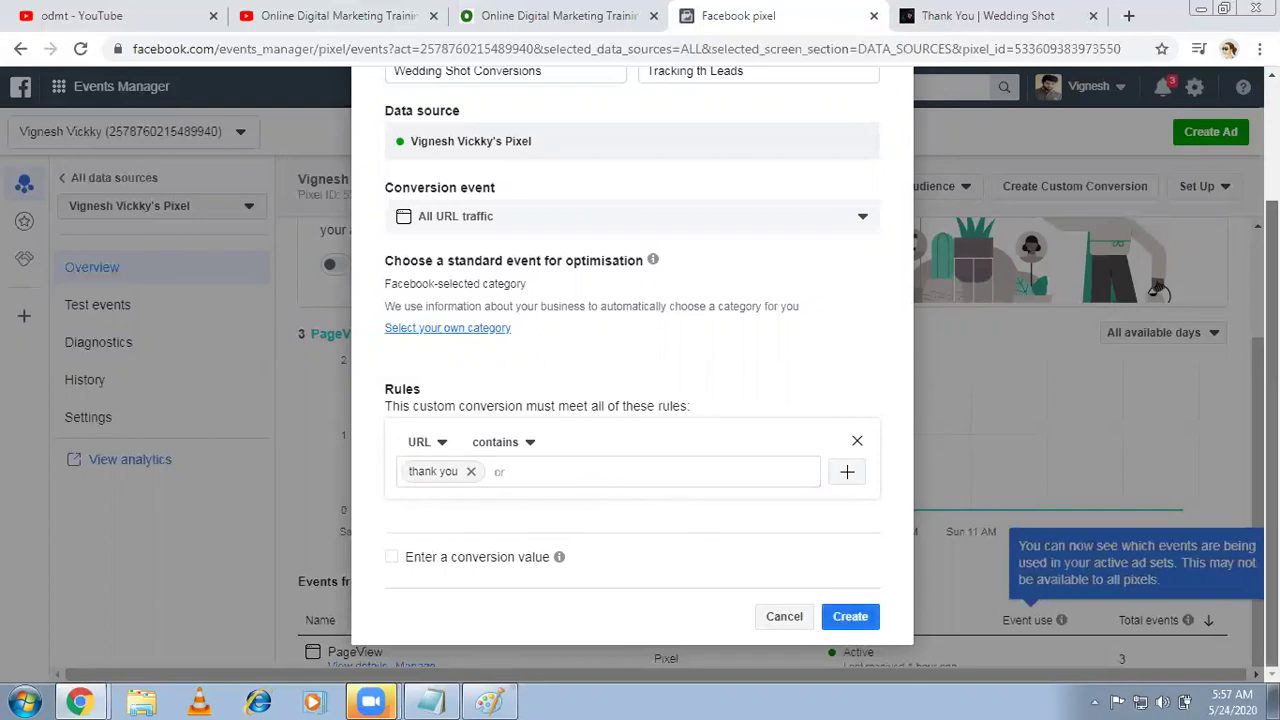
pyautogui.click(391, 562)
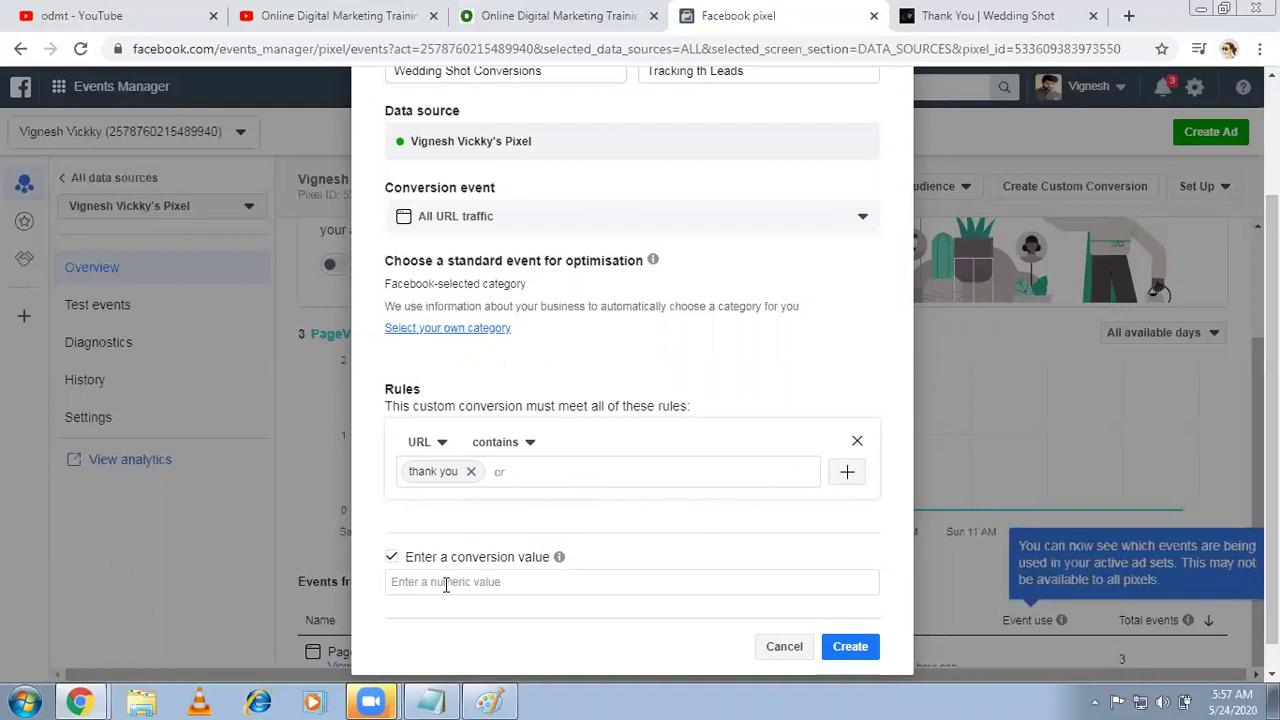
pyautogui.click(393, 558)
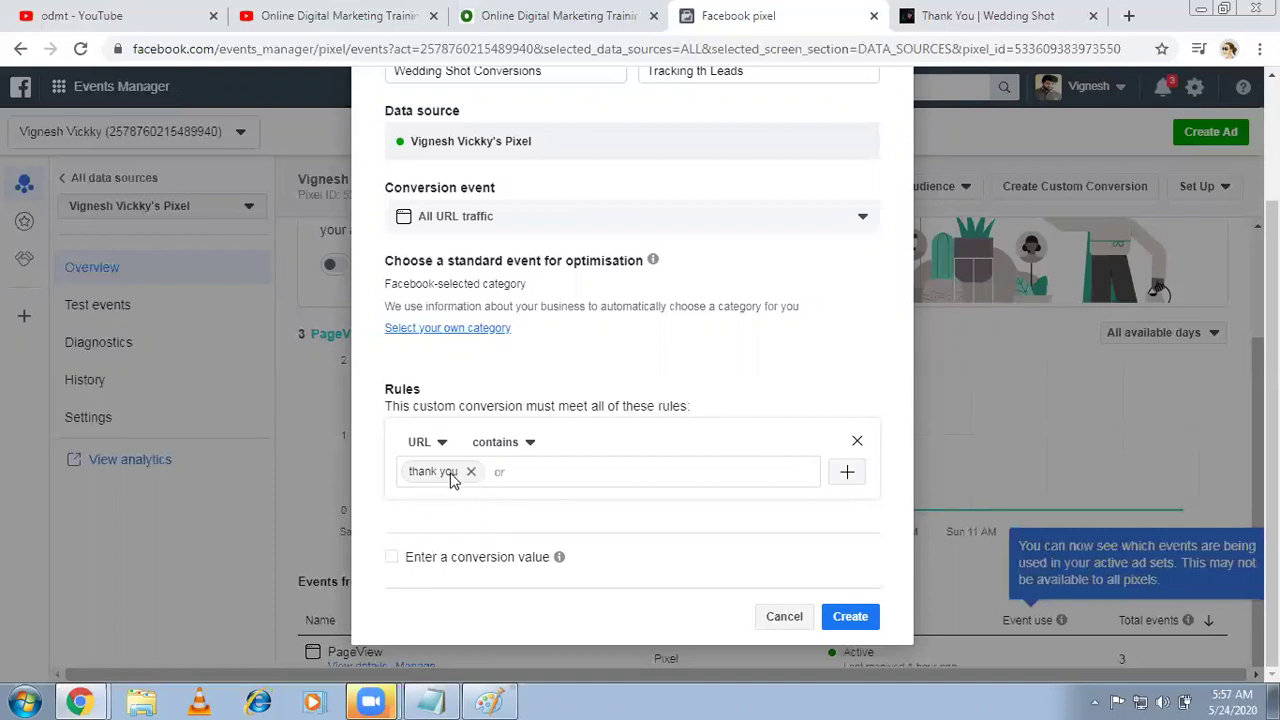
# Create the Wedding Shot Conversions custom conversion and dismiss the success confirmation
pyautogui.click(836, 618)
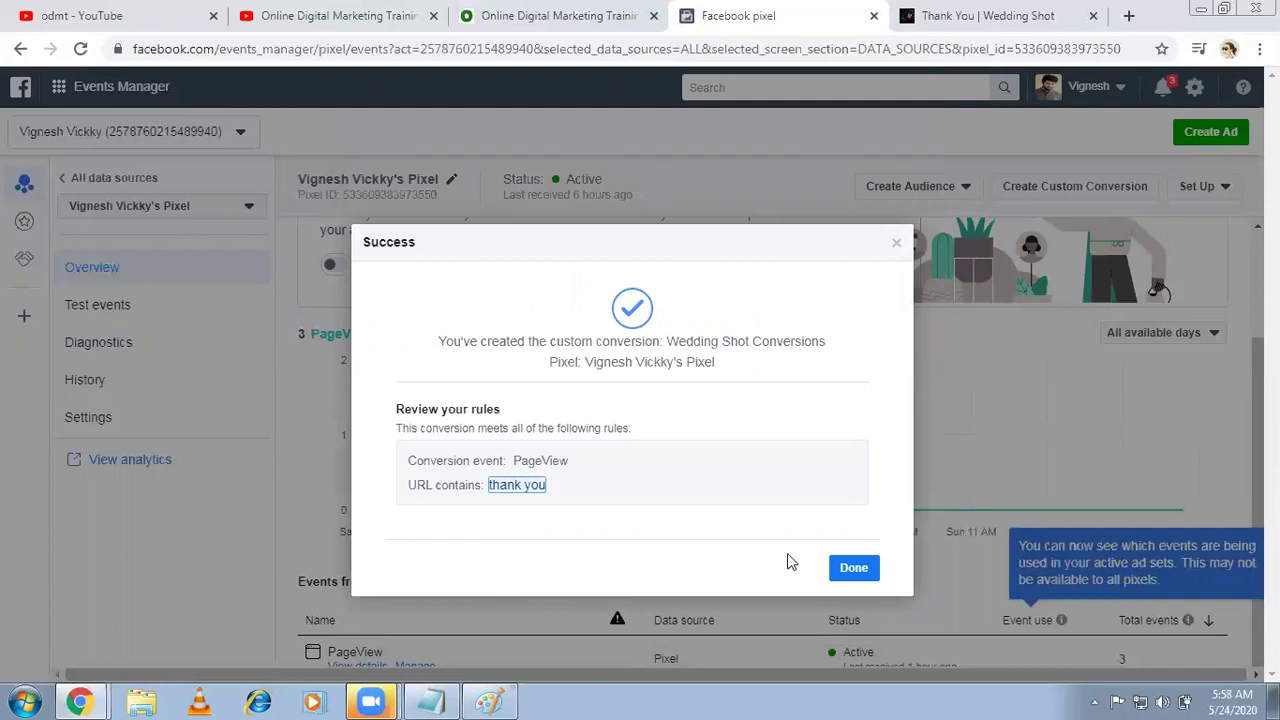
pyautogui.click(841, 571)
pyautogui.click(852, 568)
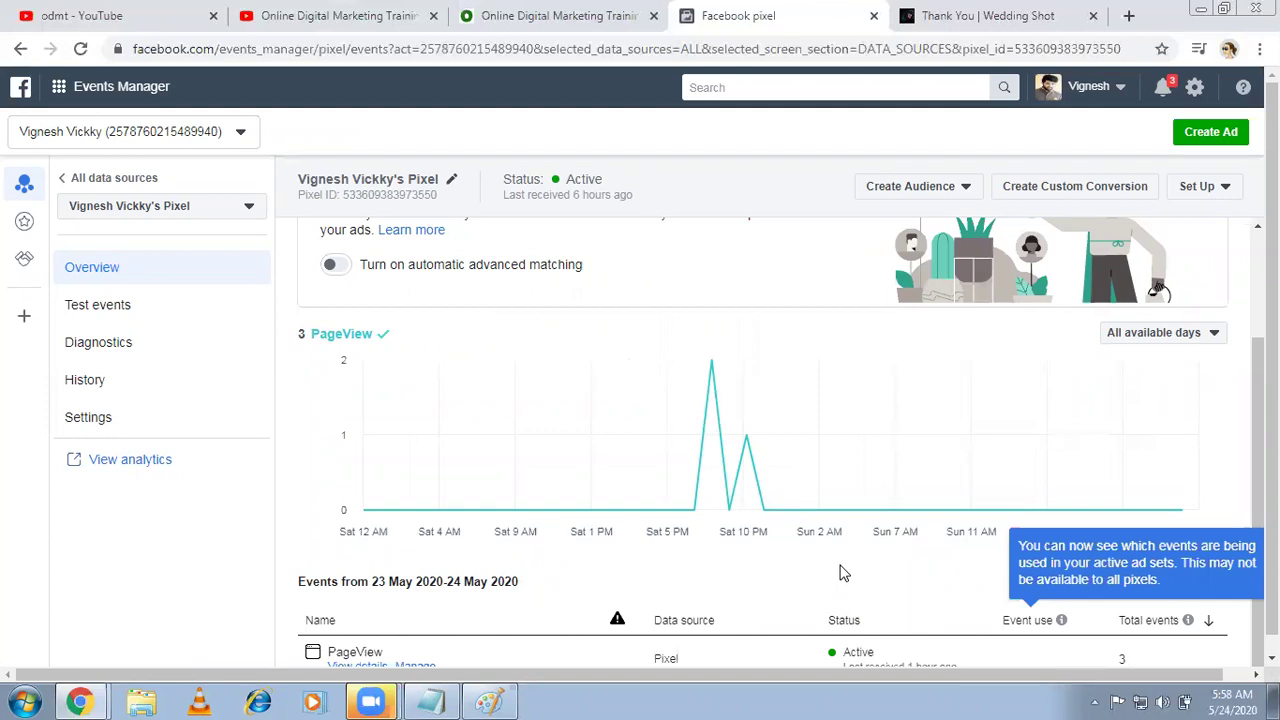
pyautogui.click(986, 12)
pyautogui.click(135, 140)
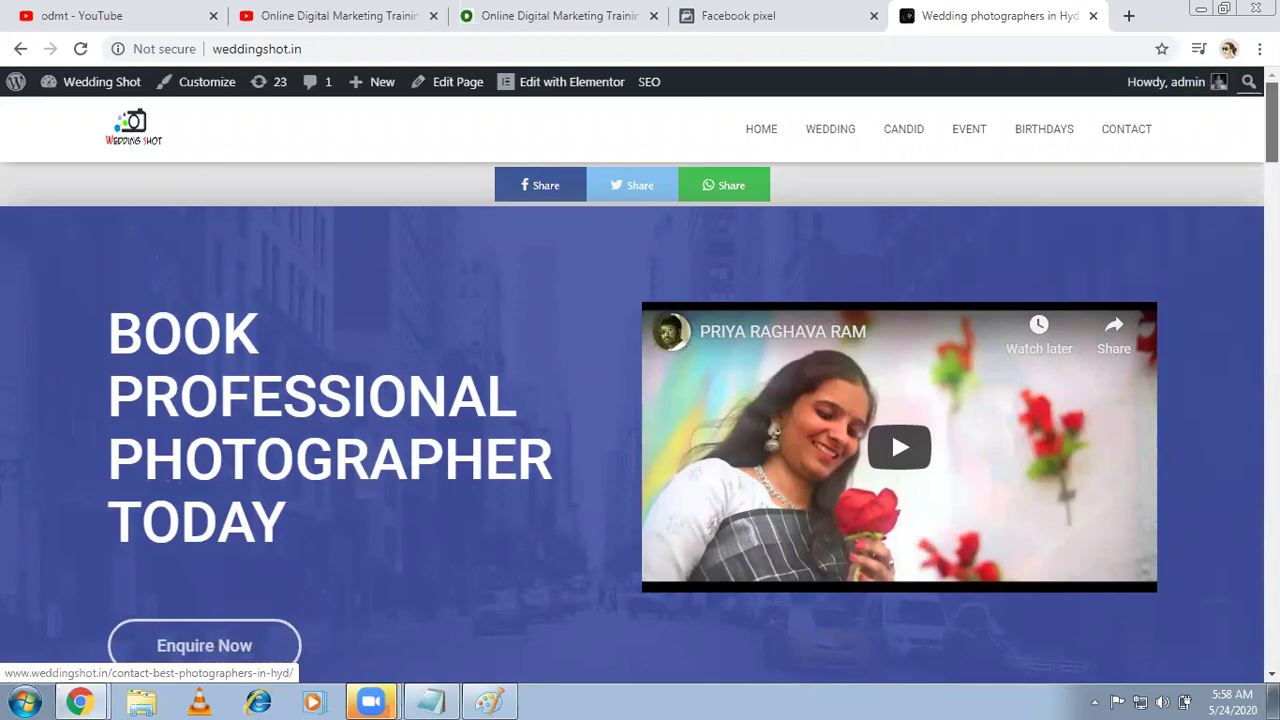
pyautogui.scroll(-15, 640, 420)
pyautogui.scroll(-10, 699, 431)
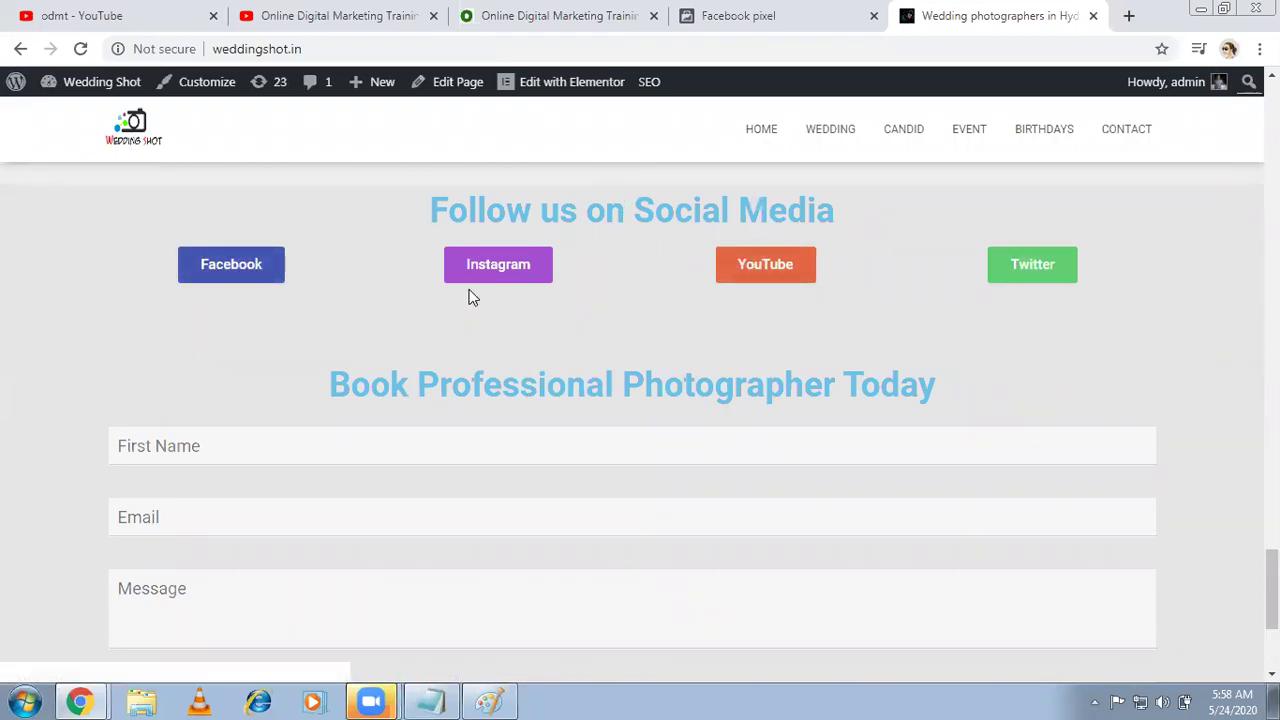
pyautogui.click(742, 12)
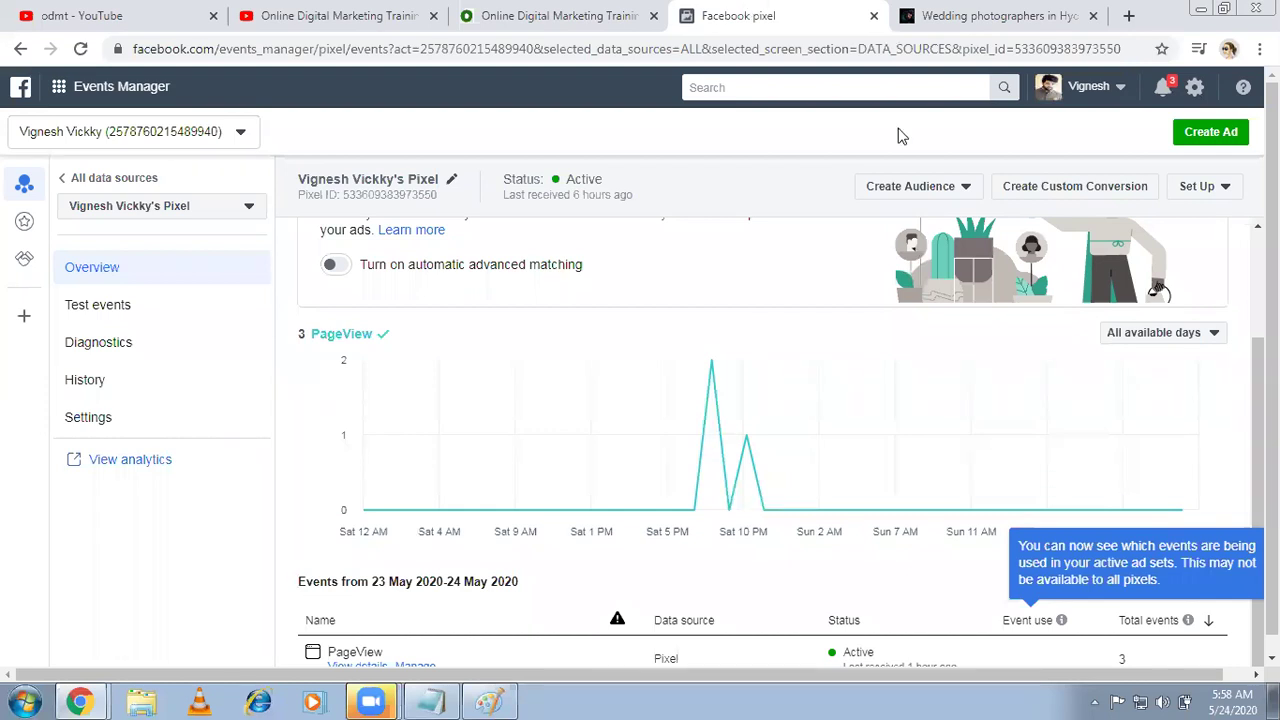
pyautogui.click(1228, 189)
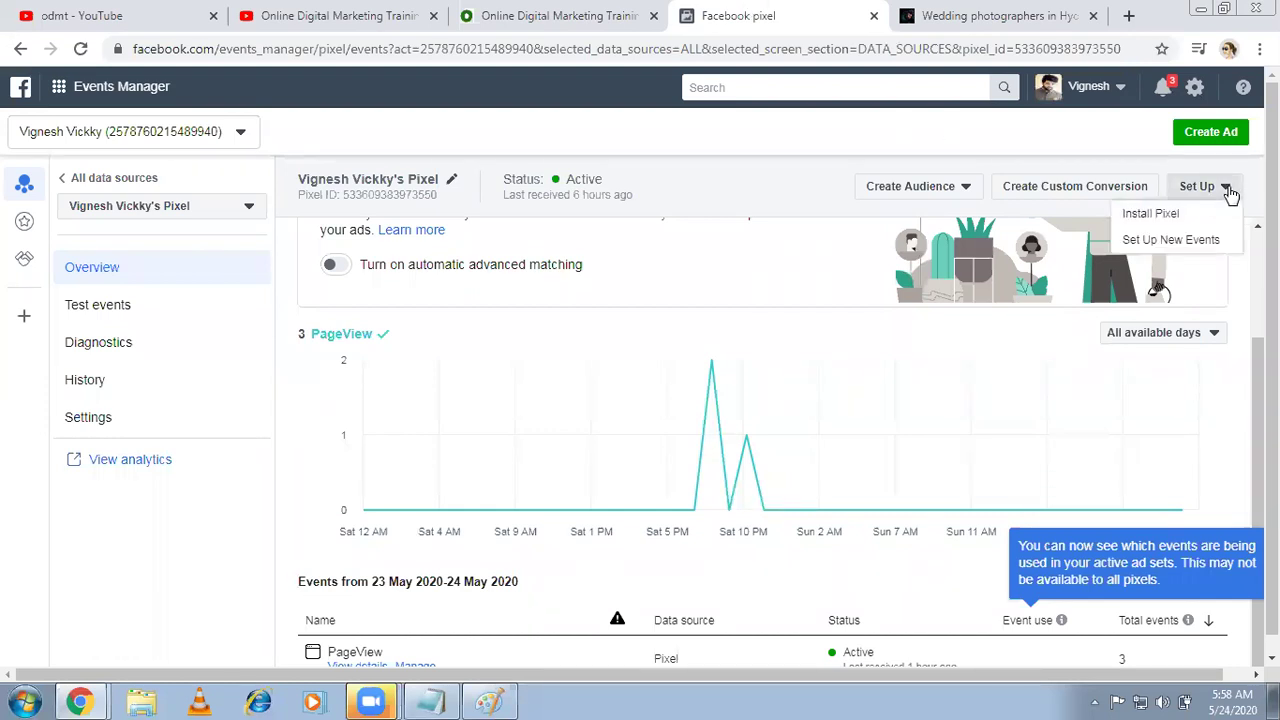
pyautogui.click(1186, 241)
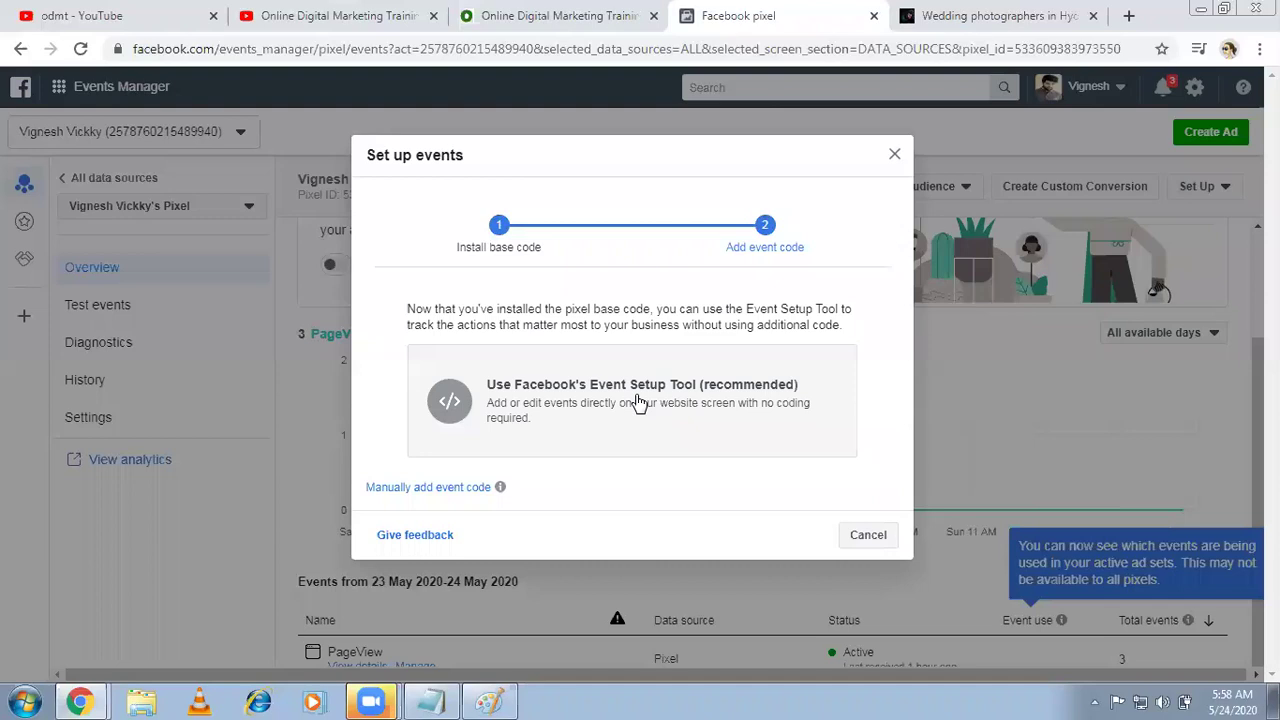
pyautogui.click(409, 490)
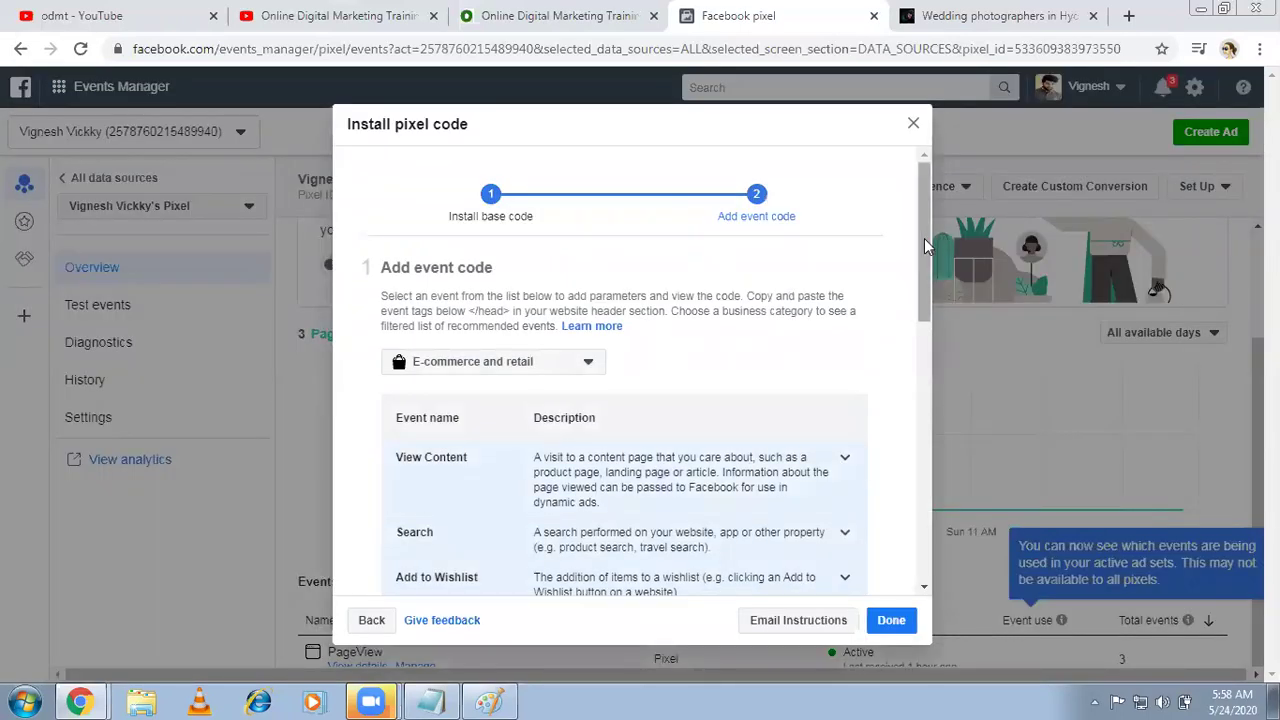
pyautogui.moveTo(926, 248); pyautogui.dragTo(925, 267)
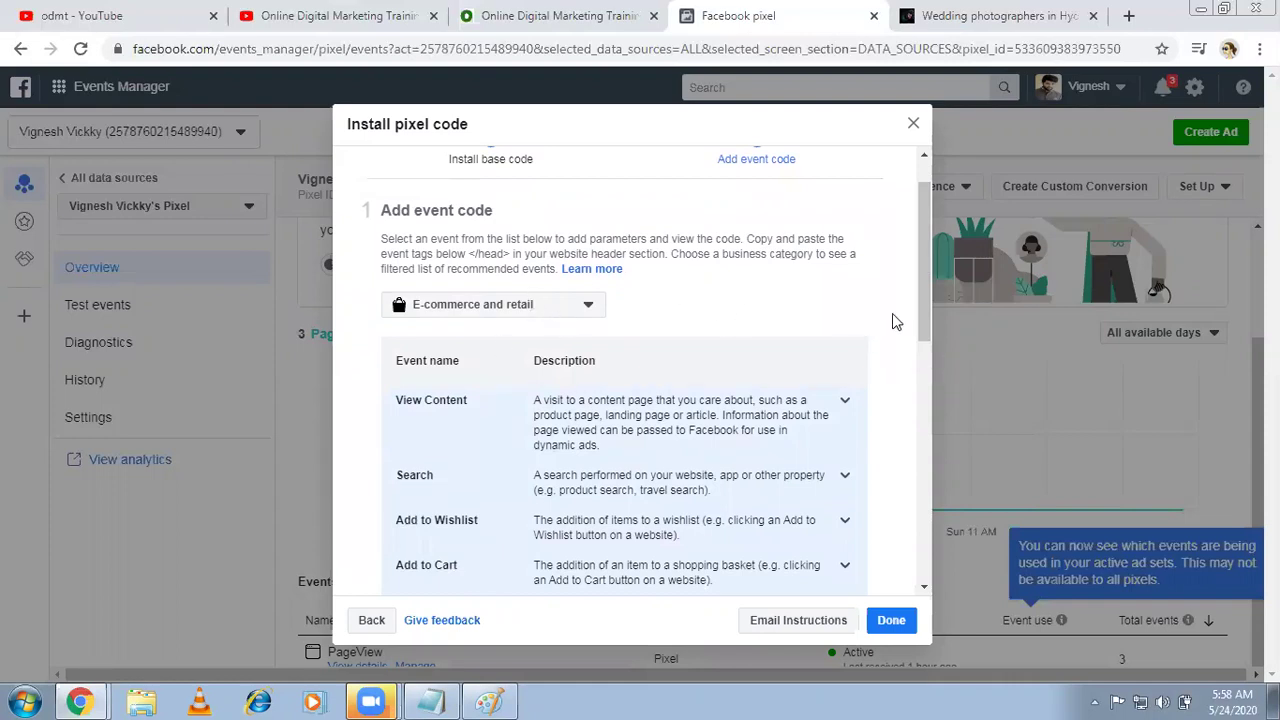
pyautogui.moveTo(924, 298); pyautogui.dragTo(911, 536)
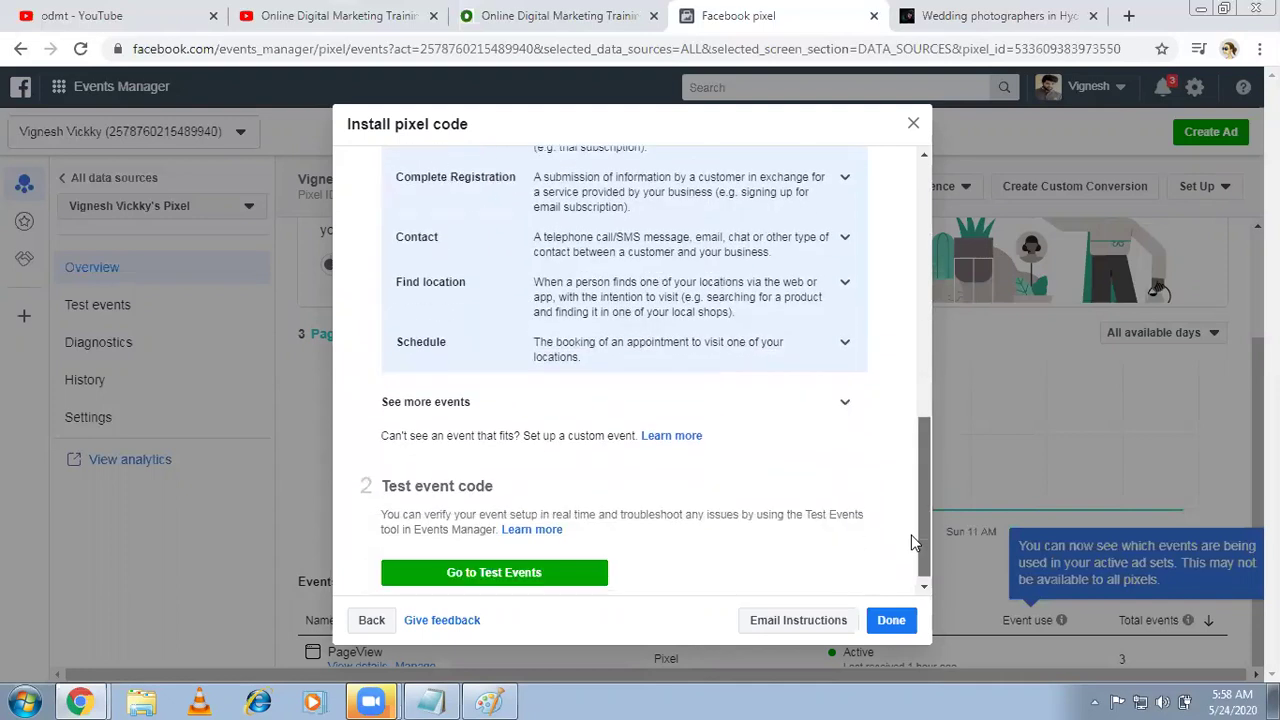
pyautogui.click(891, 621)
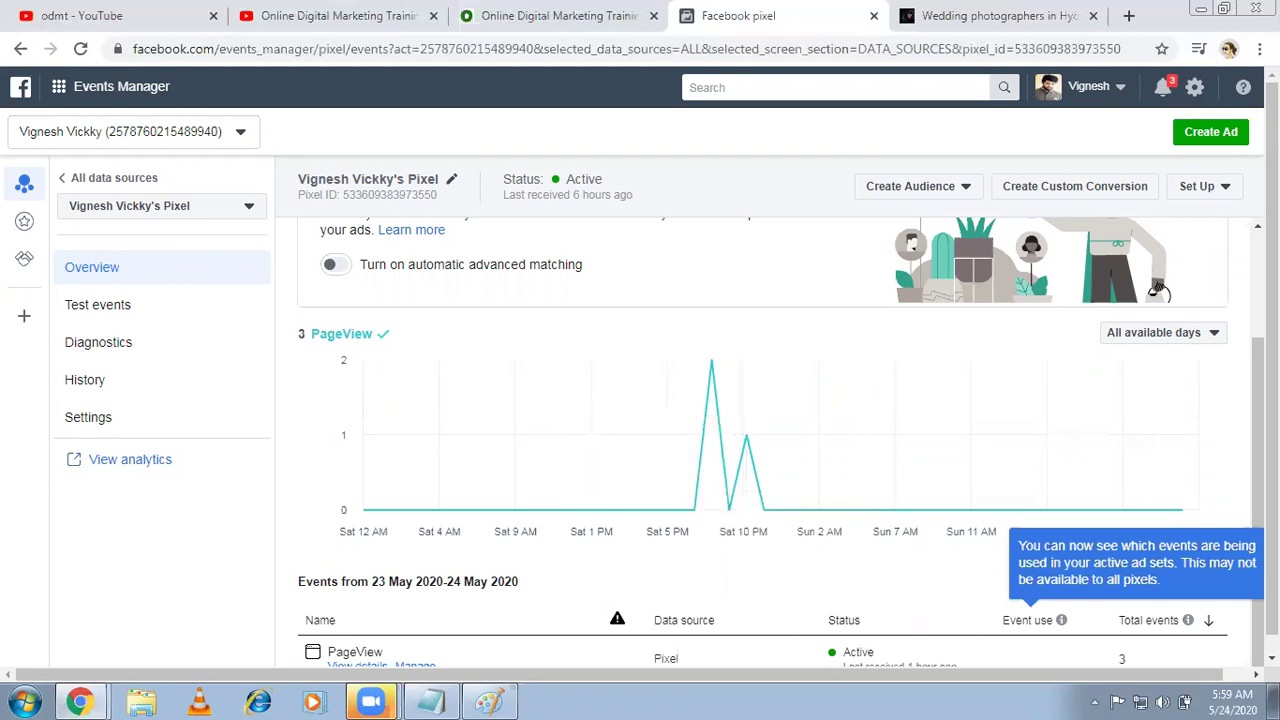
# Start setting up new pixel events using Facebook's no-code Event Setup Tool
pyautogui.click(1228, 188)
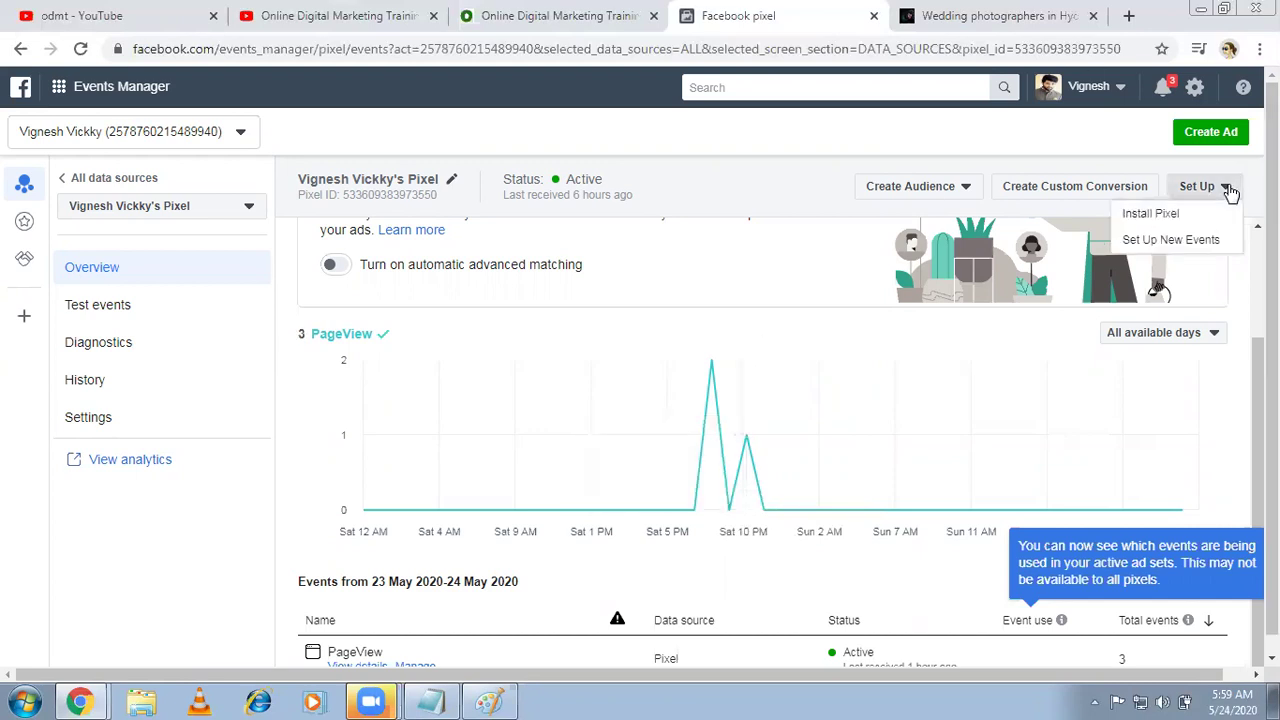
pyautogui.click(1175, 238)
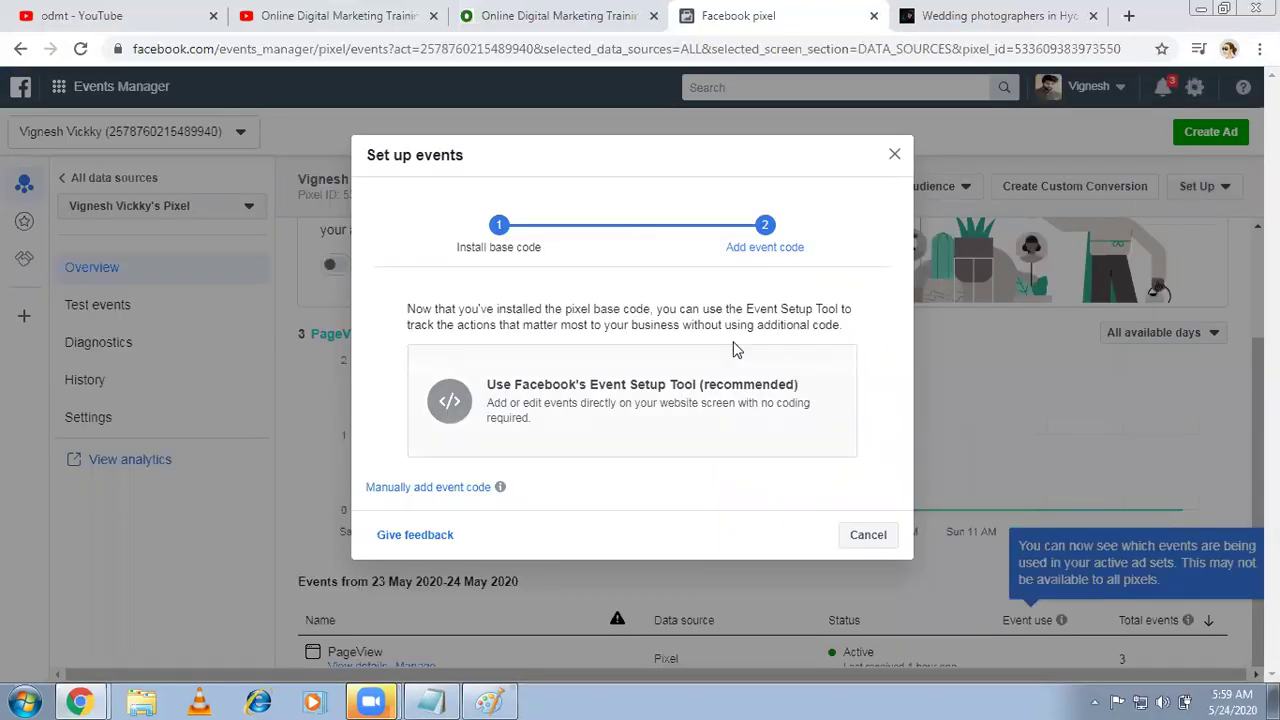
pyautogui.click(712, 393)
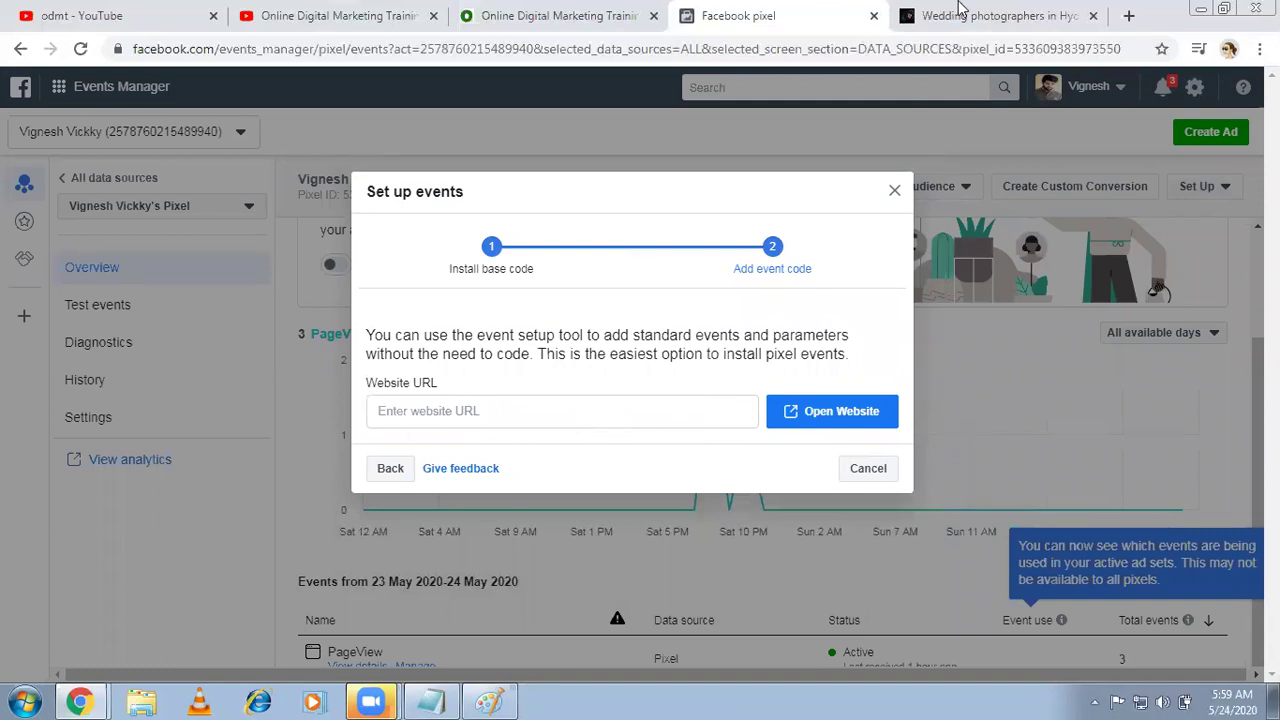
pyautogui.click(960, 13)
pyautogui.click(457, 57)
pyautogui.hotkey('ctrl', 'c')
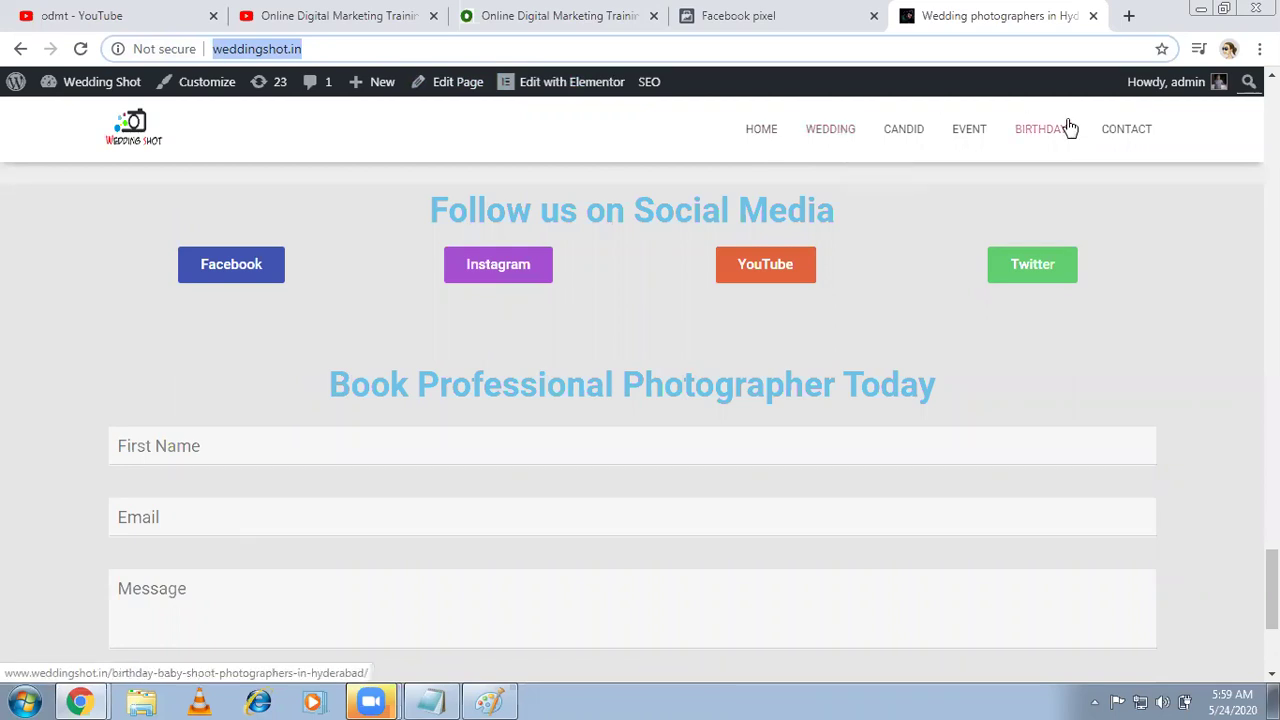
pyautogui.click(812, 10)
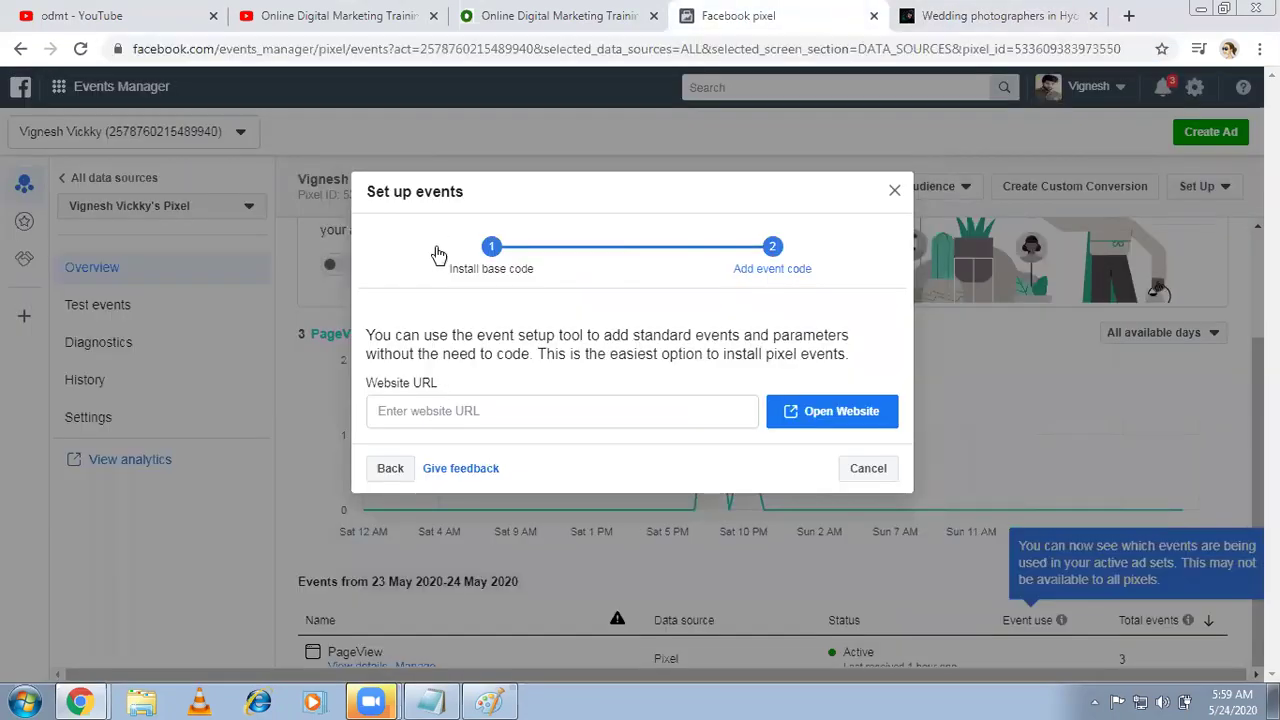
pyautogui.click(453, 409)
pyautogui.hotkey('ctrl', 'v')
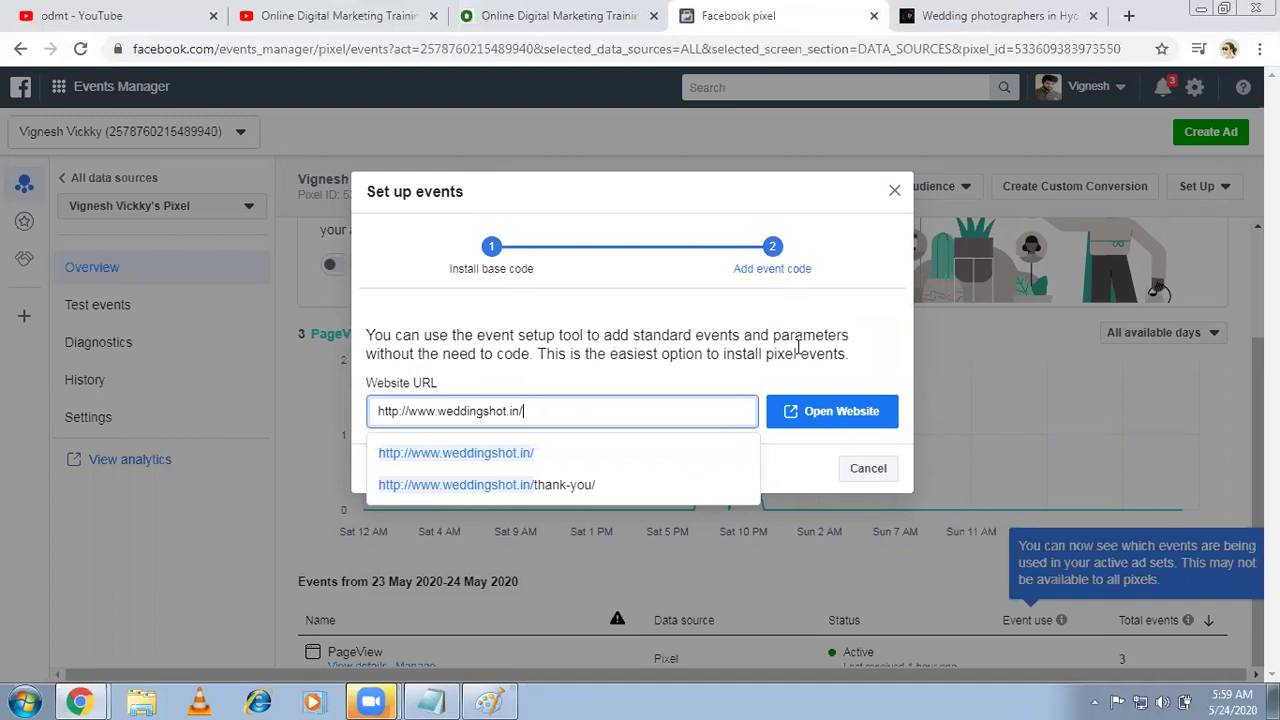
pyautogui.click(832, 412)
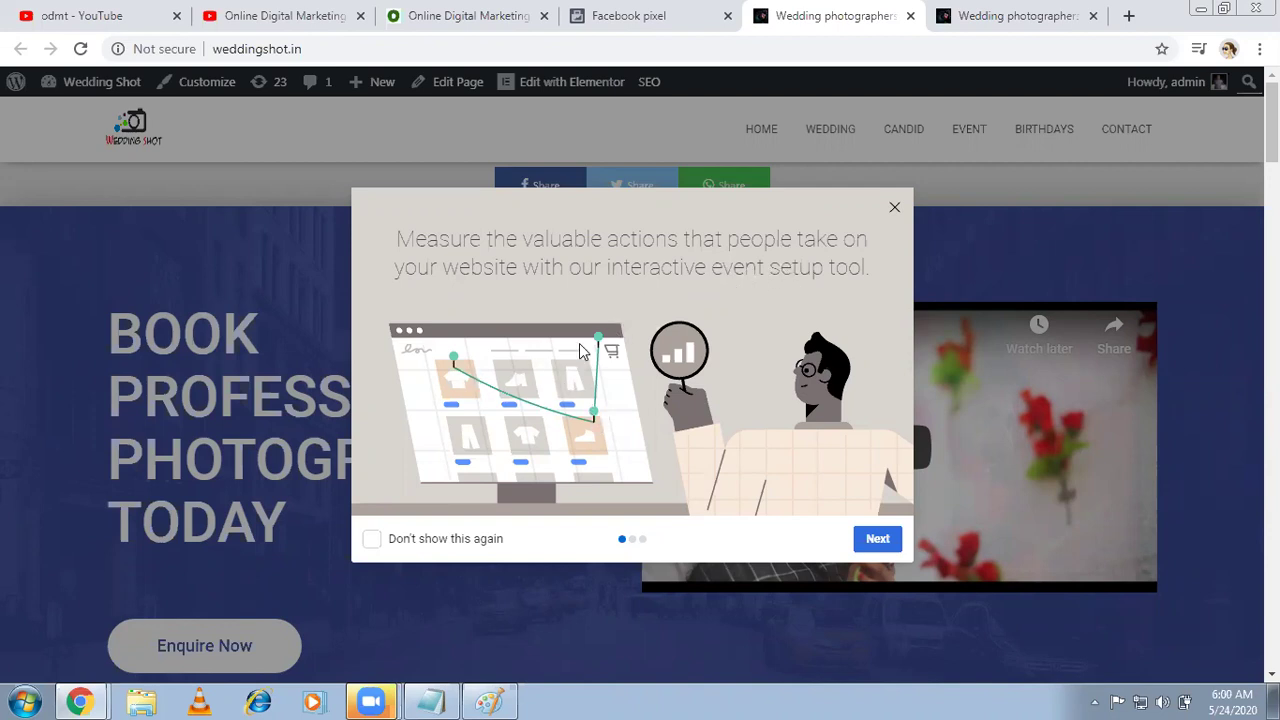
# Go through the Event Setup Tool's introduction screens to start using it
pyautogui.click(876, 540)
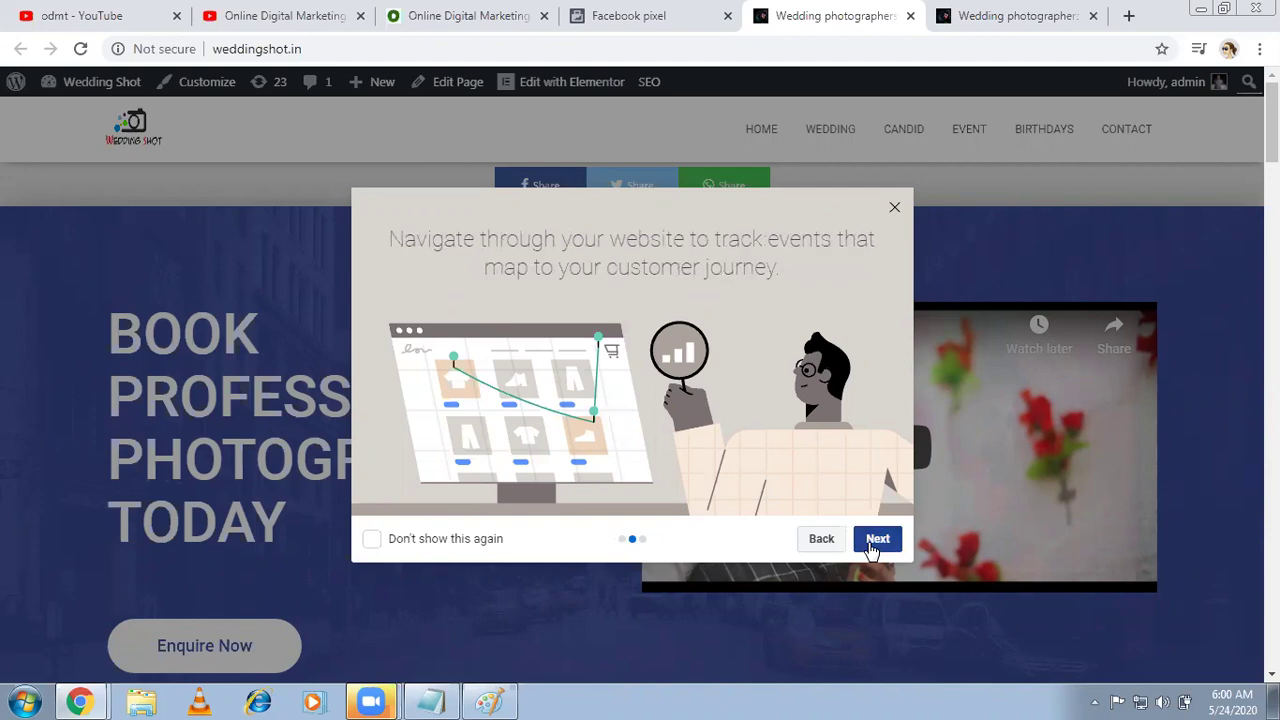
pyautogui.click(873, 542)
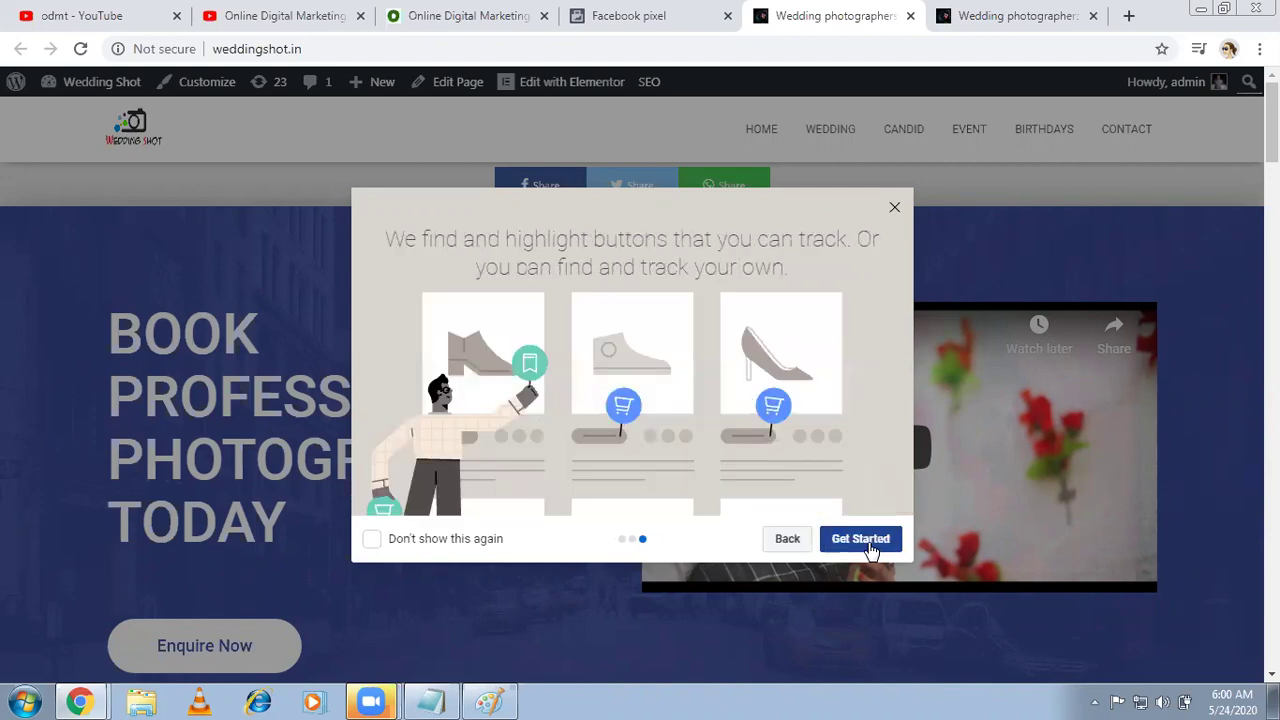
pyautogui.click(870, 542)
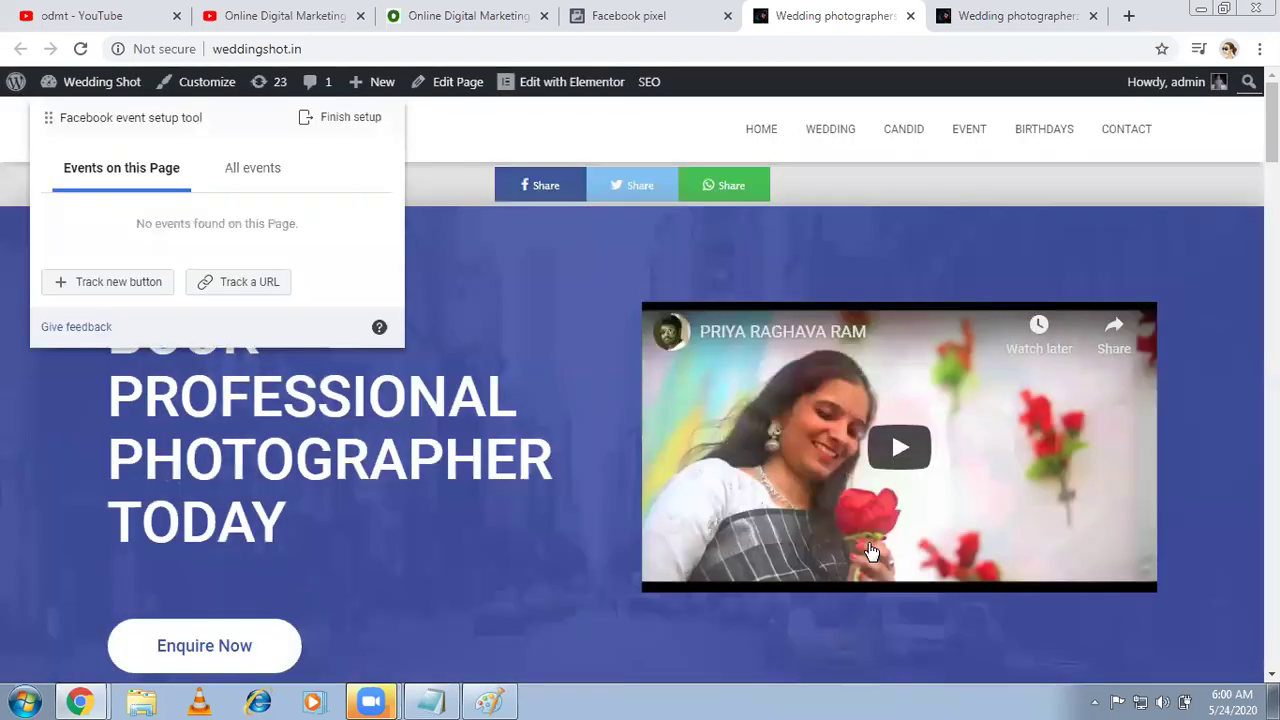
pyautogui.click(237, 283)
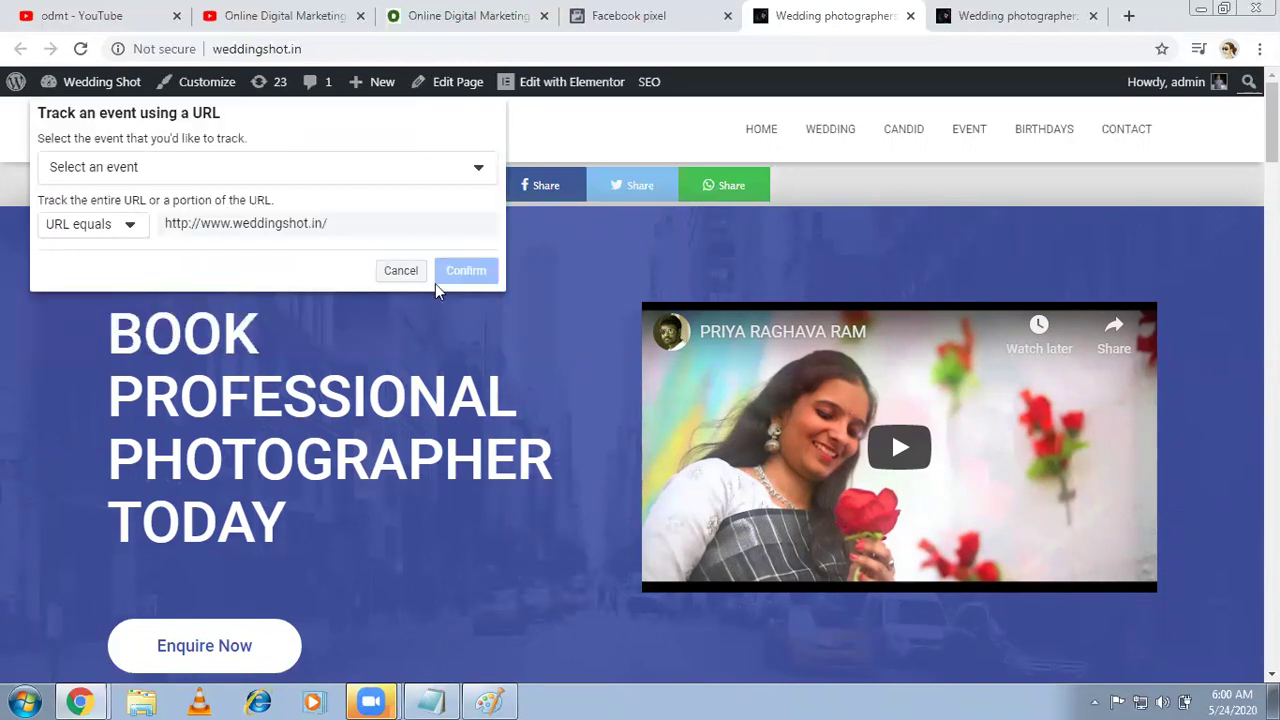
pyautogui.click(479, 169)
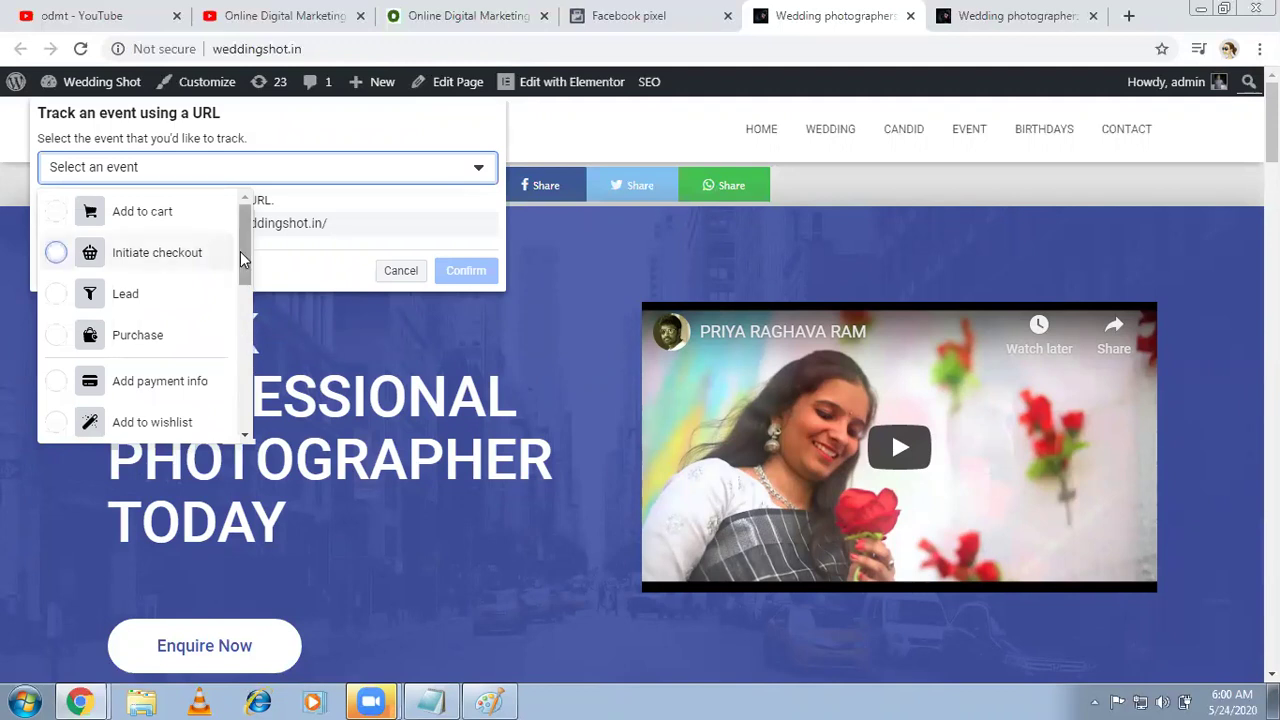
pyautogui.moveTo(240, 251); pyautogui.dragTo(240, 408)
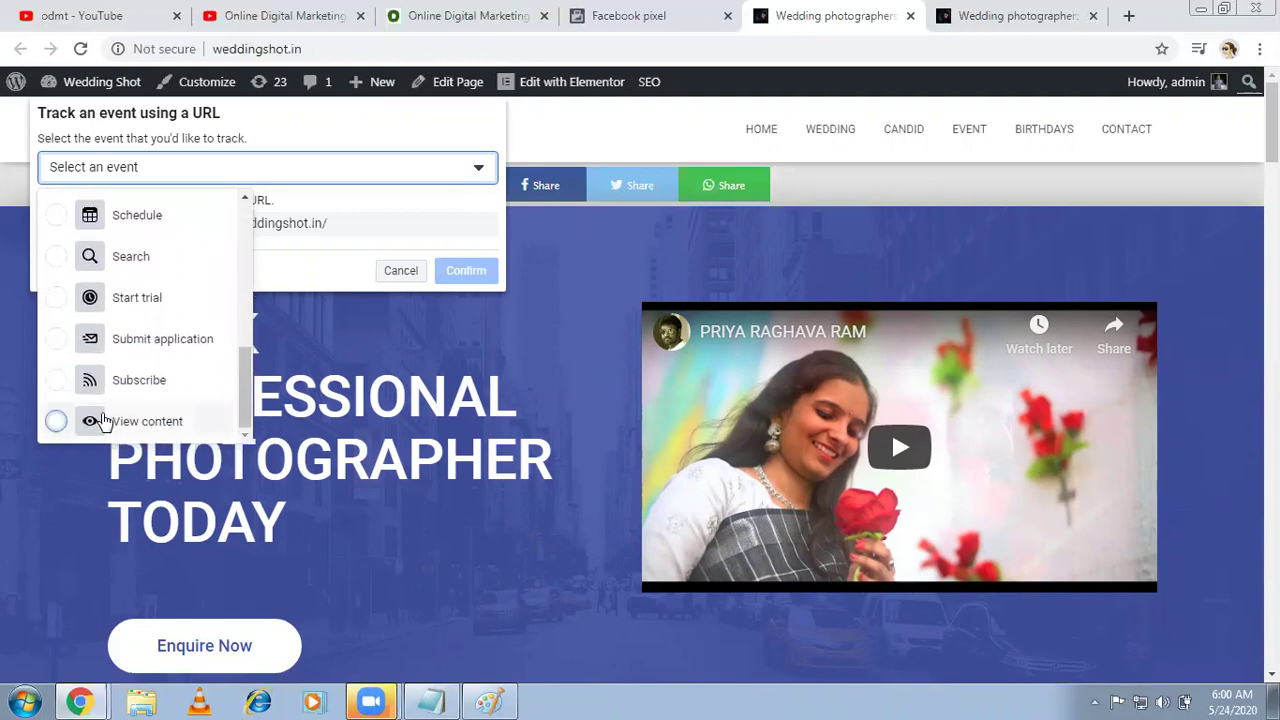
pyautogui.click(55, 421)
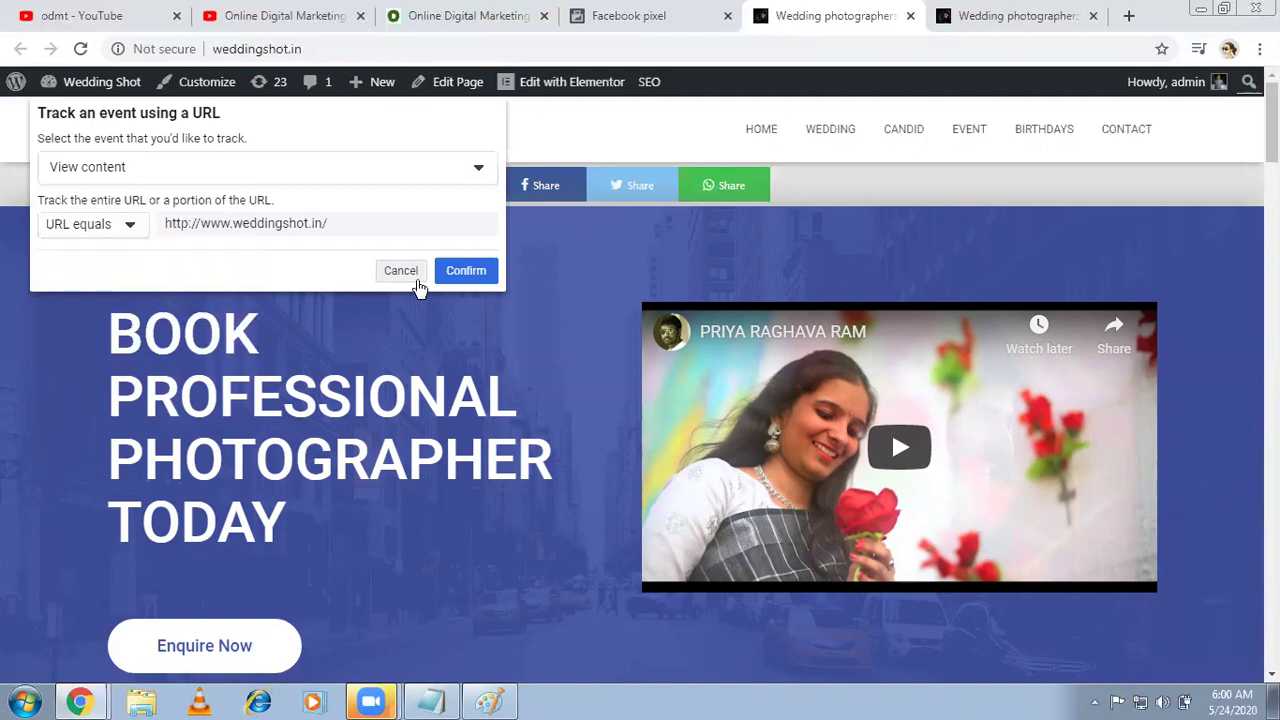
pyautogui.click(456, 276)
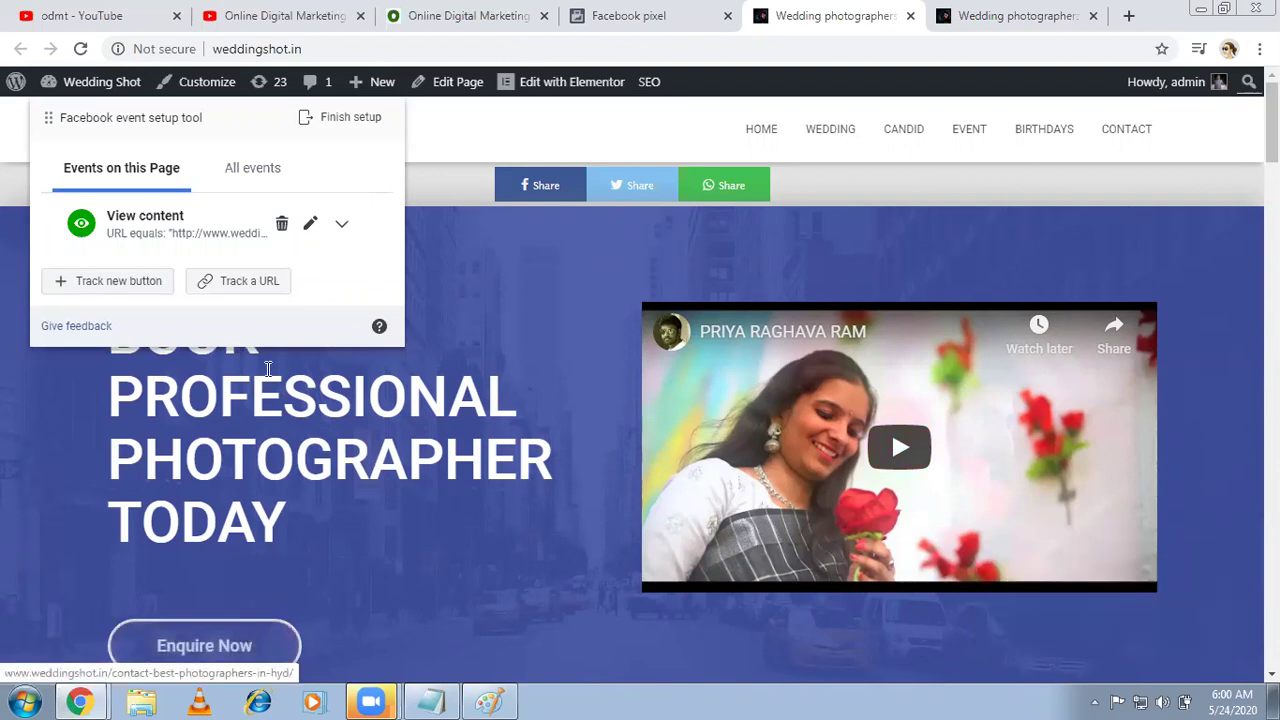
# Track the Enquire Now button as a View content event and confirm it
pyautogui.click(117, 284)
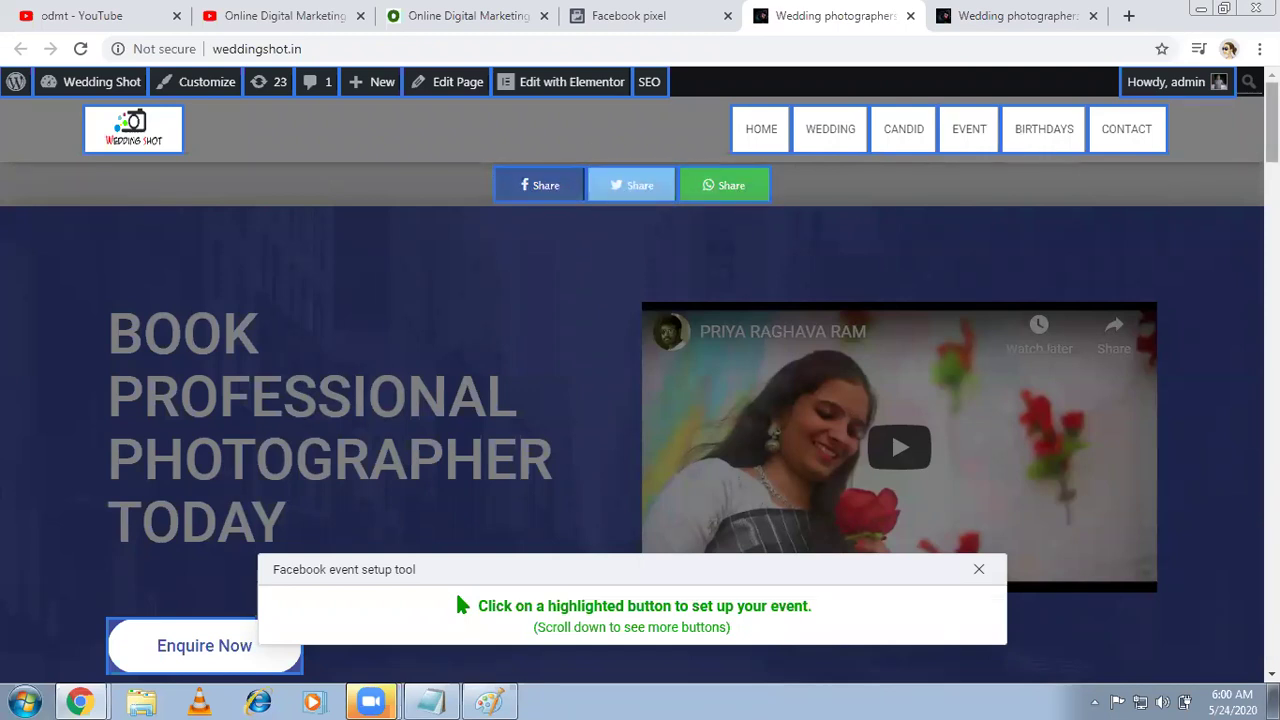
pyautogui.scroll(-3, 640, 420)
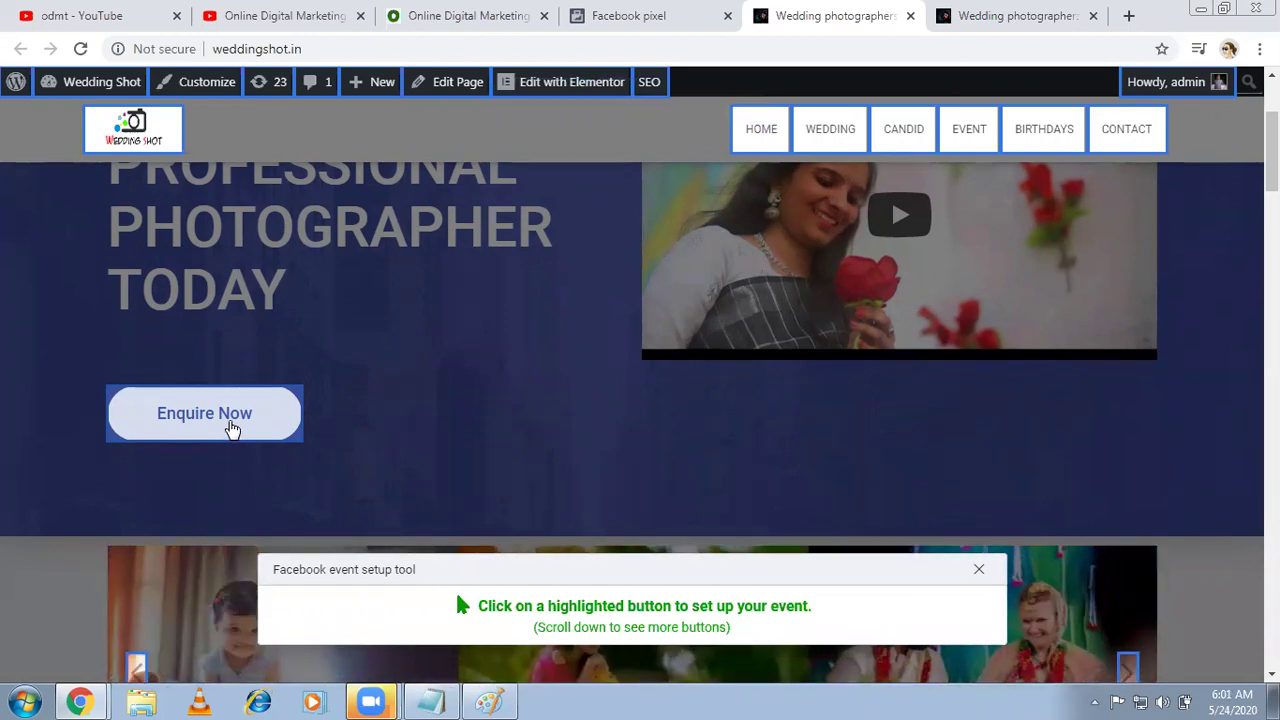
pyautogui.click(231, 428)
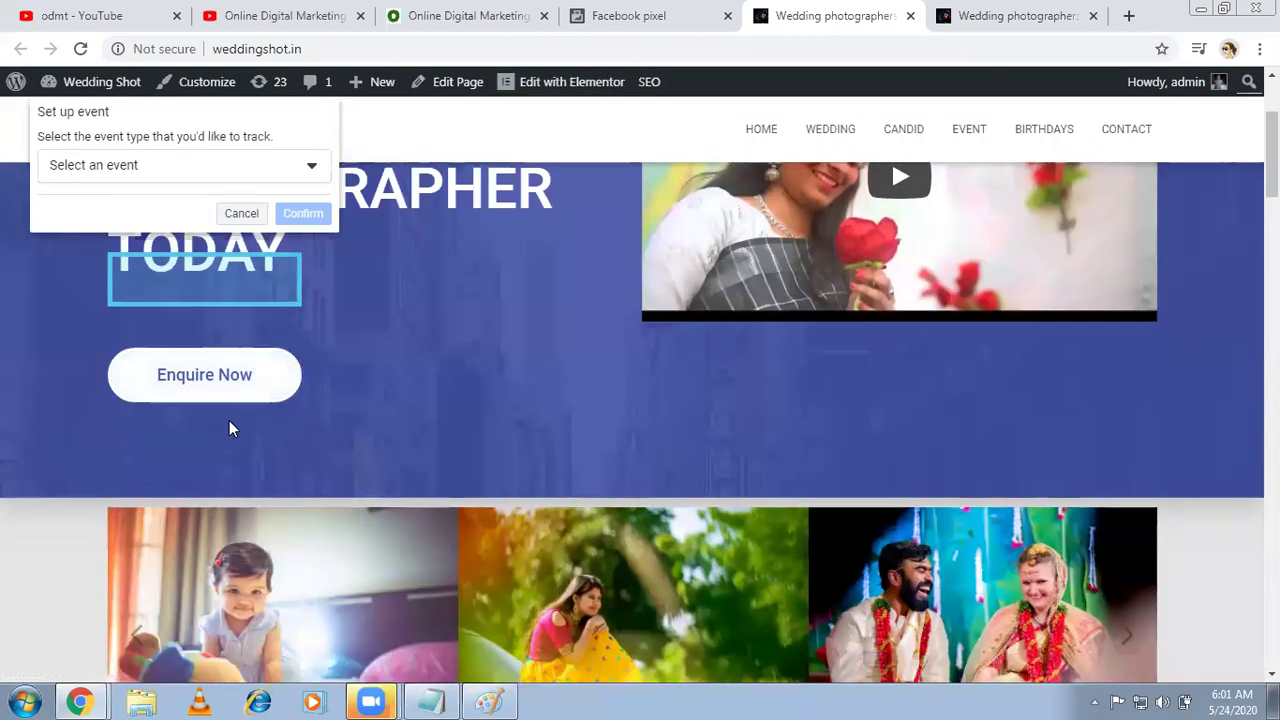
pyautogui.click(311, 172)
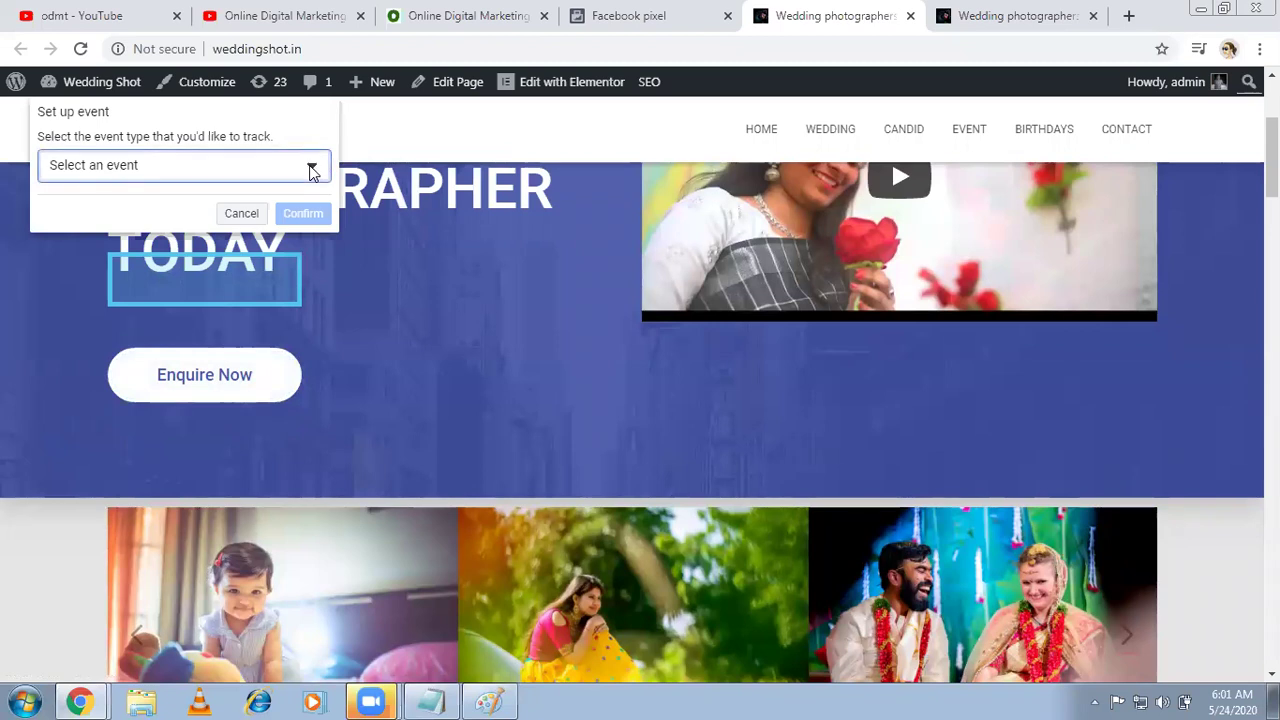
pyautogui.click(311, 172)
pyautogui.moveTo(247, 219); pyautogui.dragTo(234, 373)
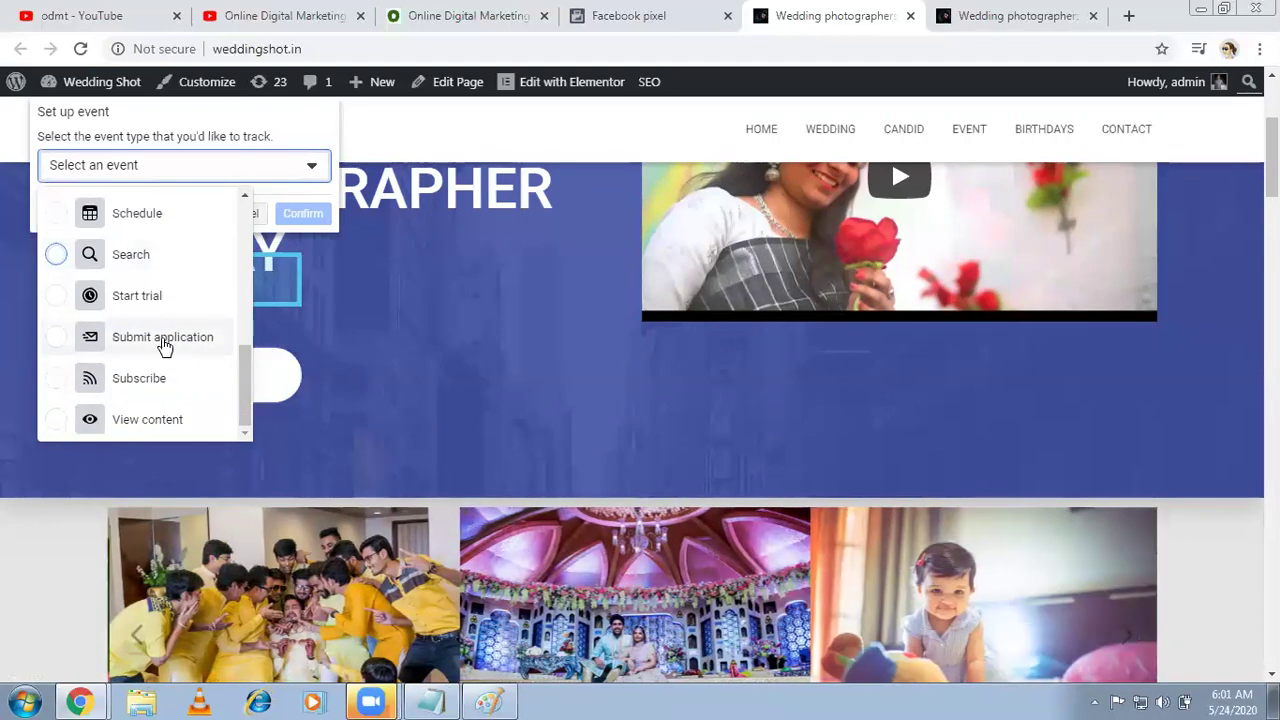
pyautogui.click(57, 420)
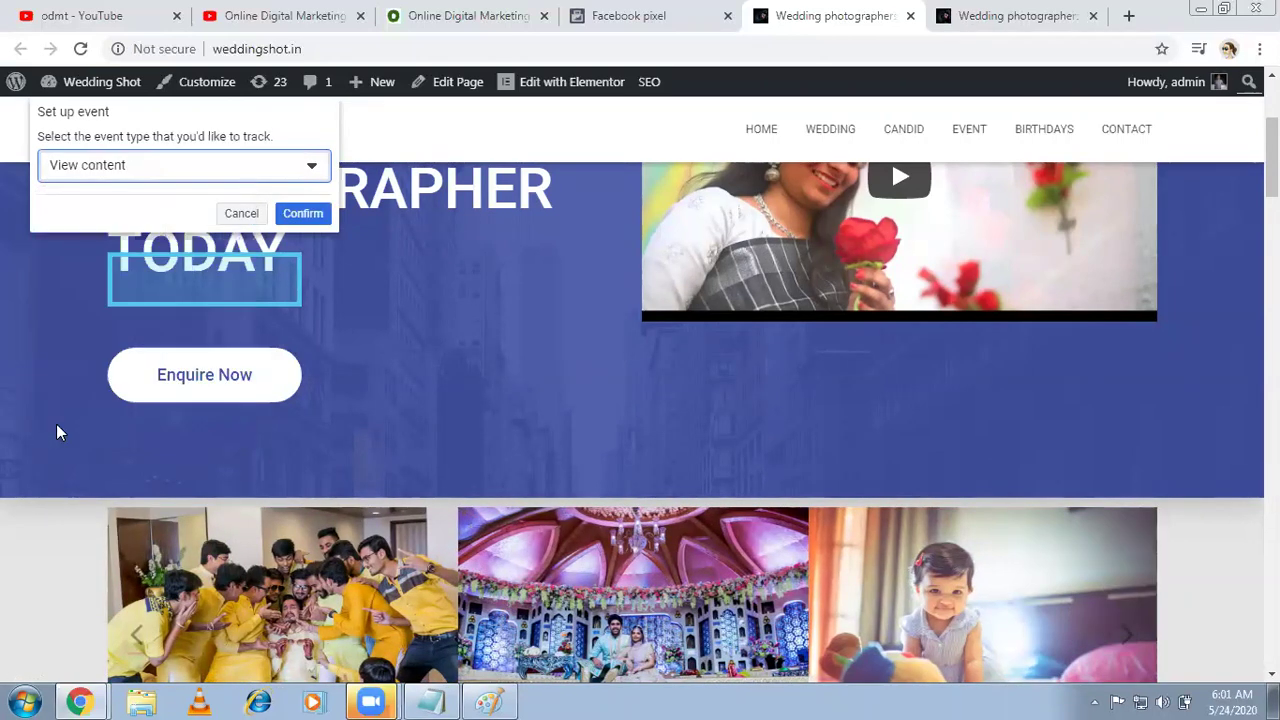
pyautogui.click(300, 212)
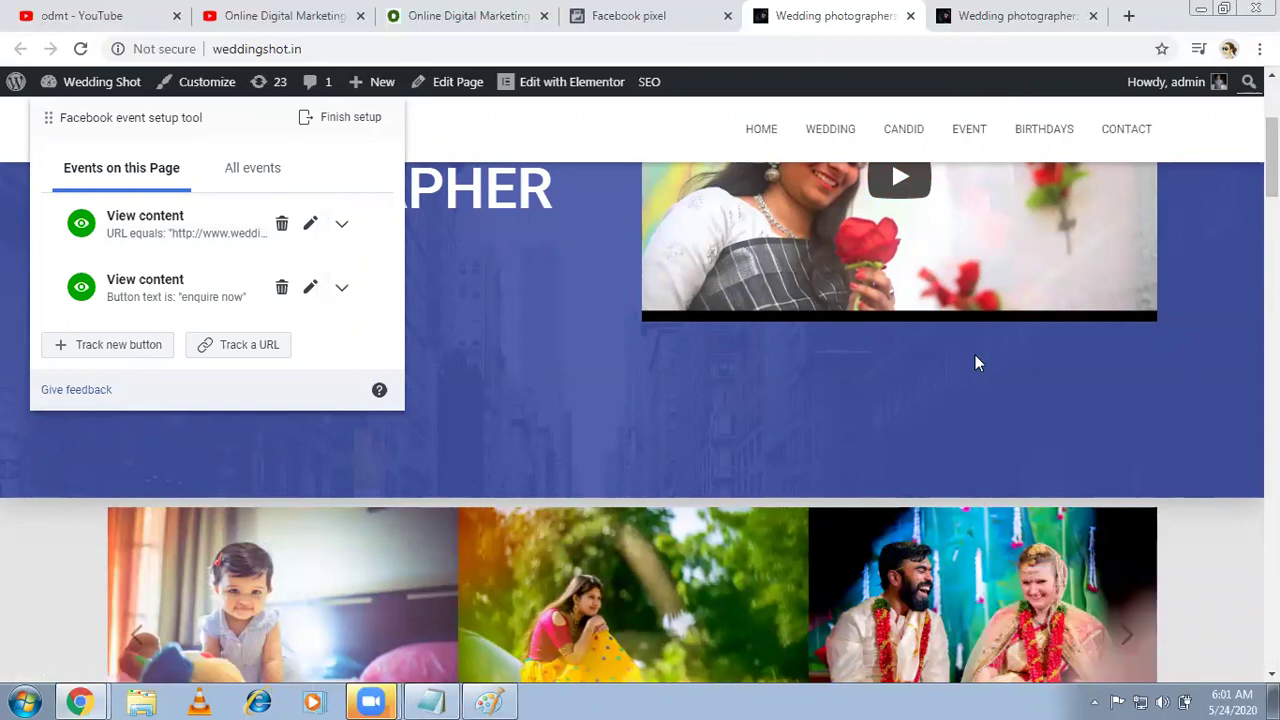
# Follow Enquire Now to the Contact page and try submitting the empty contact form
pyautogui.scroll(2, 975, 355)
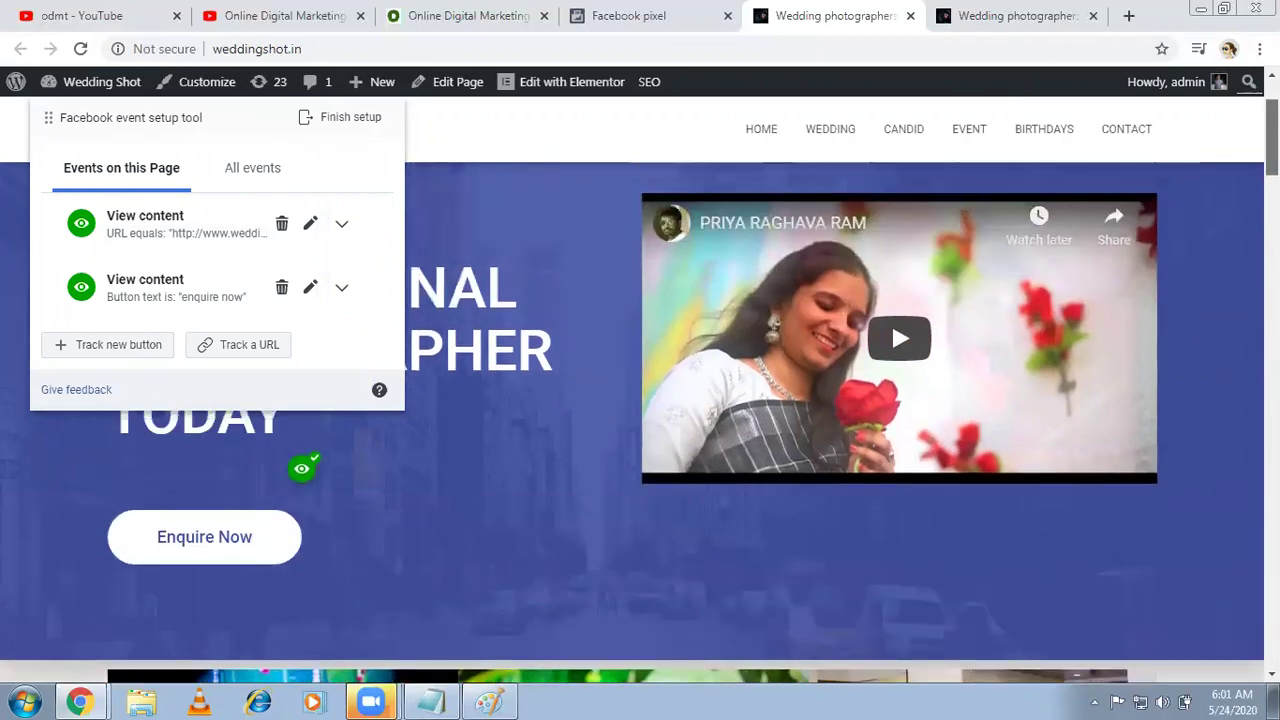
pyautogui.click(213, 556)
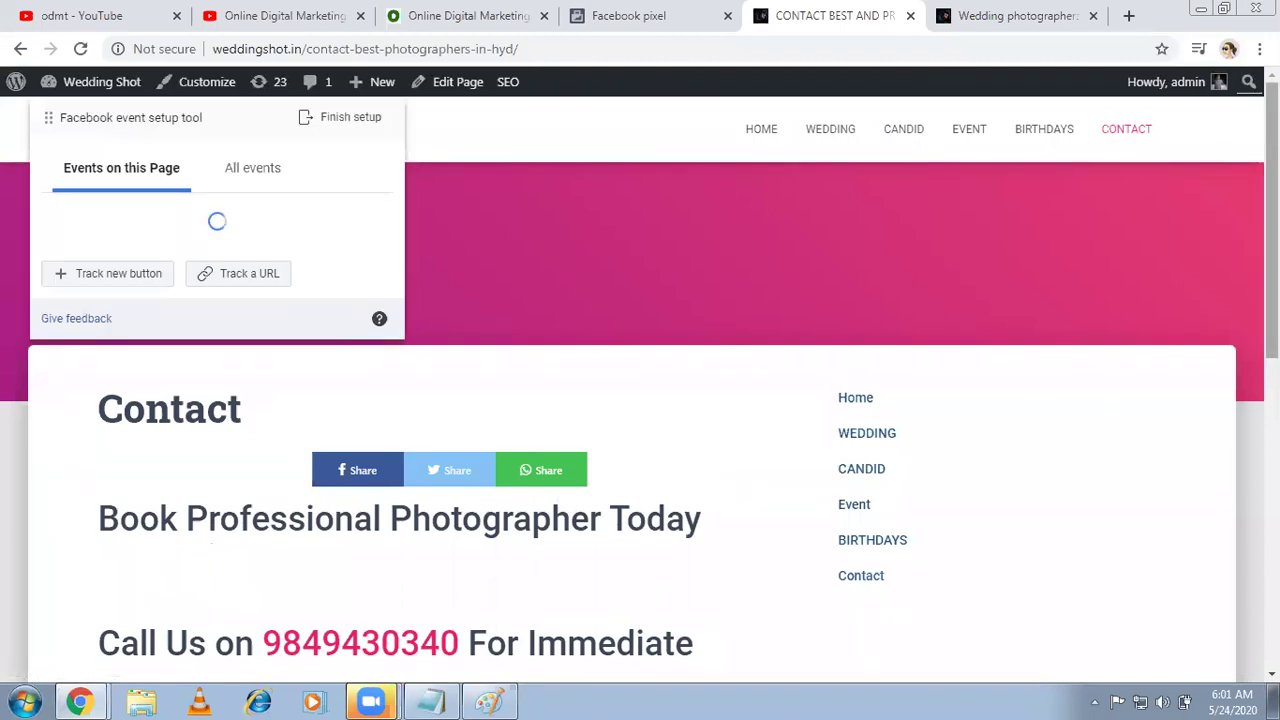
pyautogui.scroll(-5, 640, 426)
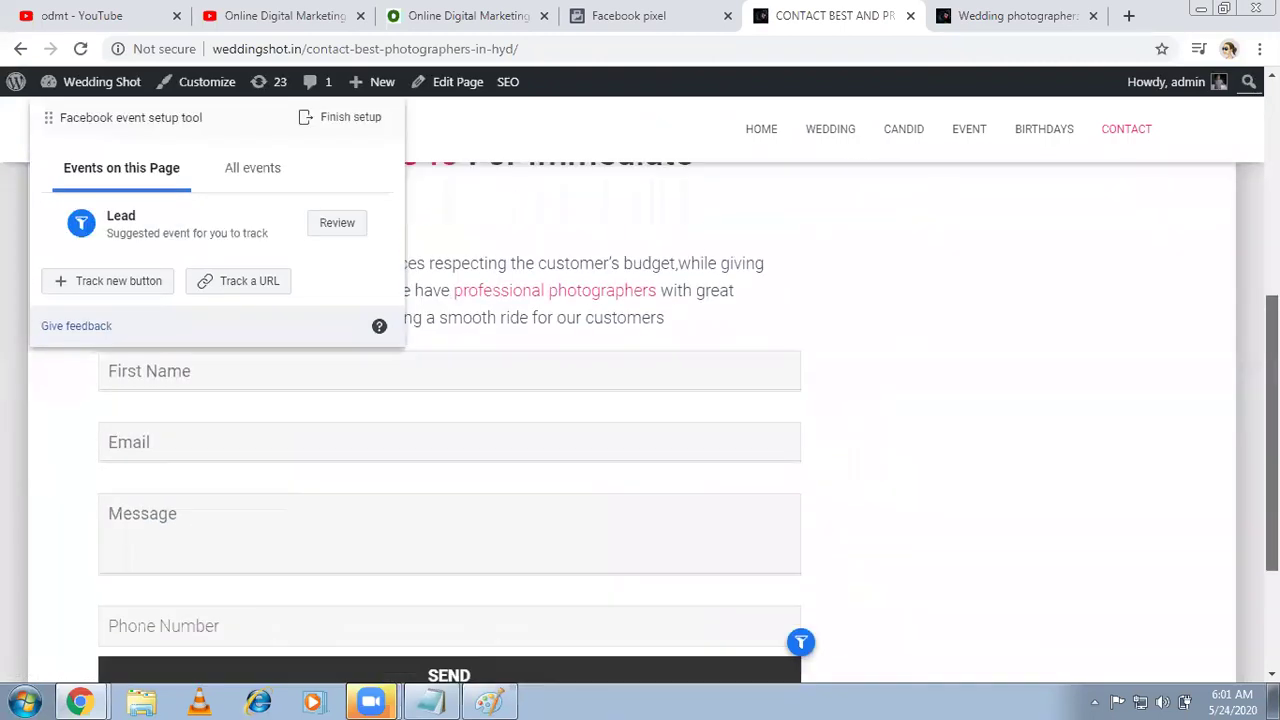
pyautogui.scroll(-1, 640, 420)
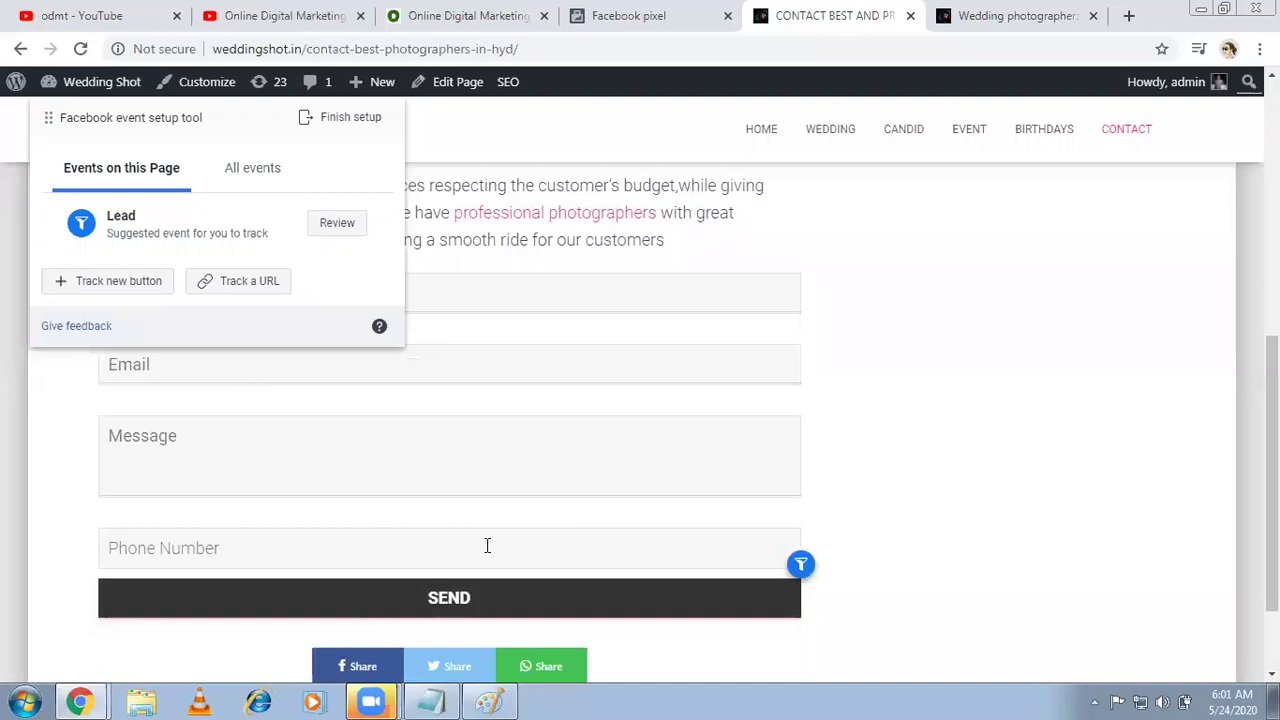
pyautogui.click(457, 600)
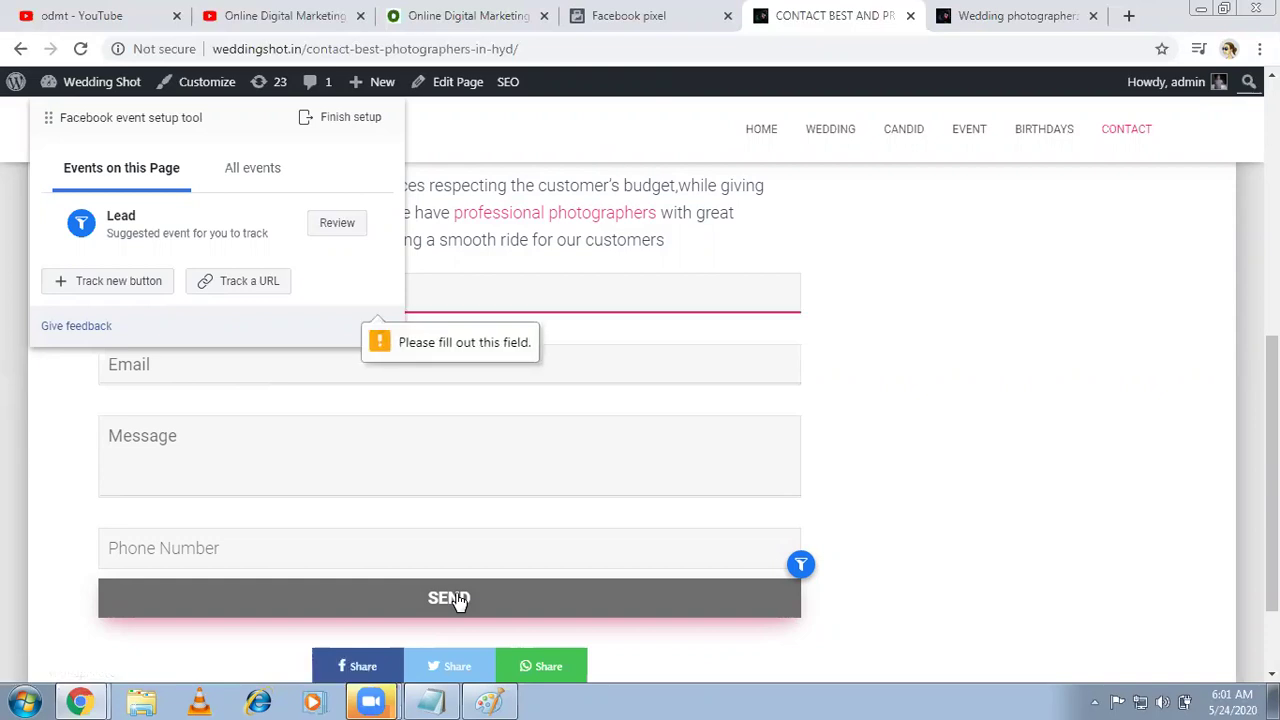
# Track the contact form's SEND button as a Lead event and confirm it
pyautogui.click(137, 282)
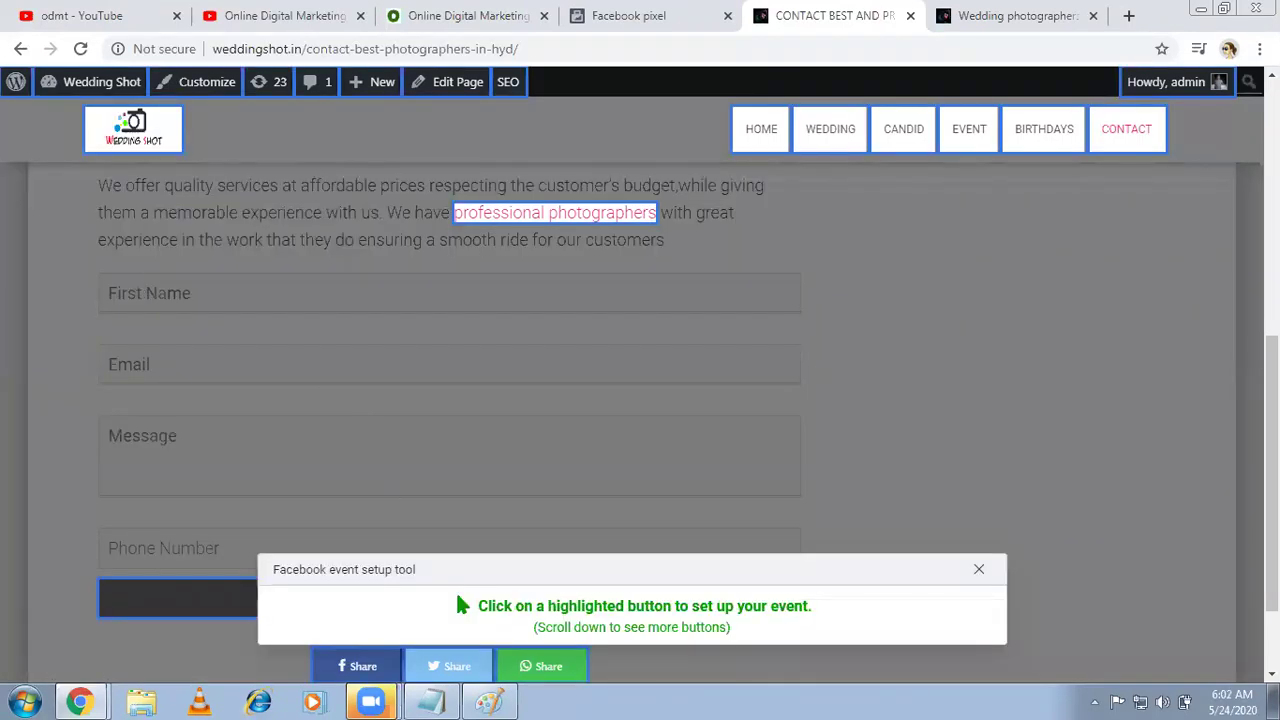
pyautogui.scroll(-1, 814, 429)
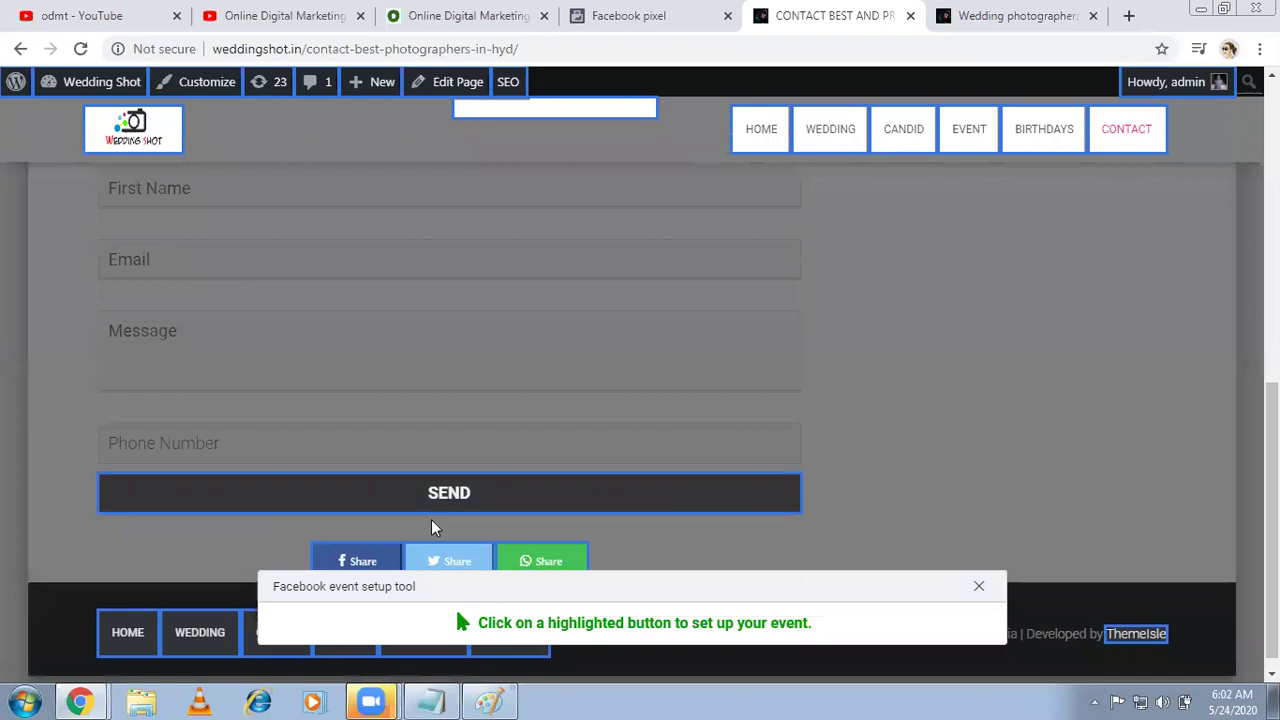
pyautogui.click(443, 495)
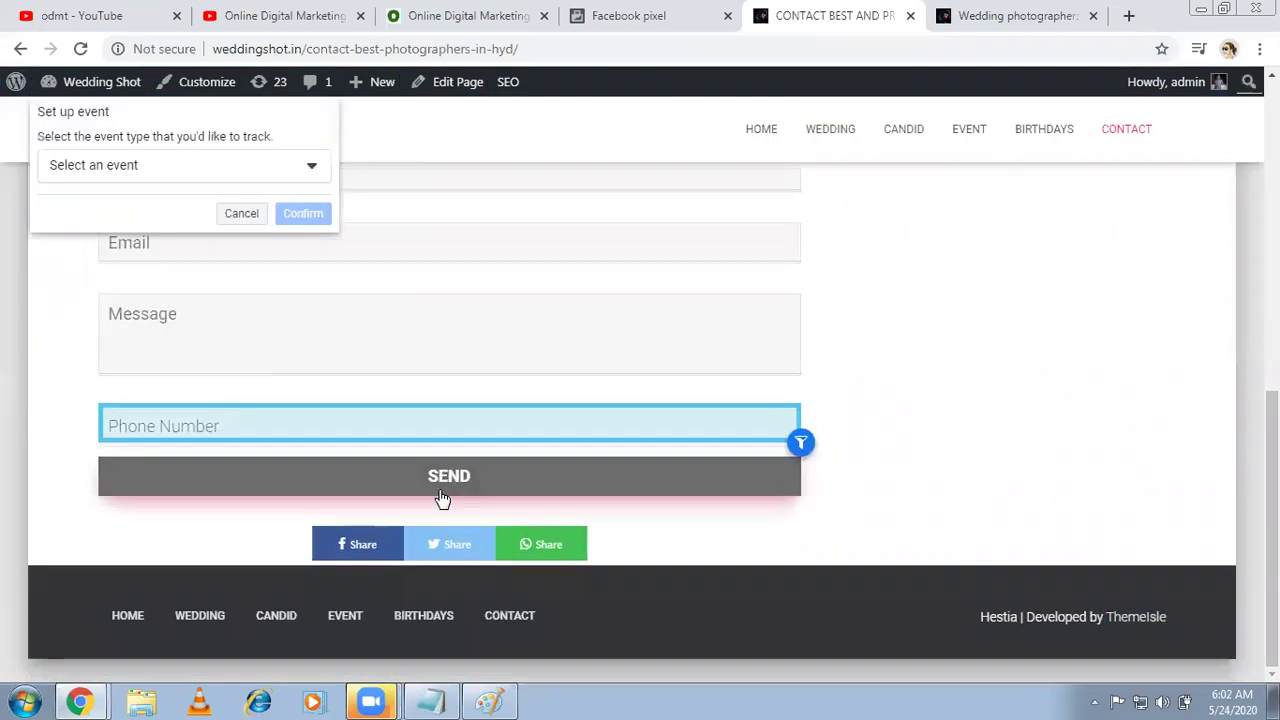
pyautogui.click(316, 165)
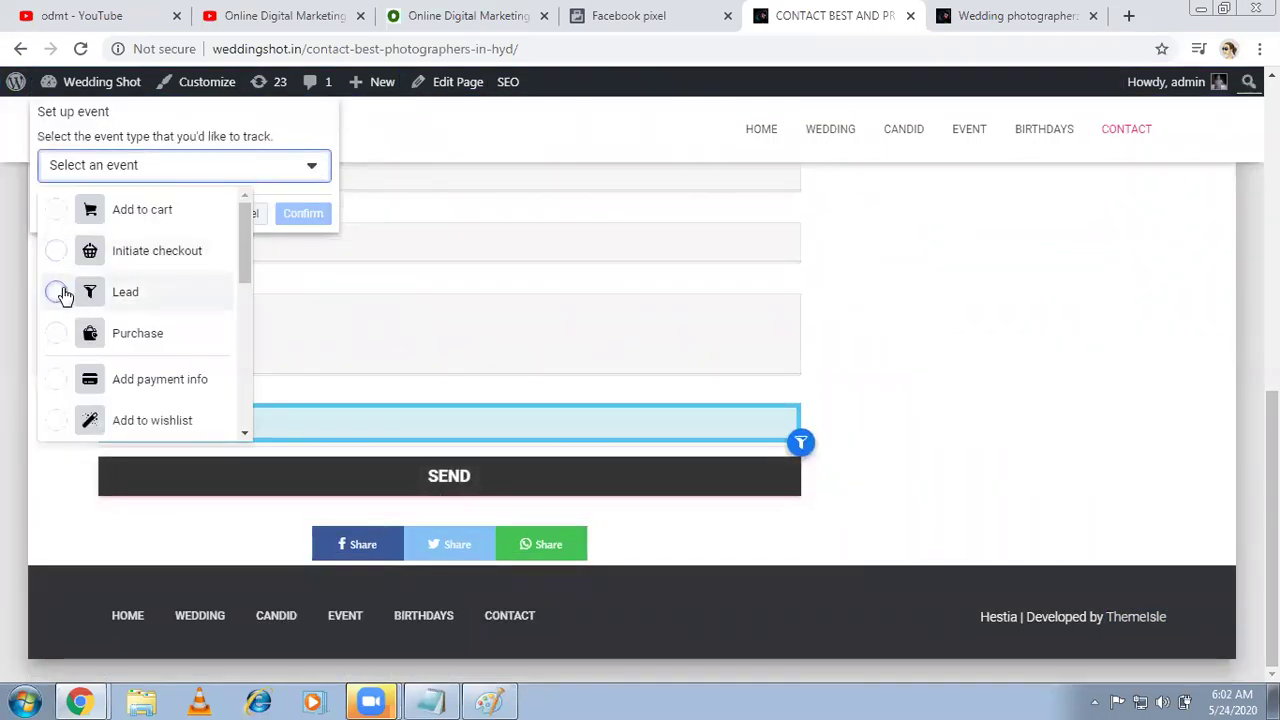
pyautogui.click(62, 291)
pyautogui.click(300, 211)
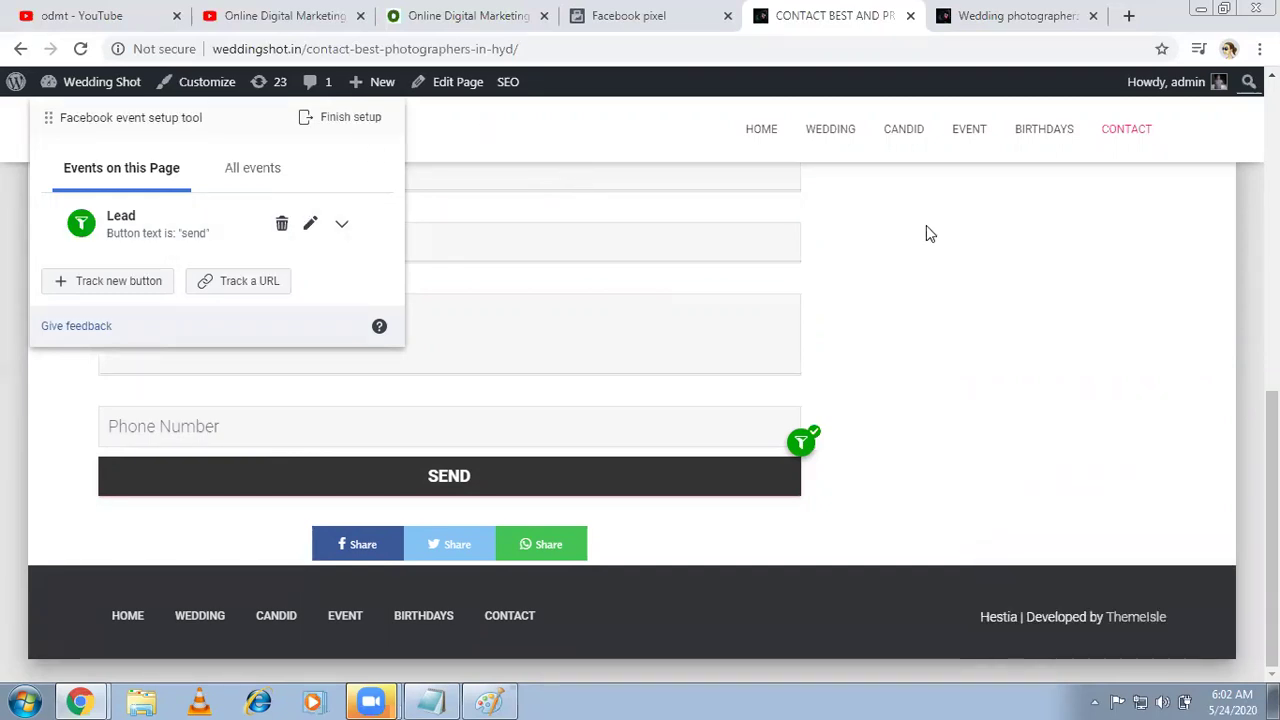
pyautogui.click(489, 701)
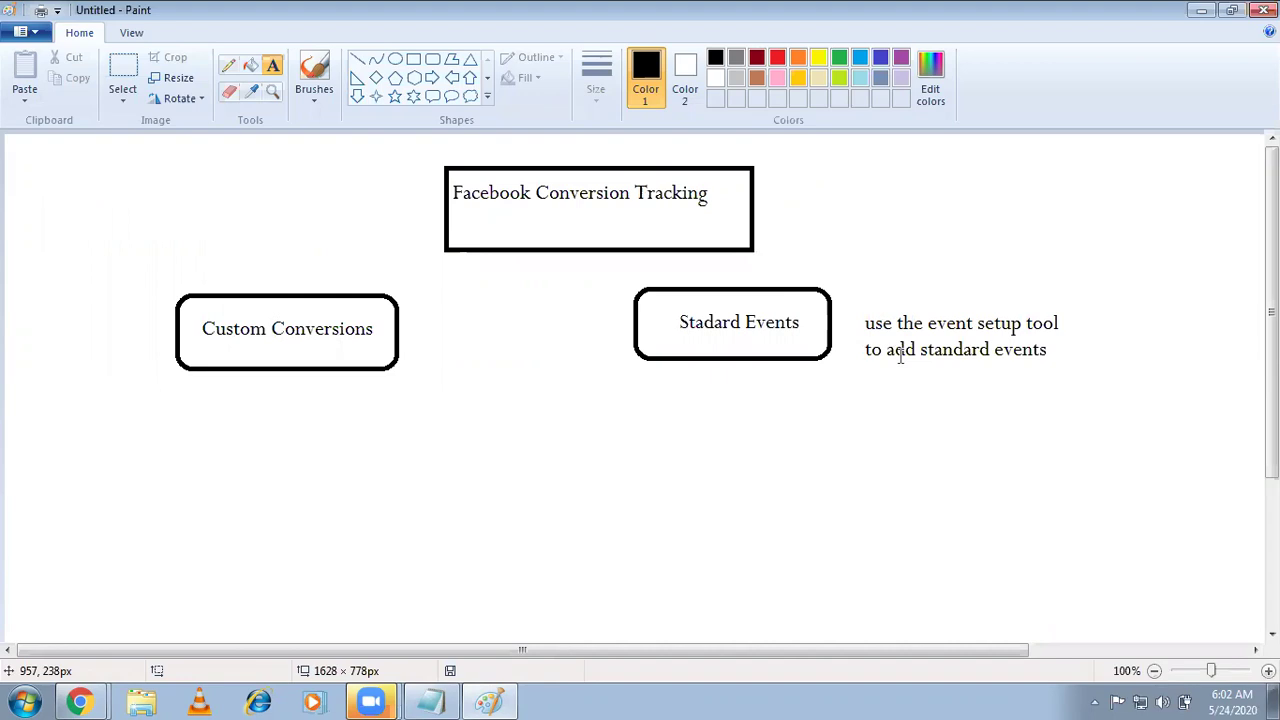
pyautogui.click(1201, 10)
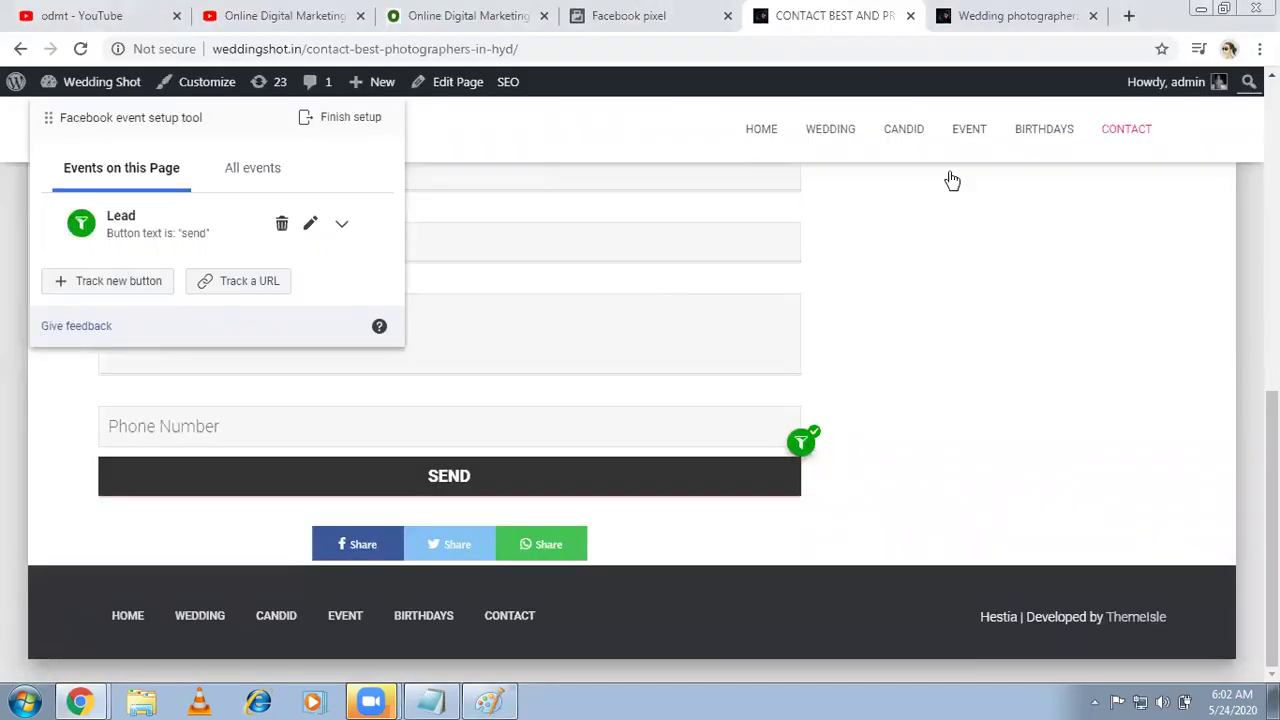
pyautogui.click(650, 10)
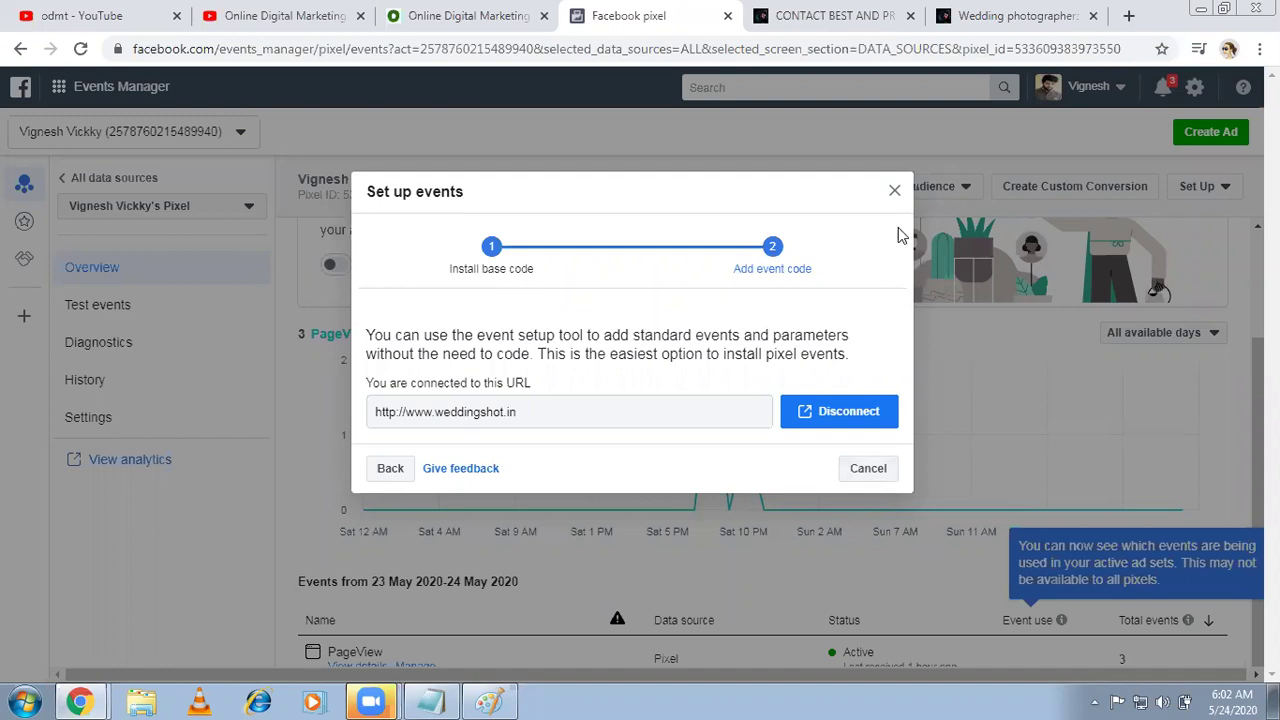
pyautogui.click(835, 15)
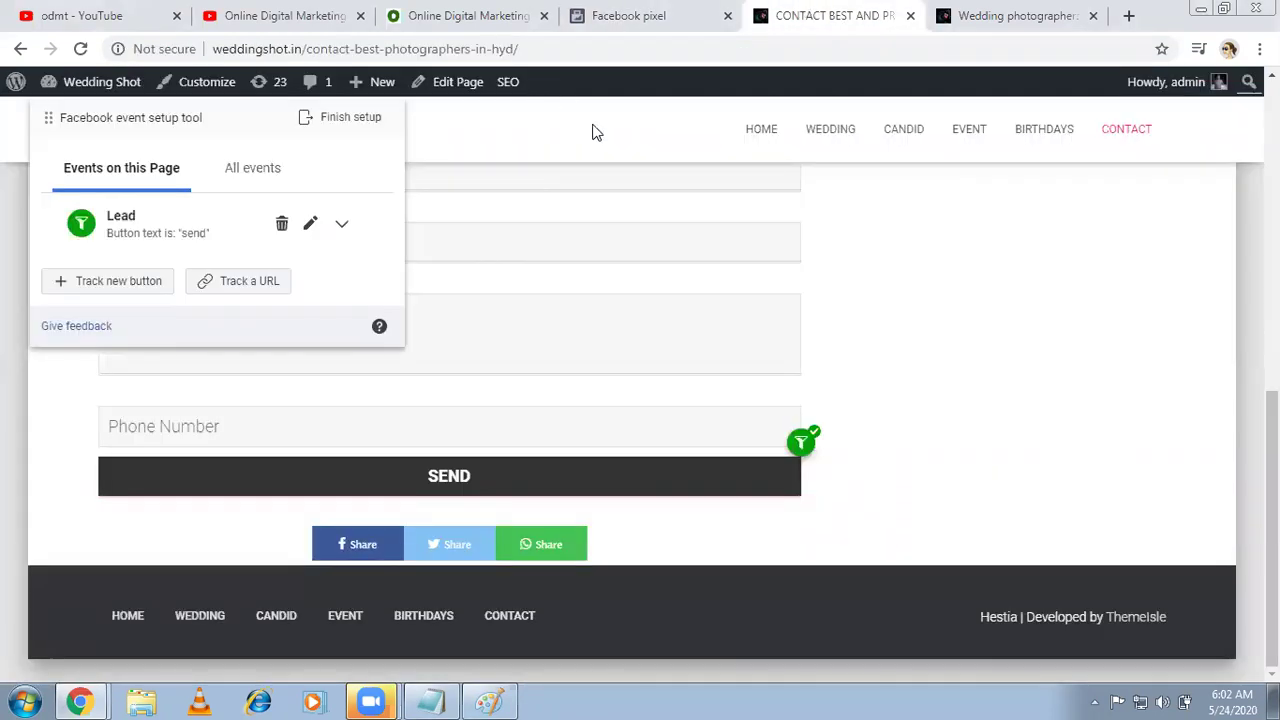
# Finish setup with the three events, dismiss the feedback question, and return to the Facebook pixel tab
pyautogui.click(372, 118)
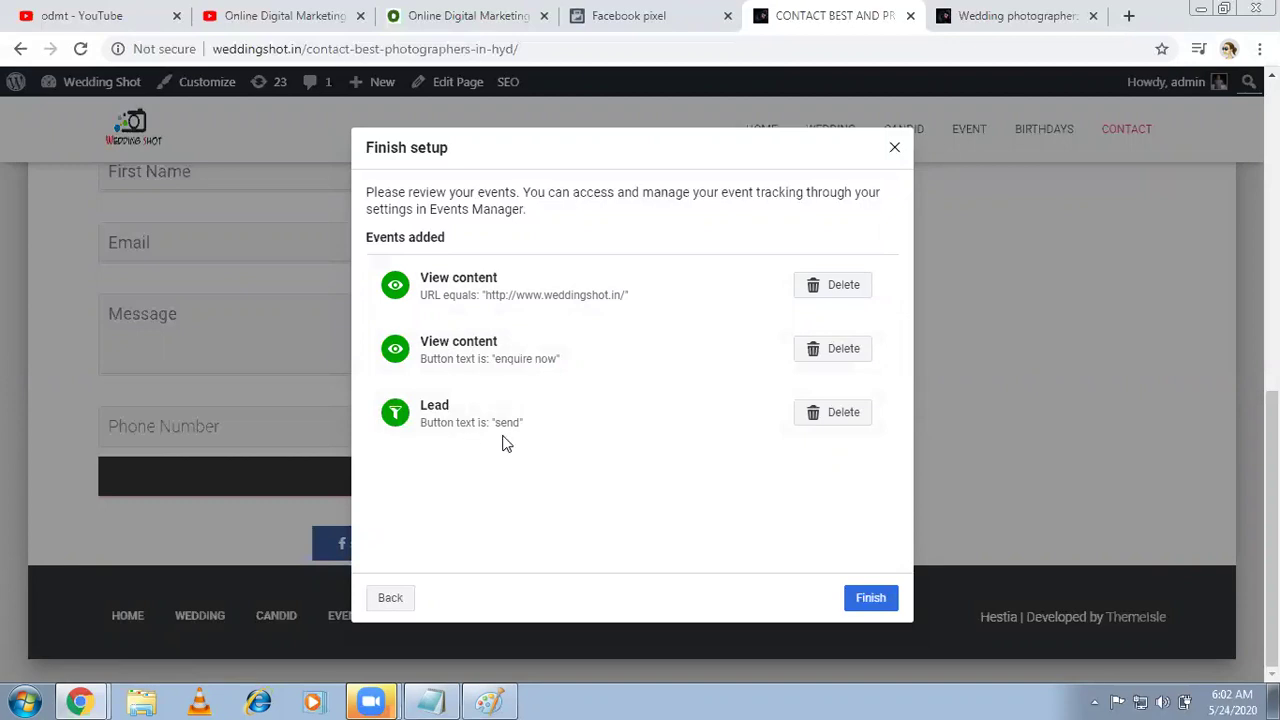
pyautogui.click(871, 597)
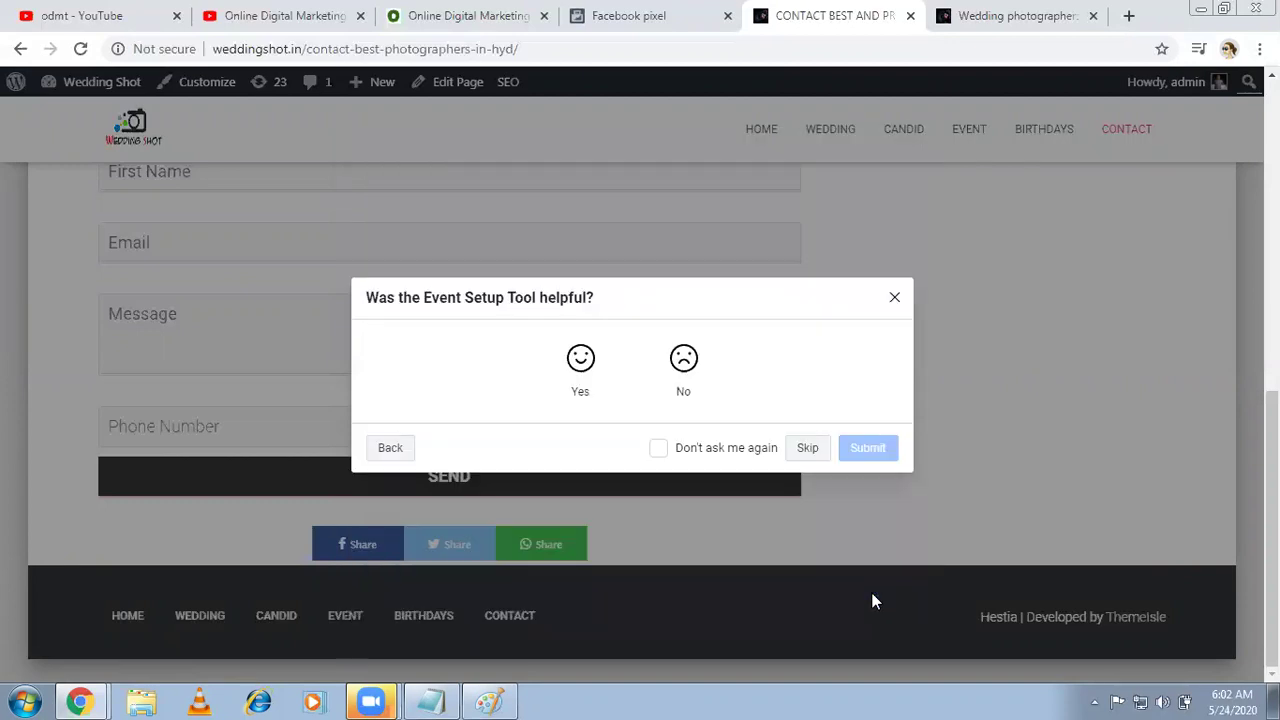
pyautogui.click(894, 299)
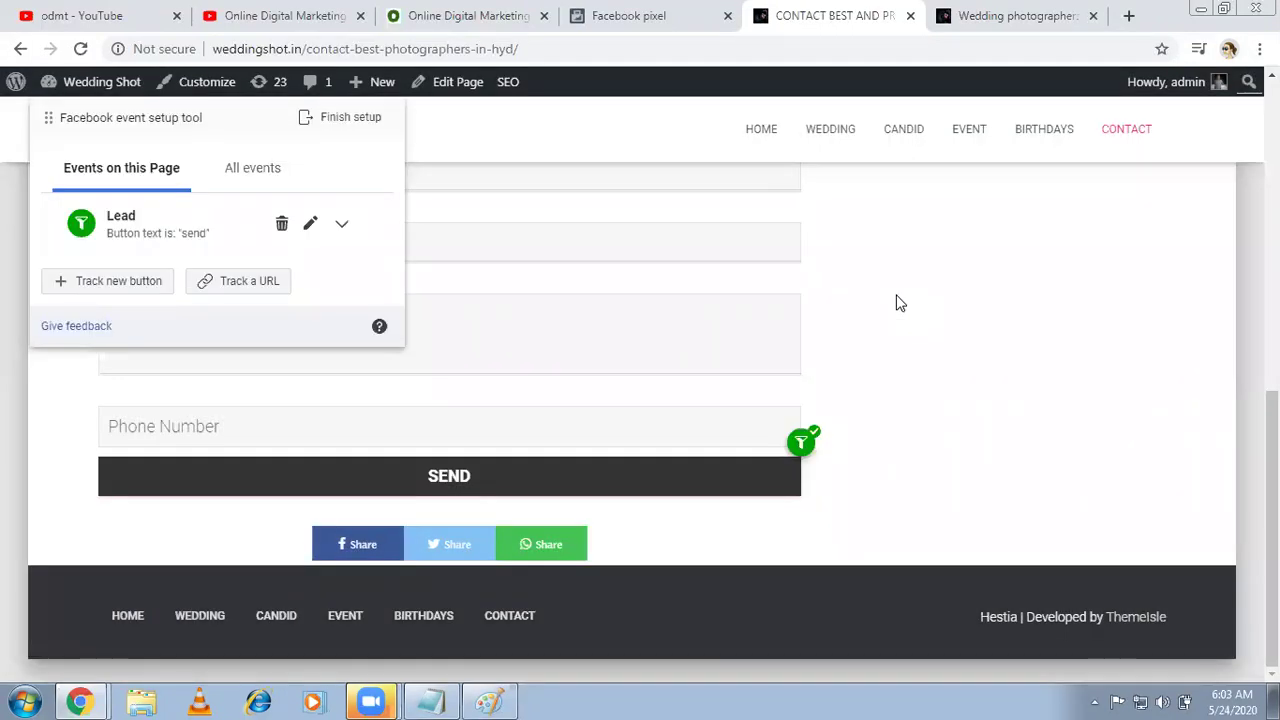
pyautogui.click(668, 14)
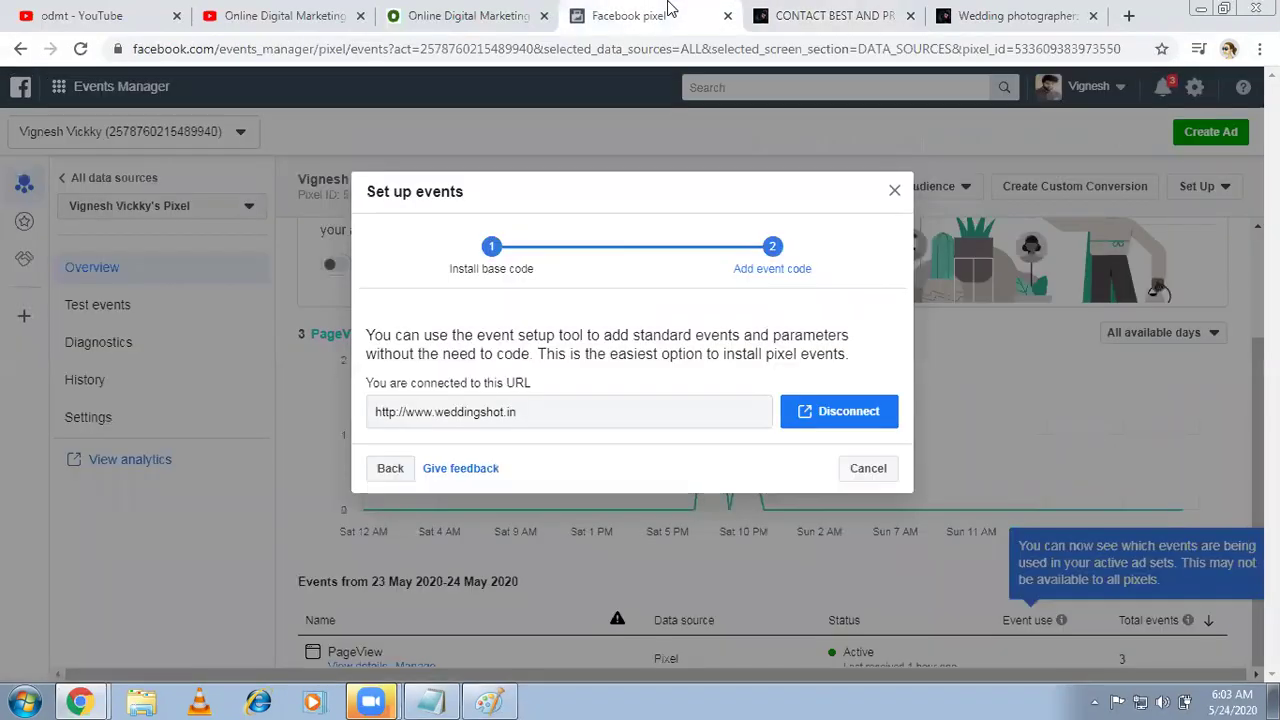
# Close the Set up events dialog and reload the pixel Overview to verify ViewContent and Lead are Active
pyautogui.click(893, 193)
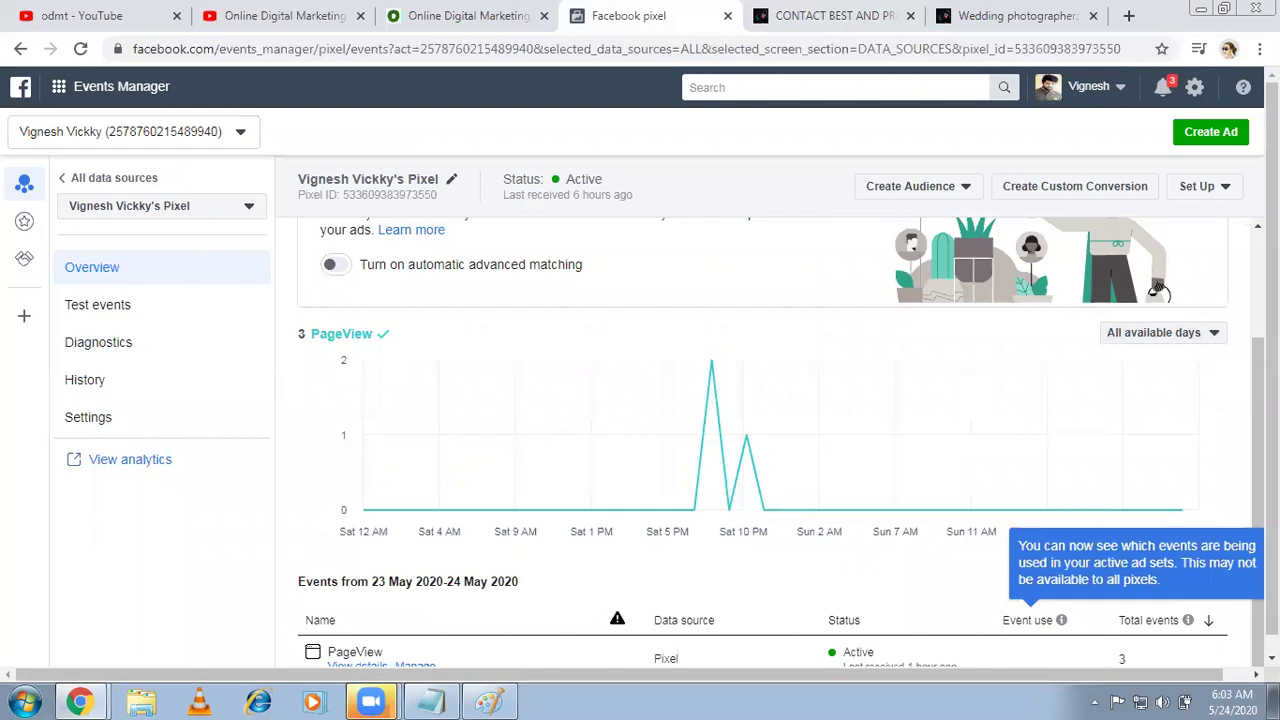
pyautogui.scroll(1, 780, 440)
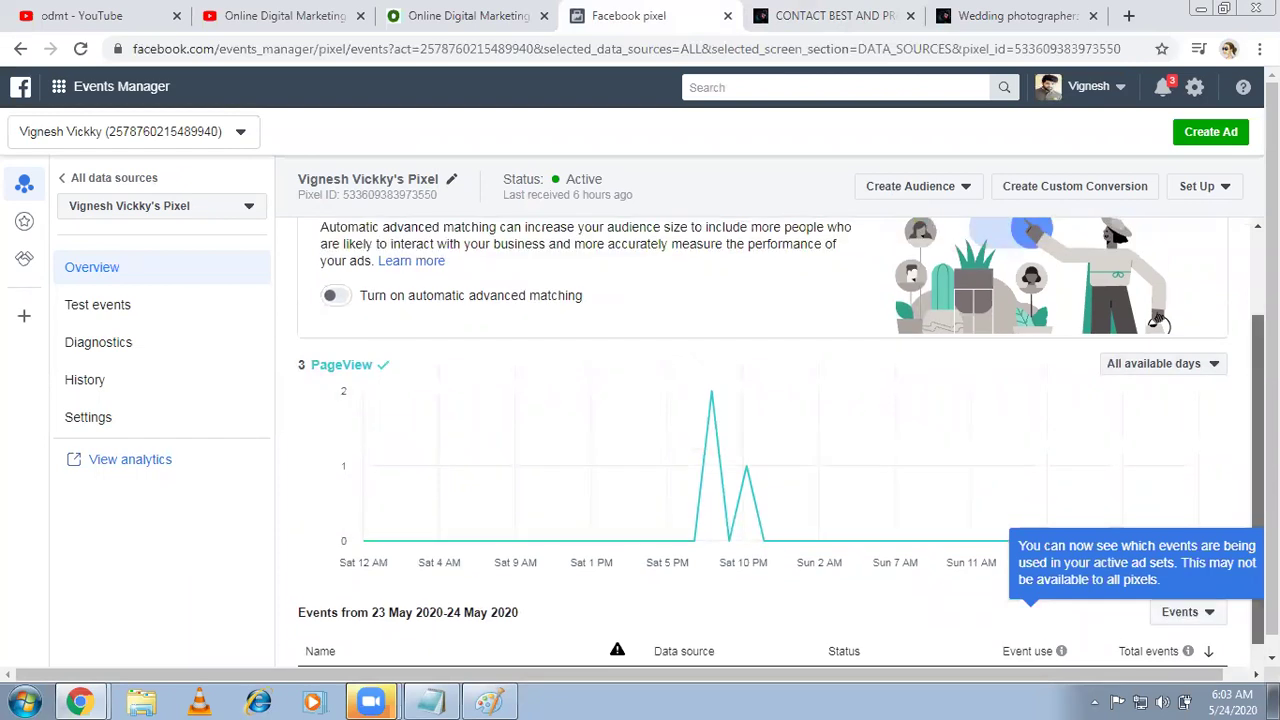
pyautogui.scroll(1, 760, 440)
pyautogui.scroll(-2, 760, 440)
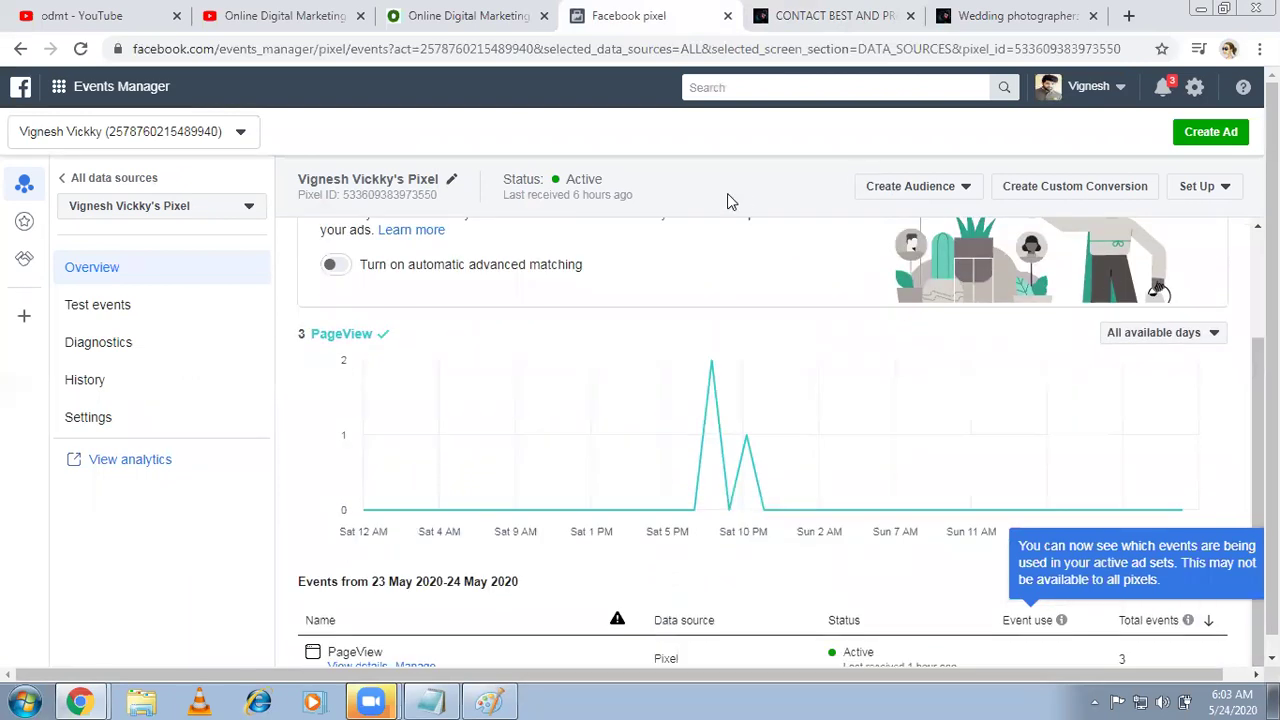
pyautogui.click(80, 48)
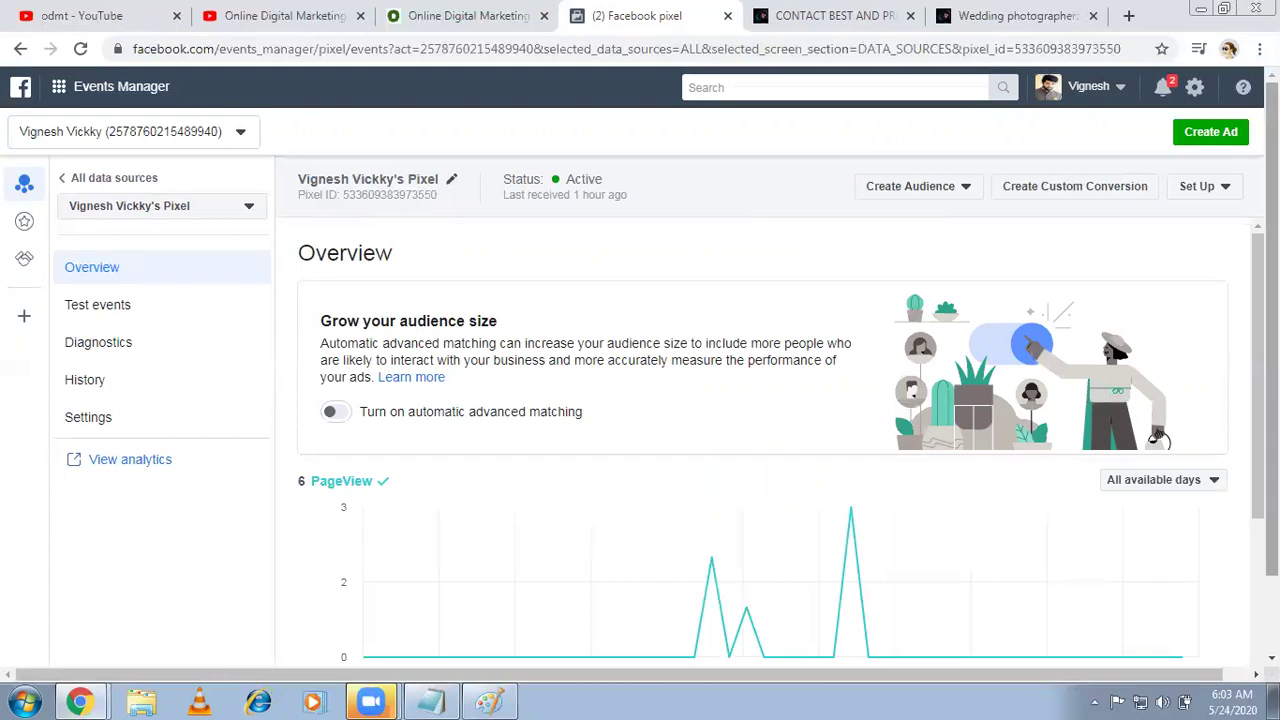
pyautogui.scroll(-3, 760, 440)
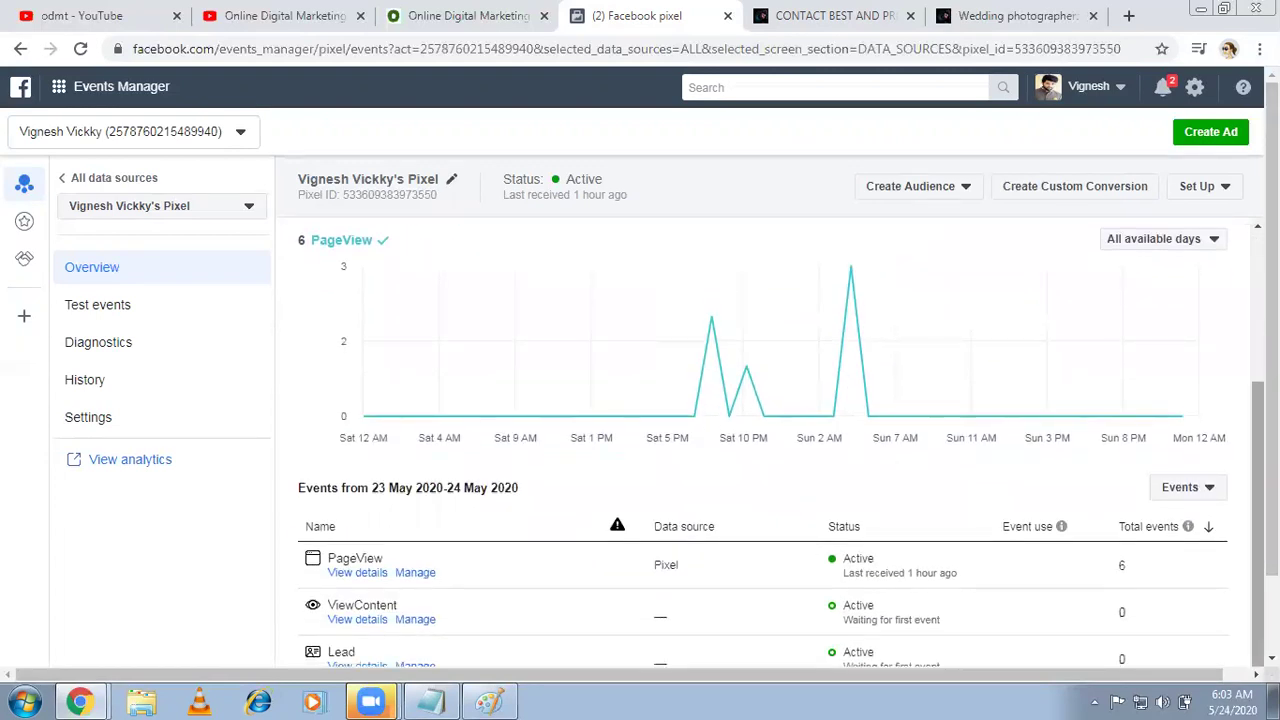
pyautogui.scroll(-1, 760, 400)
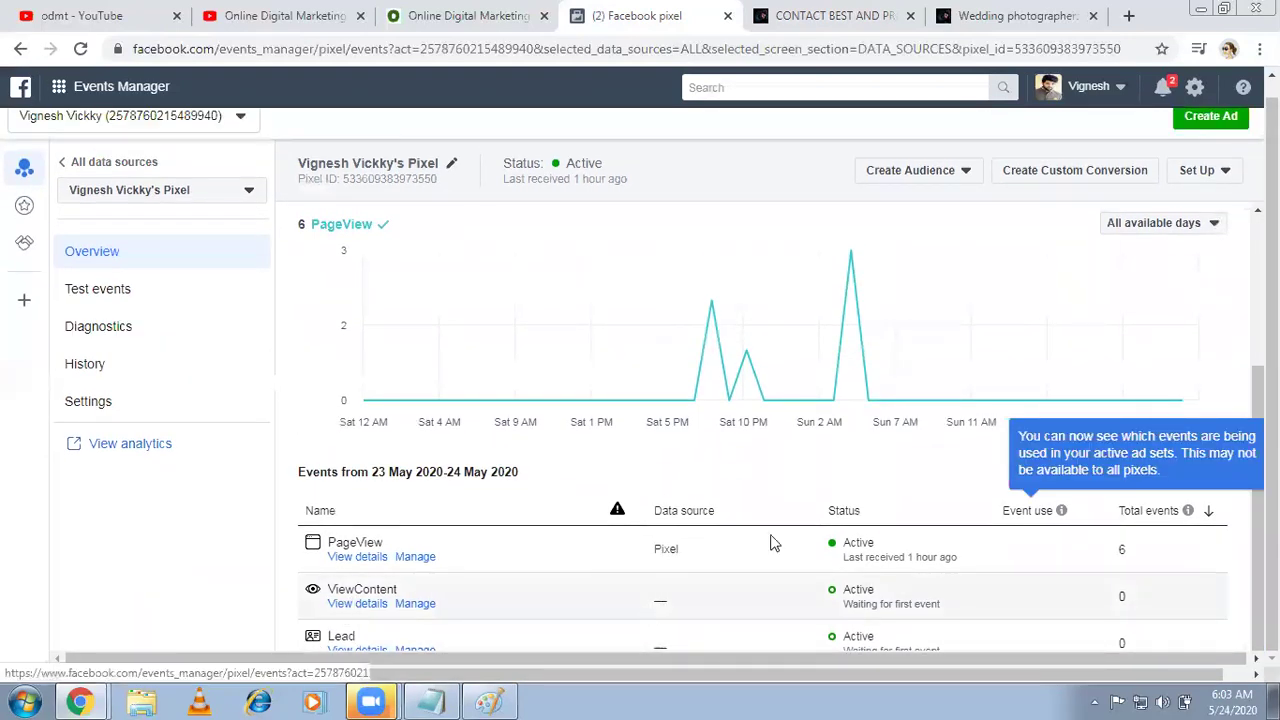
pyautogui.click(76, 700)
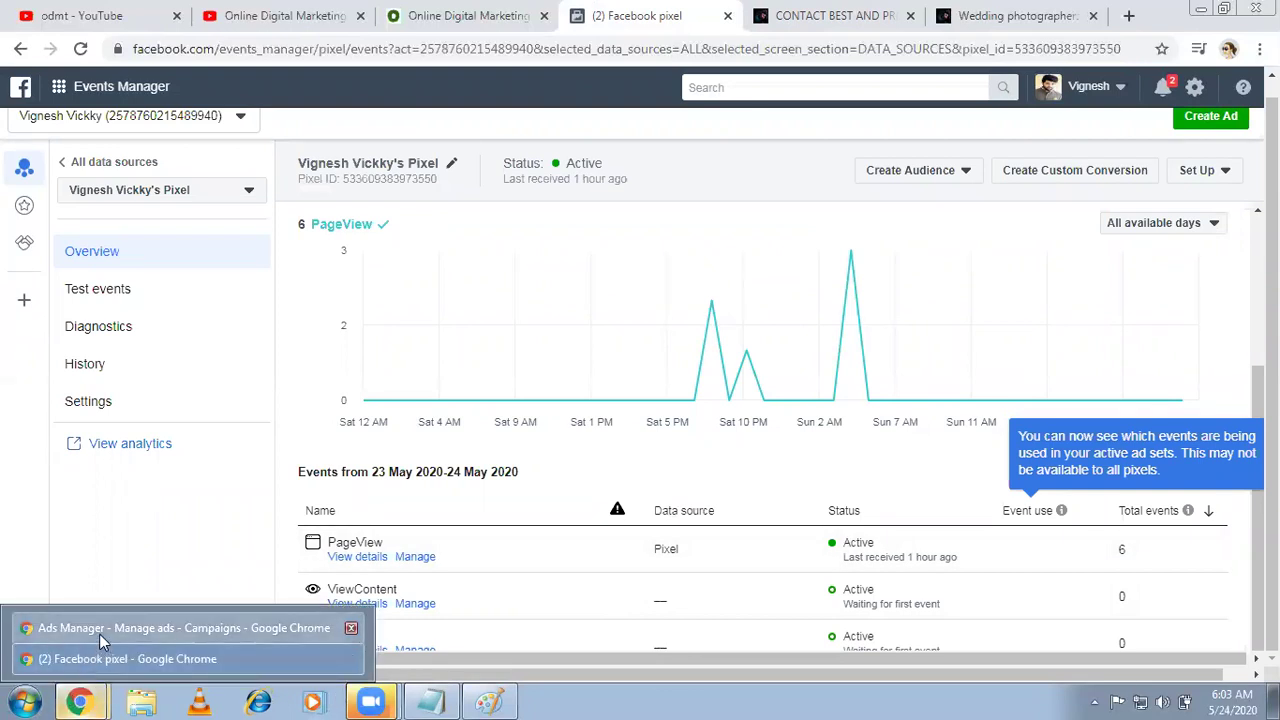
# Open the other account's pixel in Events Manager and review its PageView, ViewContent and Lead totals
pyautogui.click(99, 634)
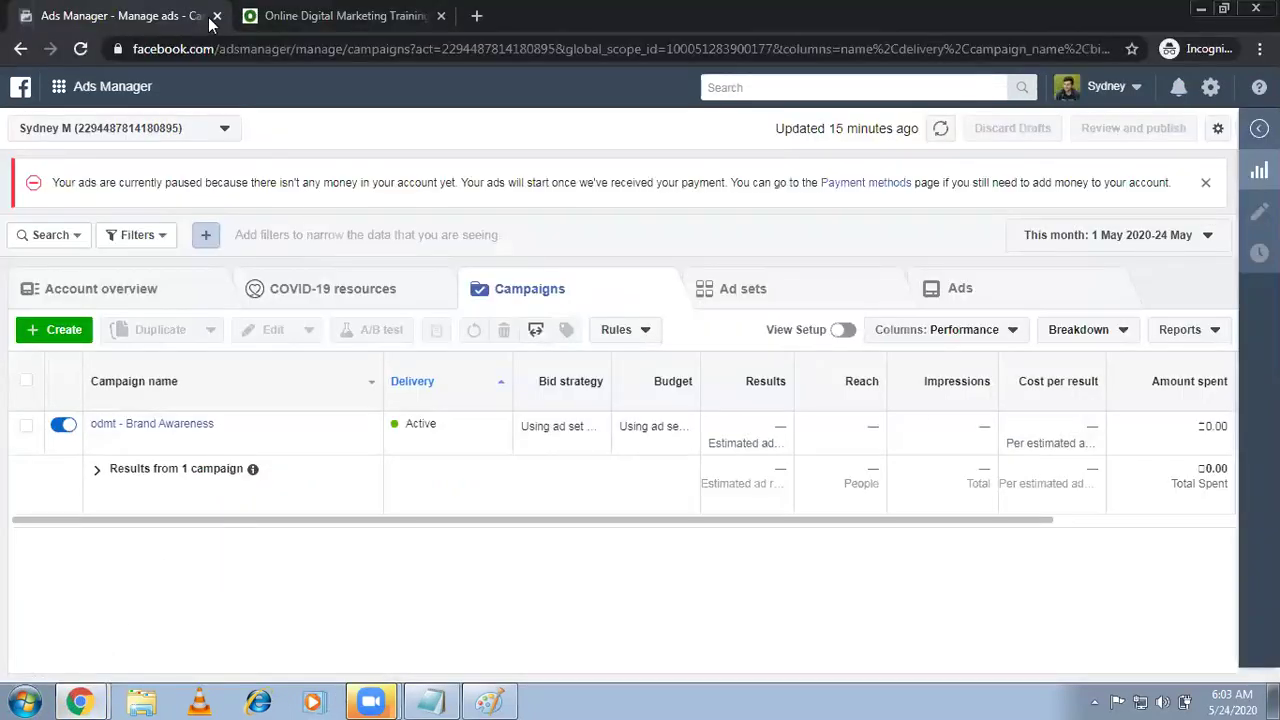
pyautogui.click(58, 88)
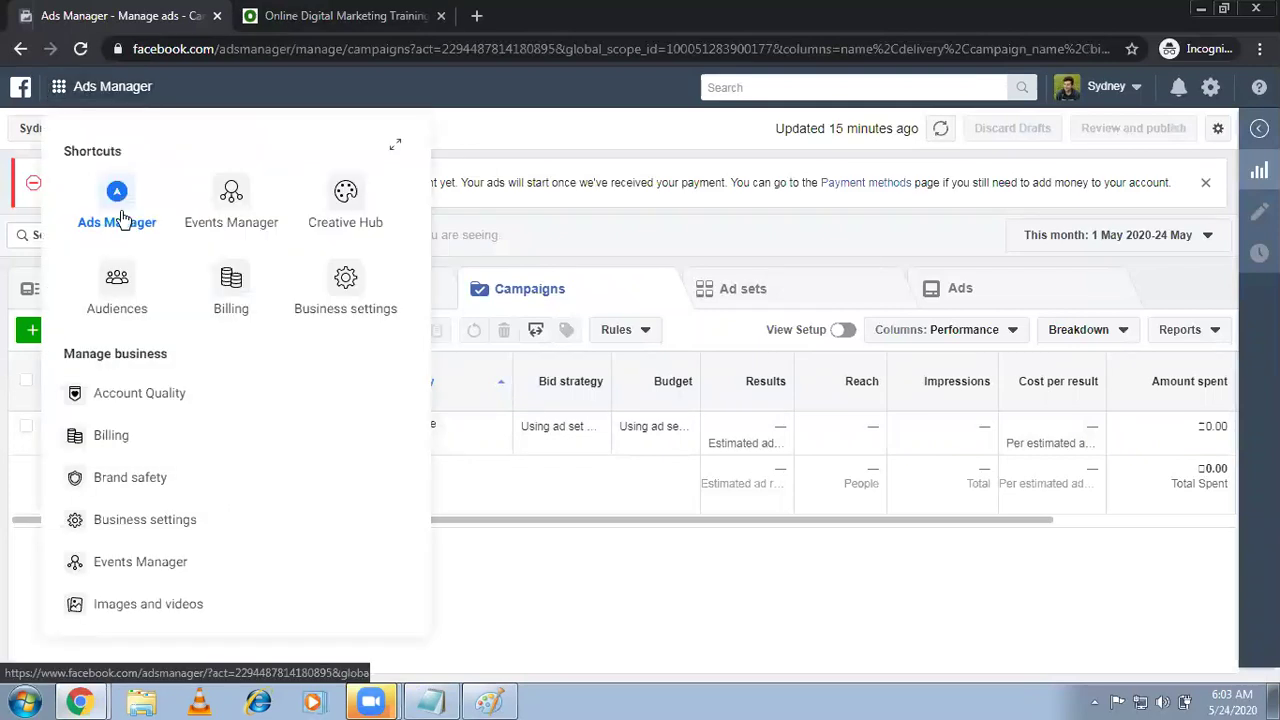
pyautogui.click(224, 197)
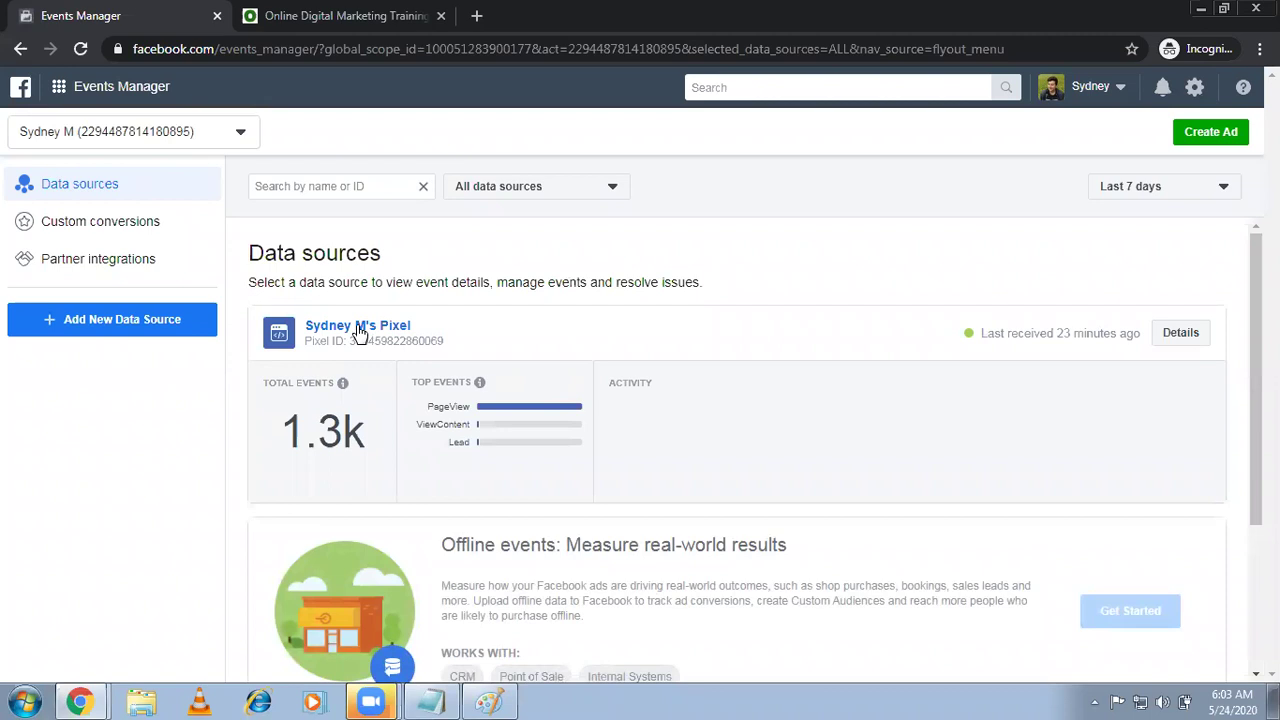
pyautogui.click(360, 331)
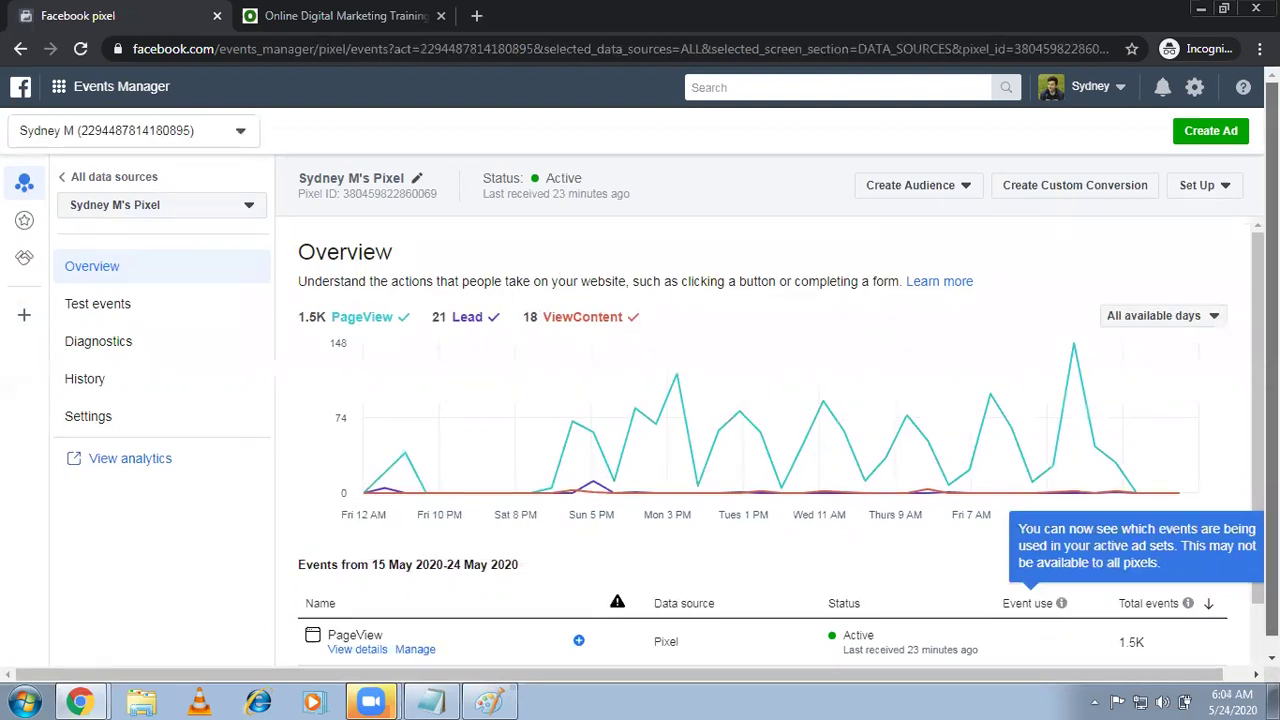
pyautogui.scroll(-1, 640, 388)
pyautogui.scroll(-1, 640, 430)
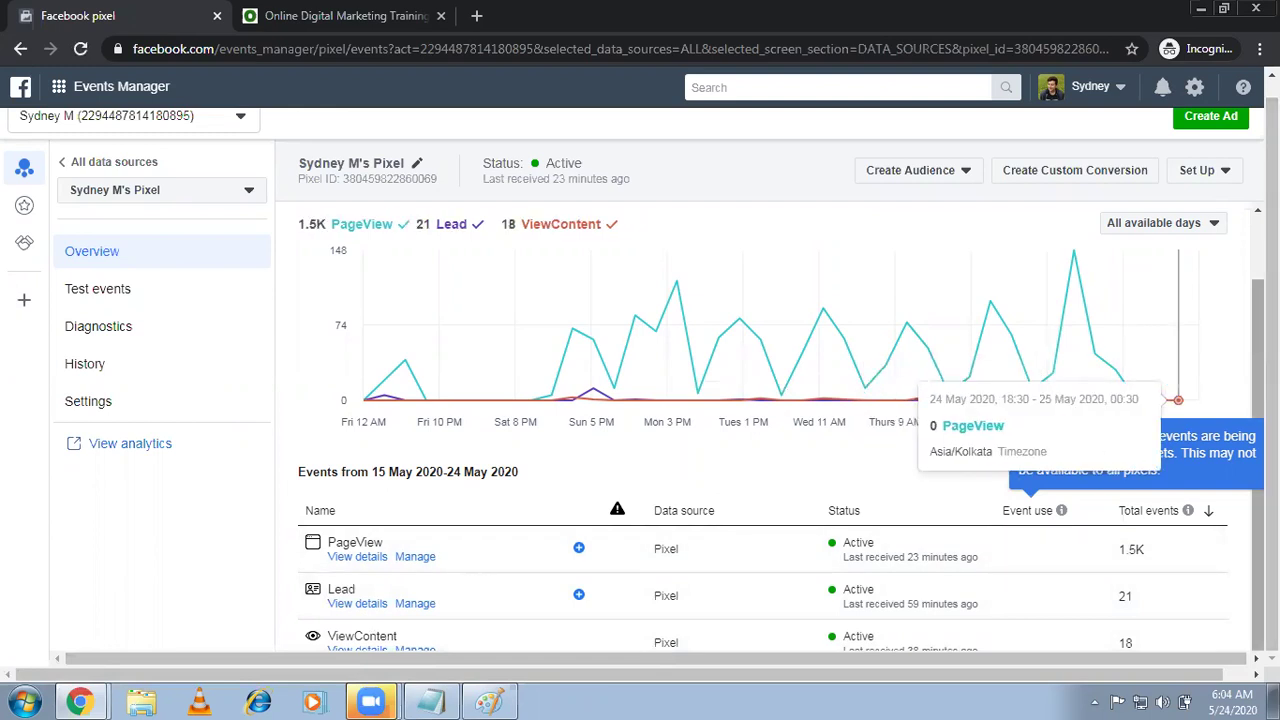
pyautogui.scroll(1, 910, 190)
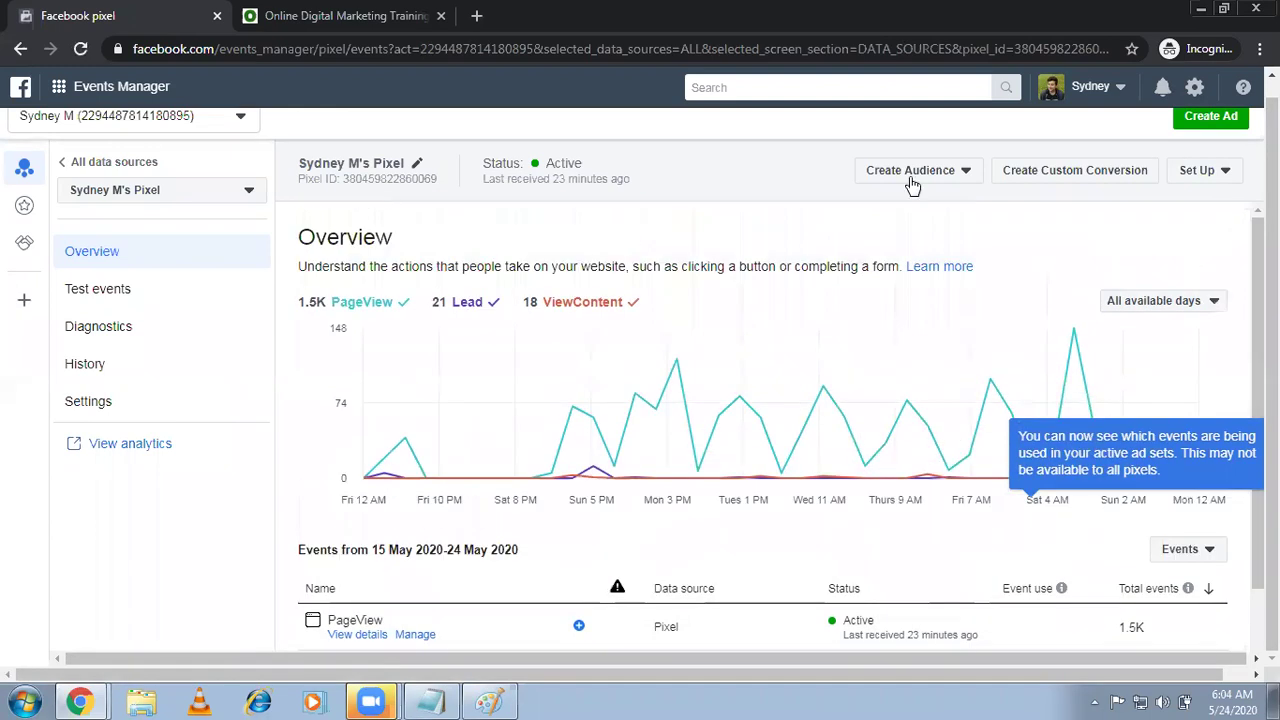
pyautogui.moveTo(80, 700)
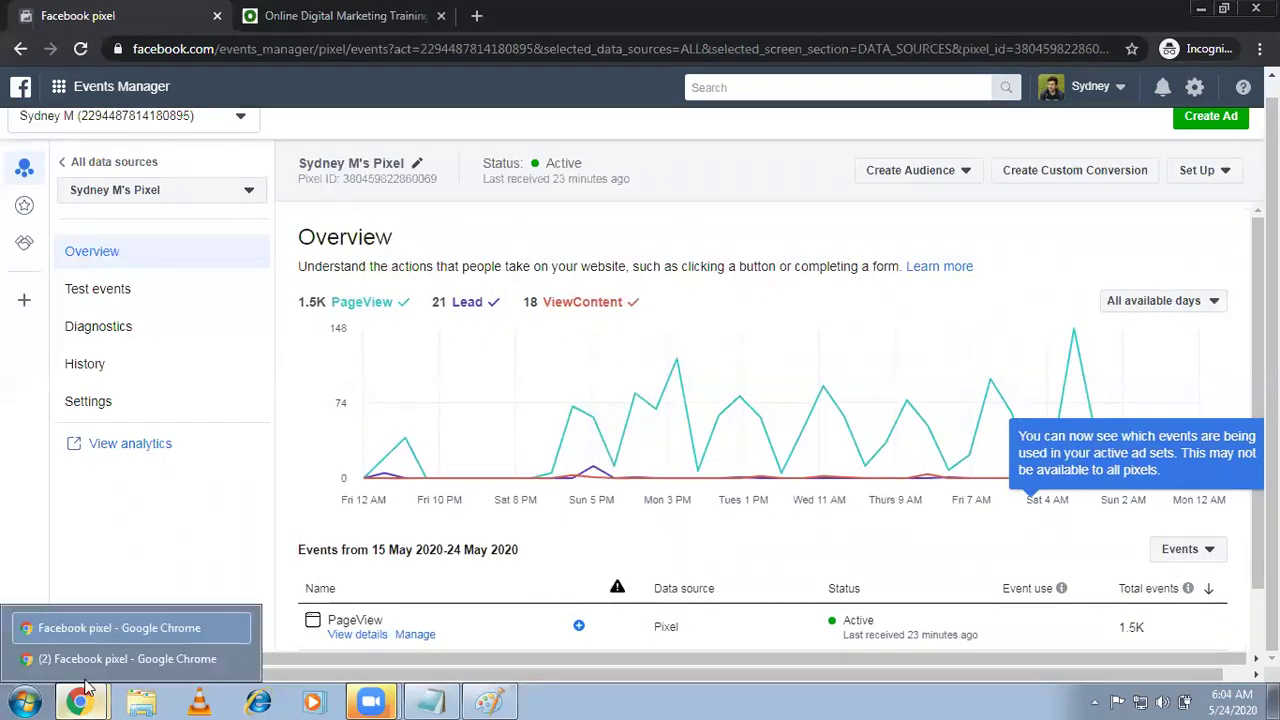
pyautogui.click(88, 659)
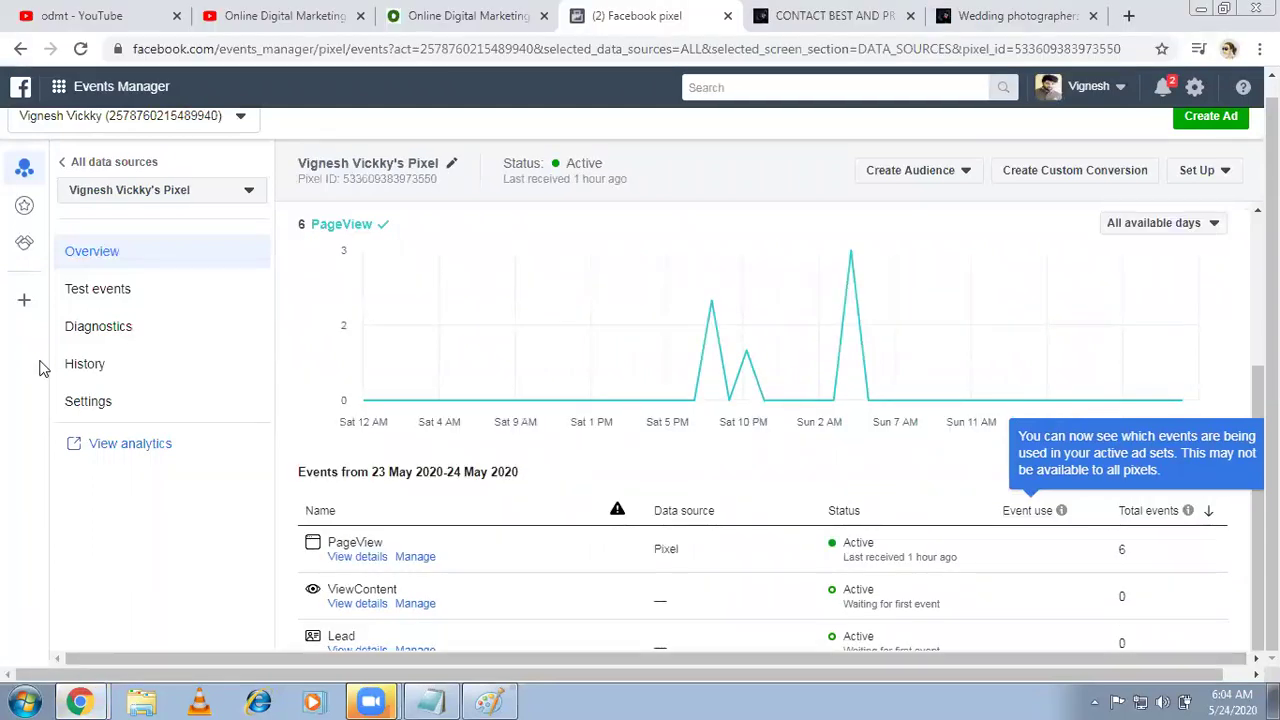
# Open Ads Manager from the business tools menu, showing an empty Campaigns tab
pyautogui.click(60, 87)
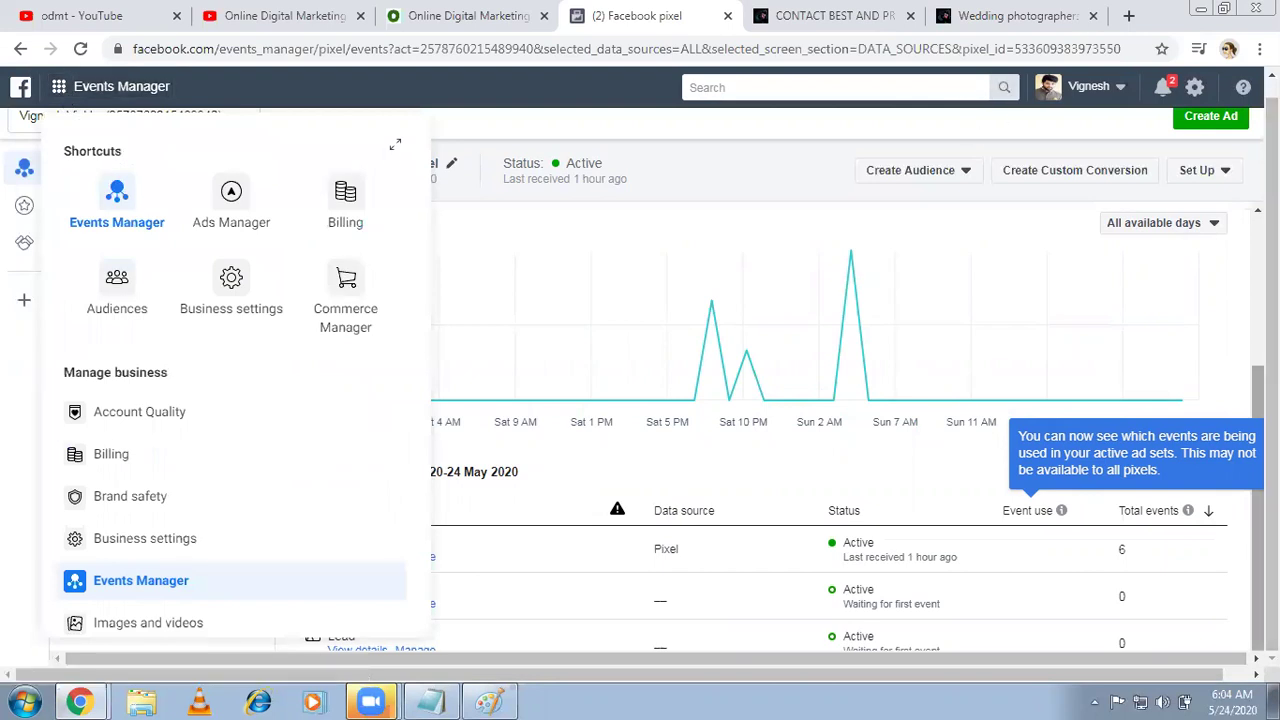
pyautogui.scroll(3, 620, 230)
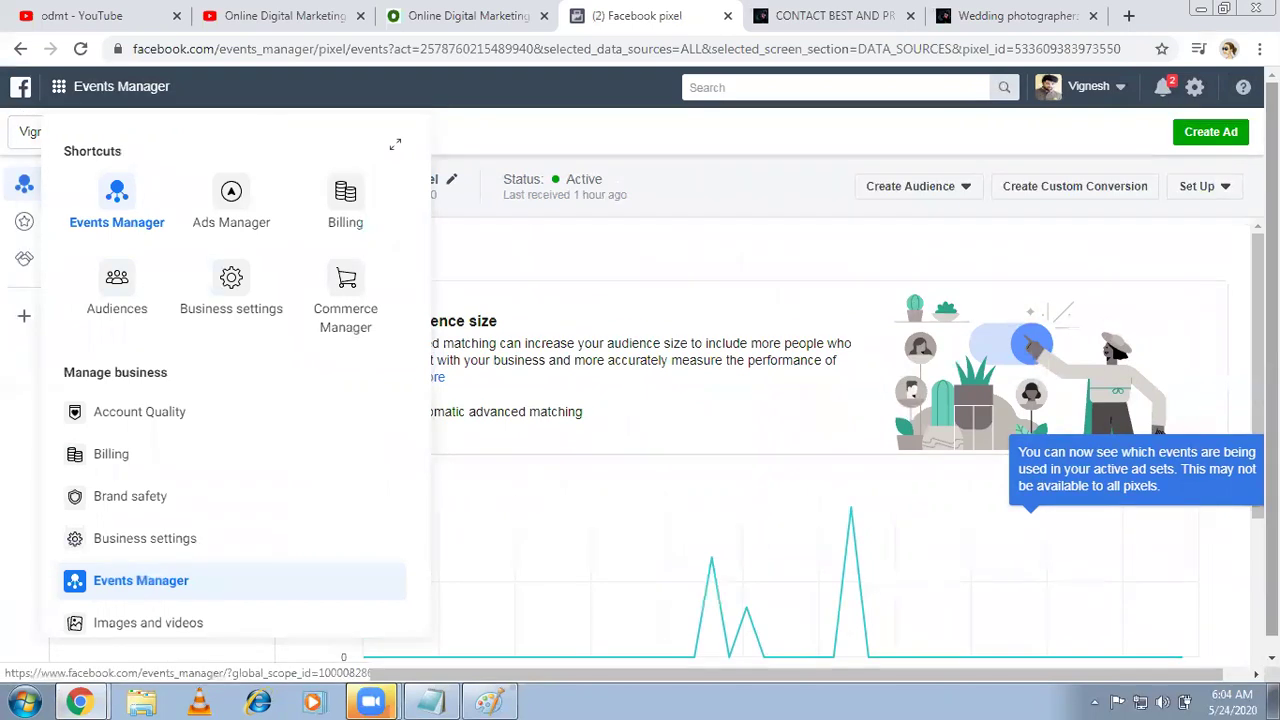
pyautogui.click(228, 210)
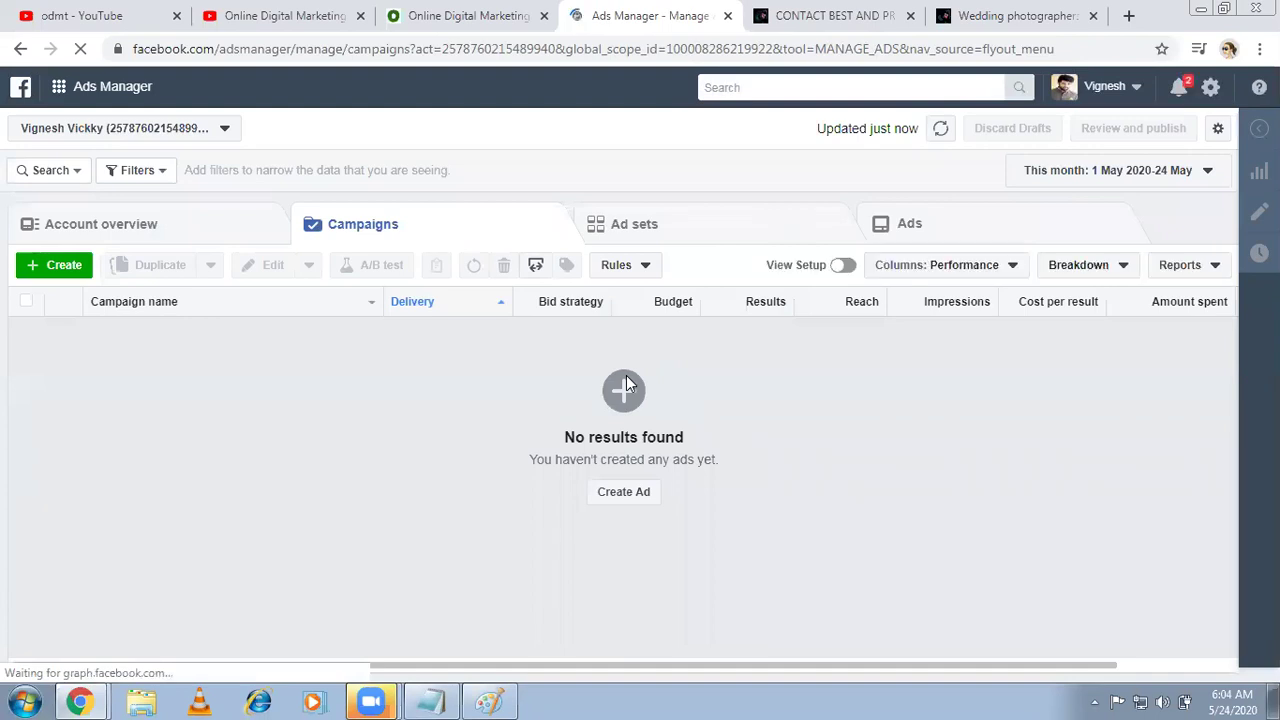
# Create a guided campaign with the Conversions objective and campaign budget optimisation turned off
pyautogui.click(61, 270)
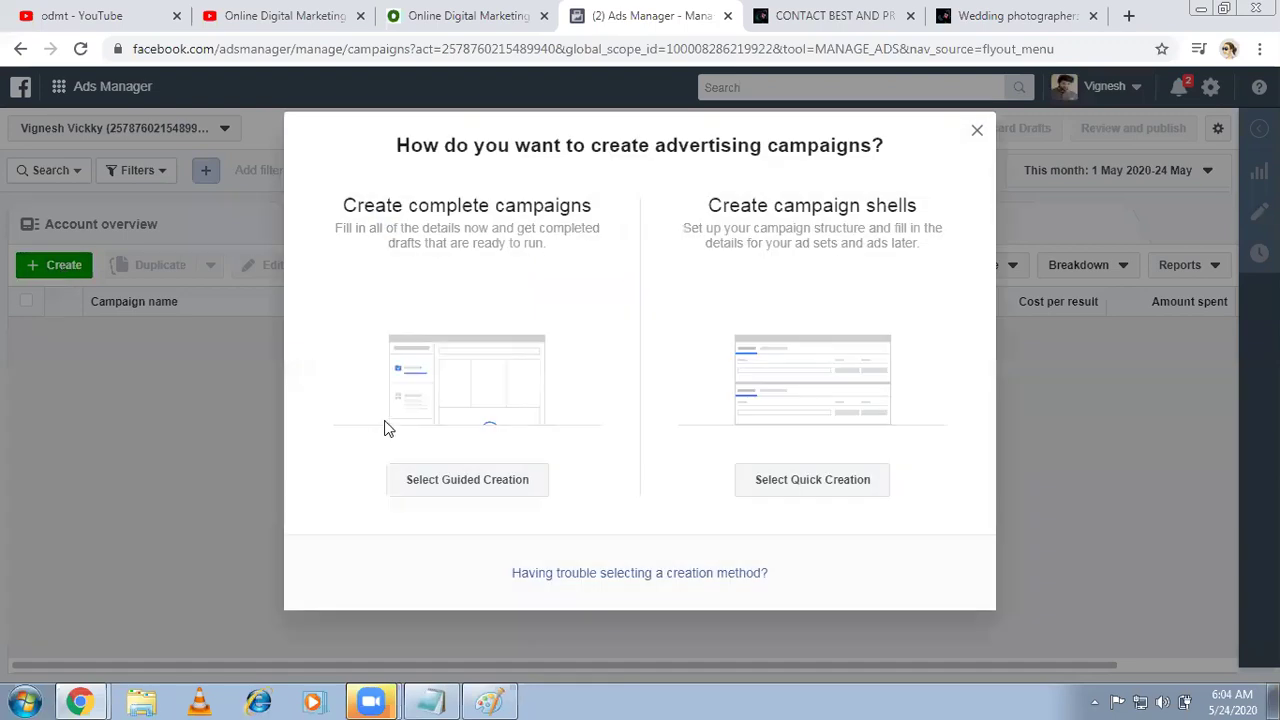
pyautogui.click(453, 488)
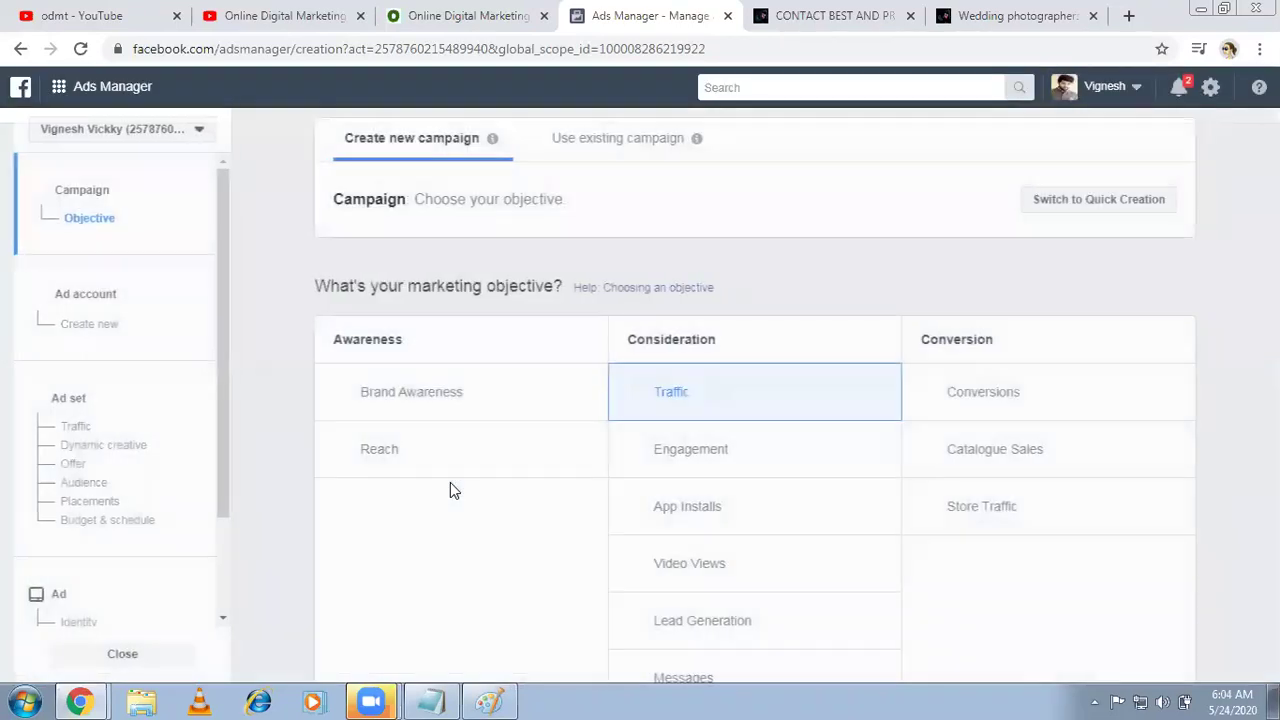
pyautogui.scroll(-2, 450, 482)
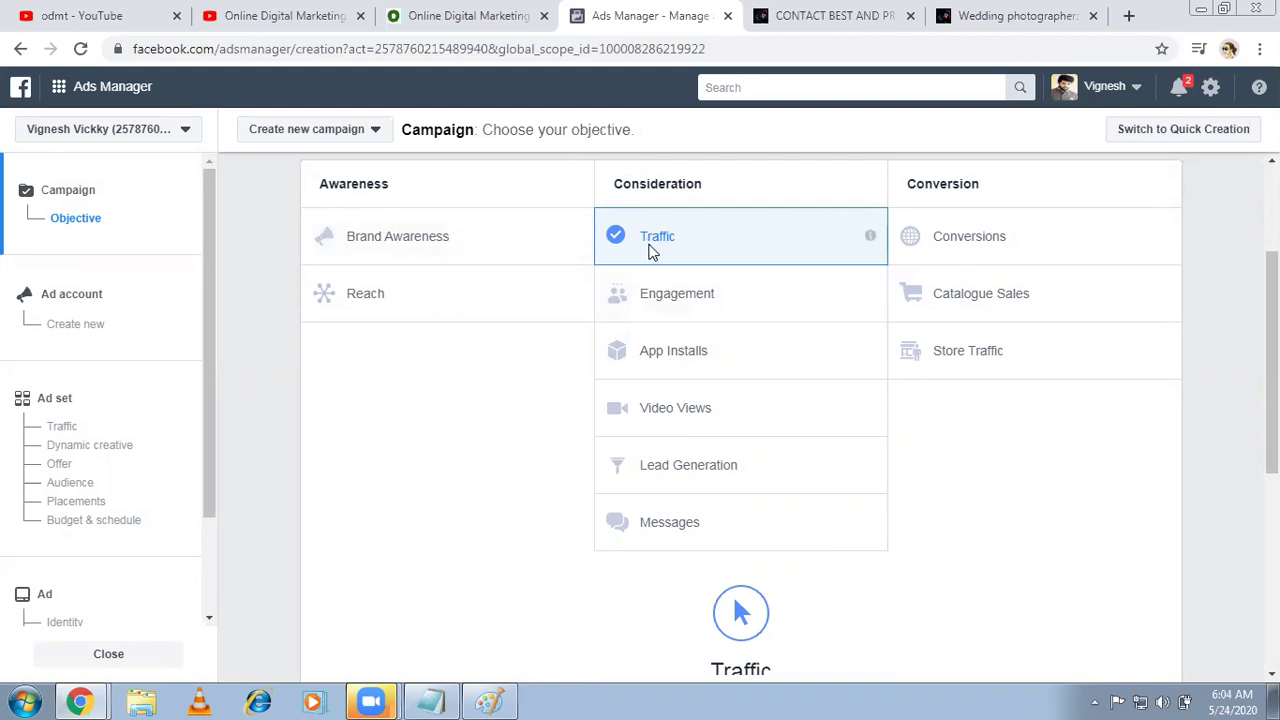
pyautogui.click(969, 237)
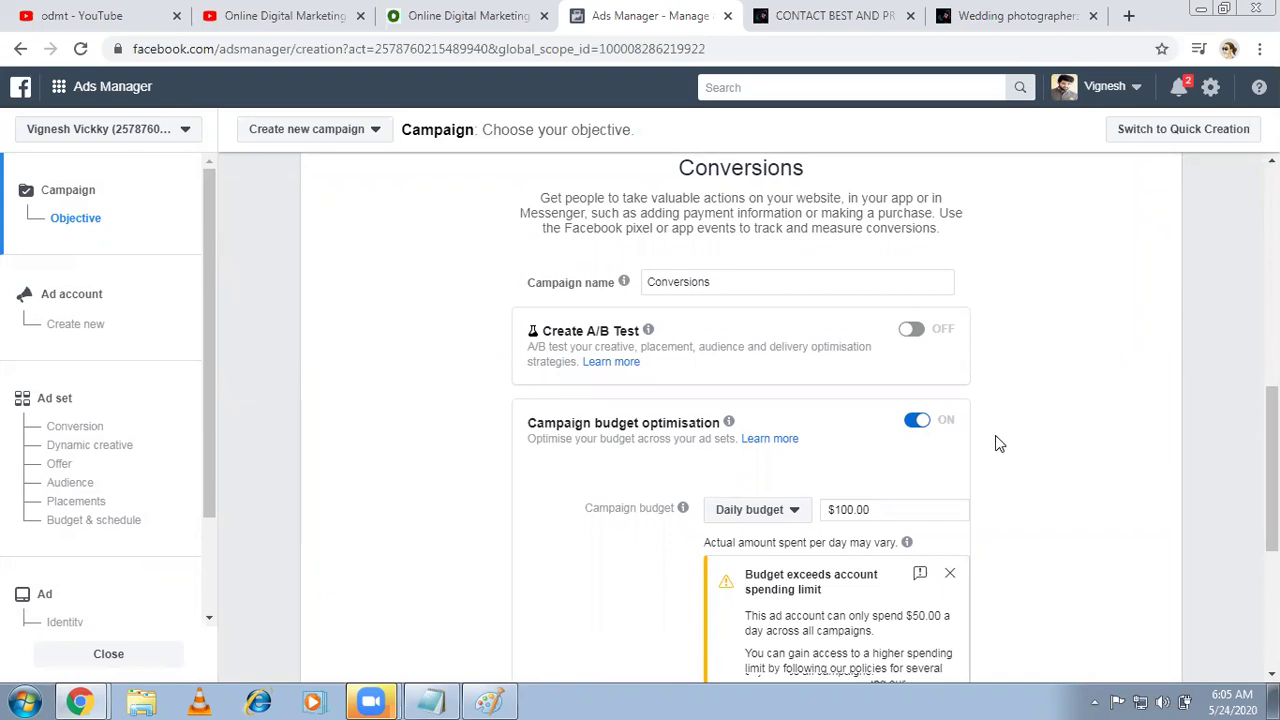
pyautogui.click(913, 424)
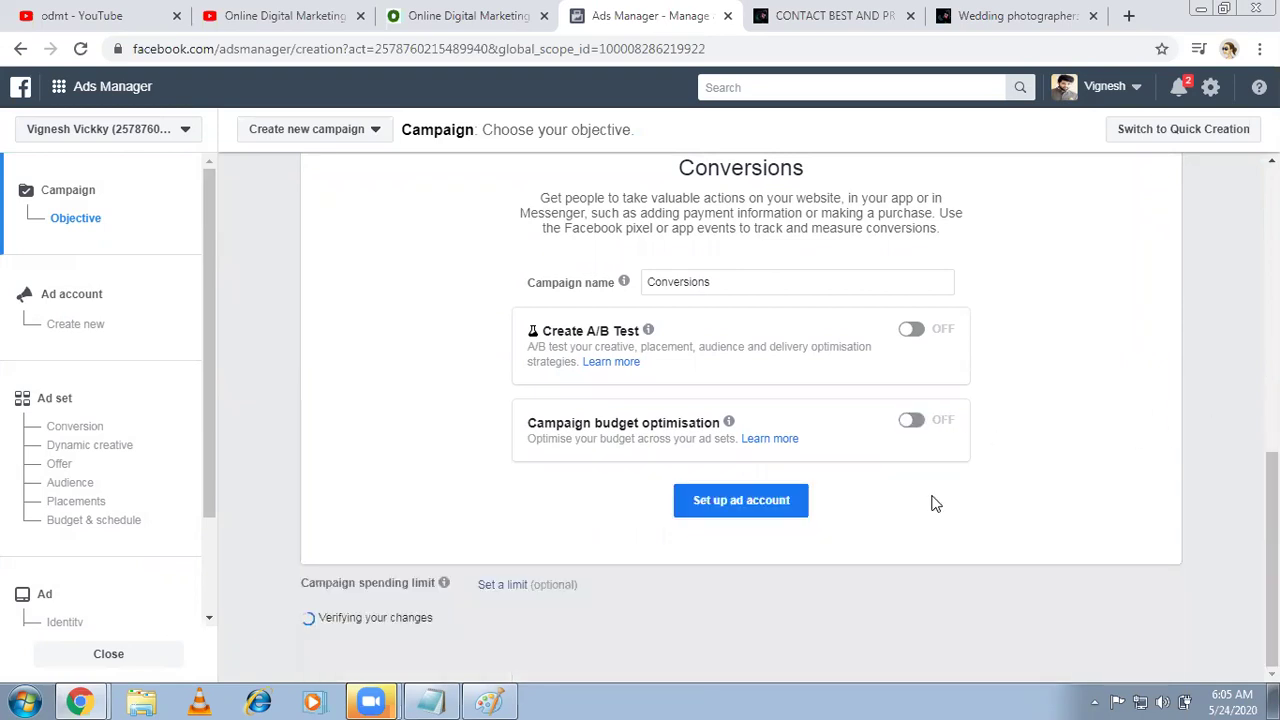
pyautogui.click(780, 520)
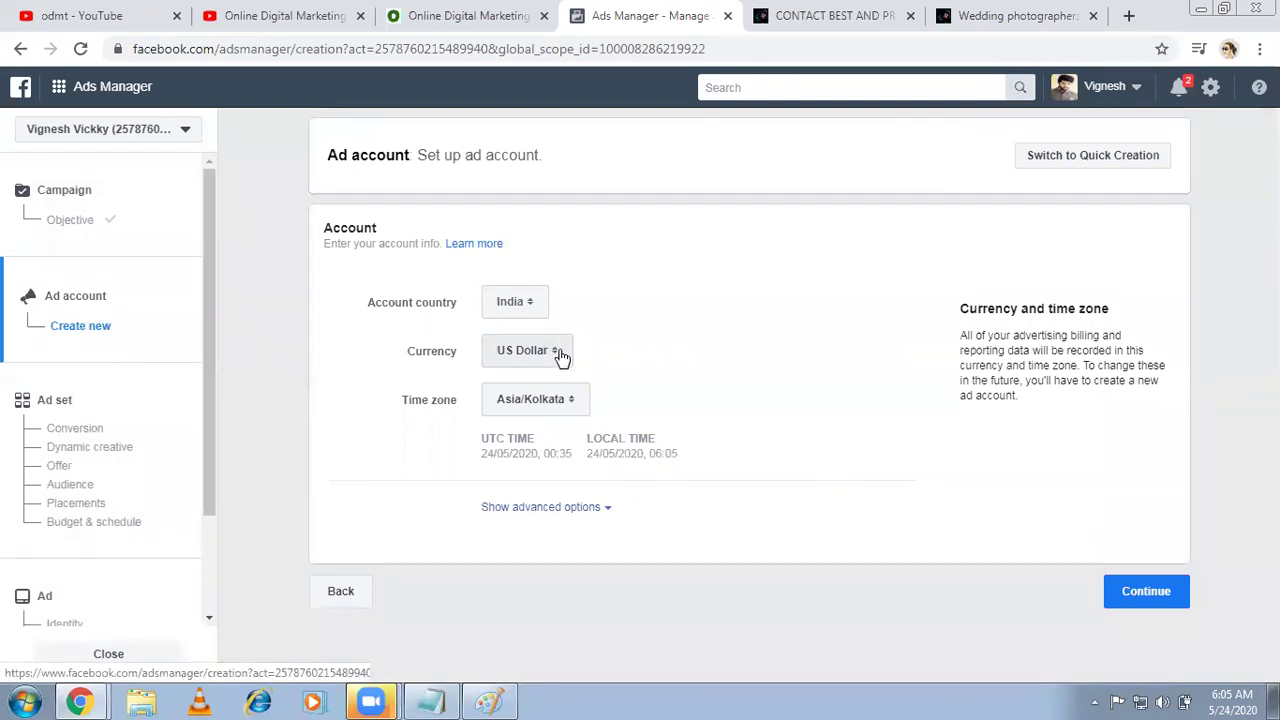
# Choose Indian Rupee as the ad account currency and continue to the ad set settings
pyautogui.click(527, 350)
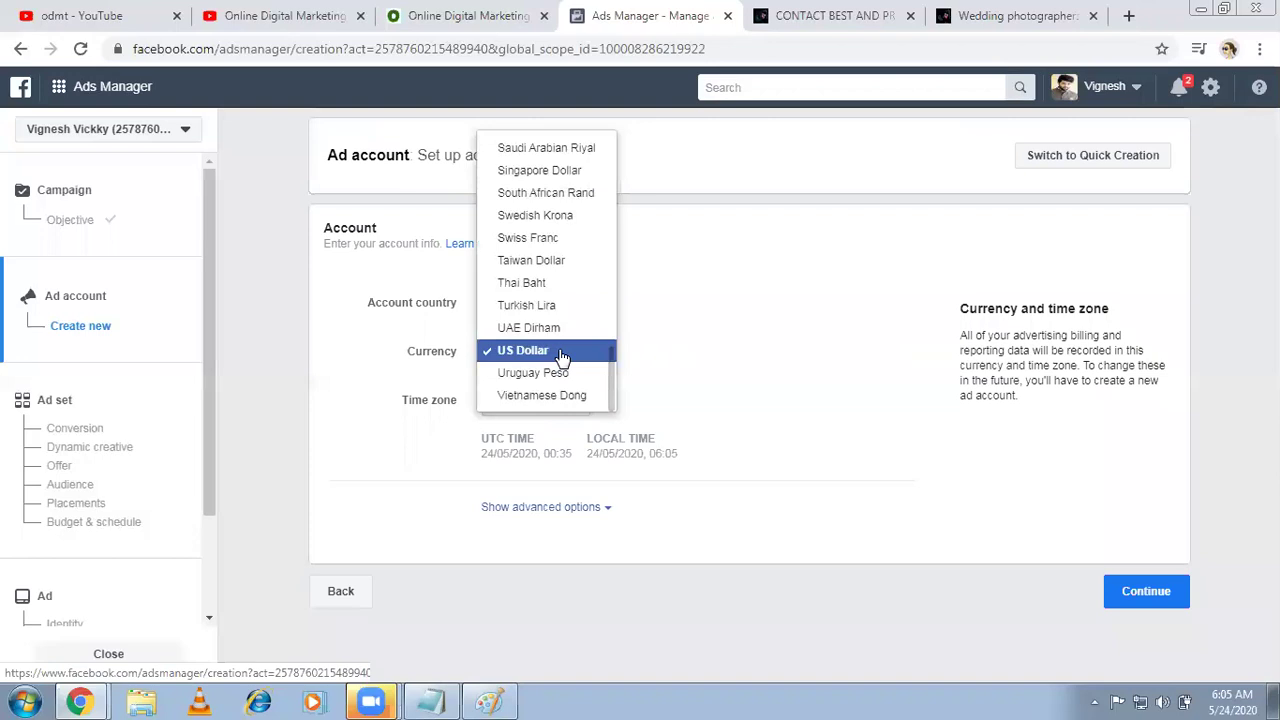
pyautogui.write('ind')
pyautogui.click(542, 295)
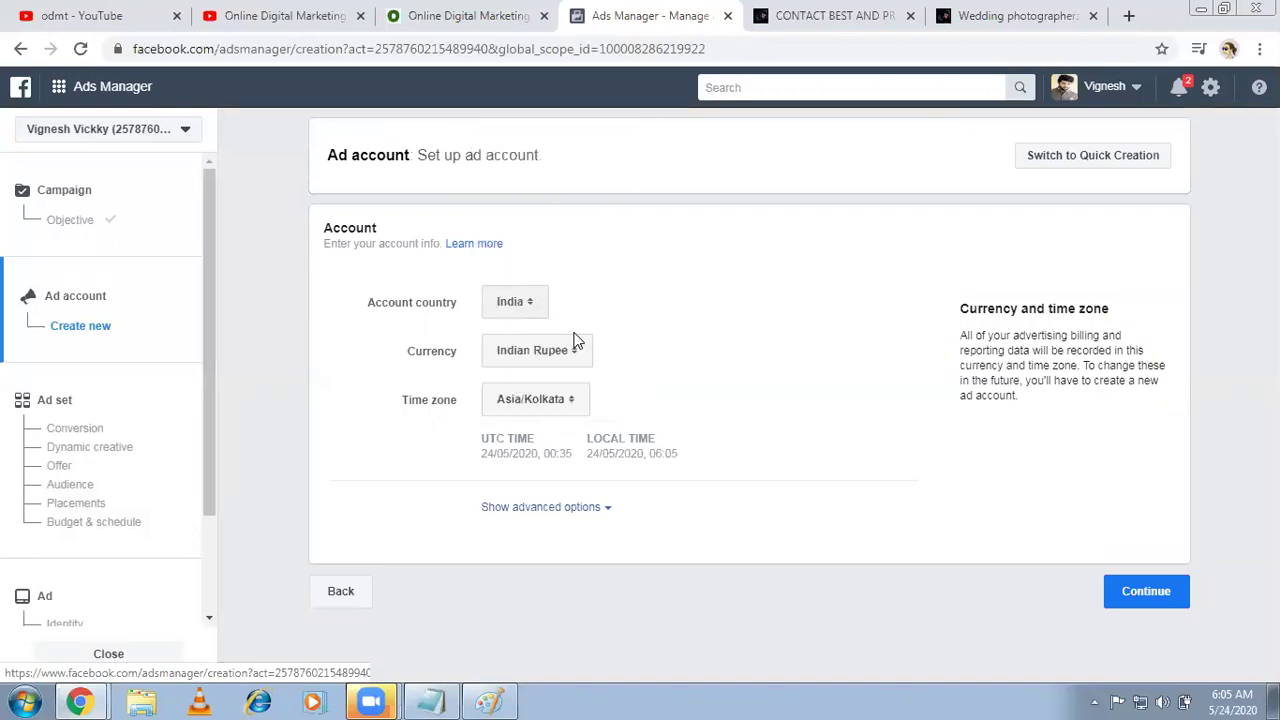
pyautogui.click(1148, 591)
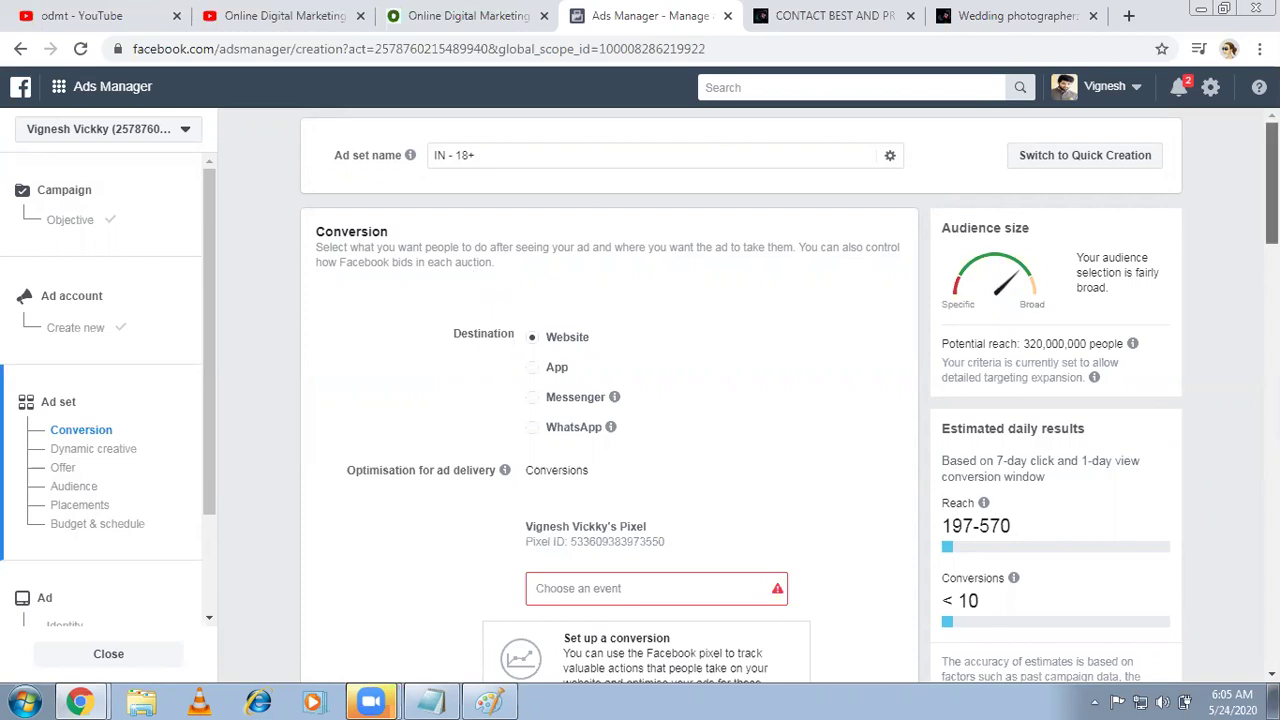
# Review the ad set's optimisation events, noting Lead is still inactive, then bring up the other pixel window
pyautogui.scroll(-1, 750, 300)
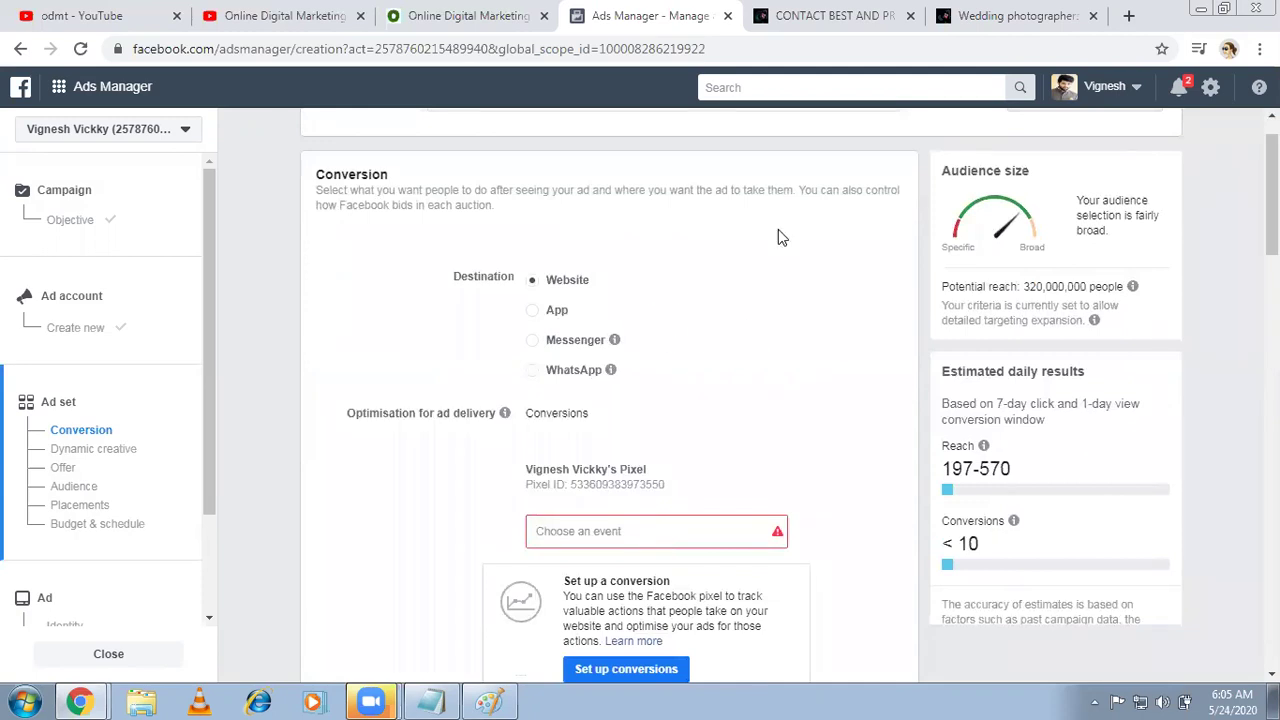
pyautogui.scroll(-3, 741, 396)
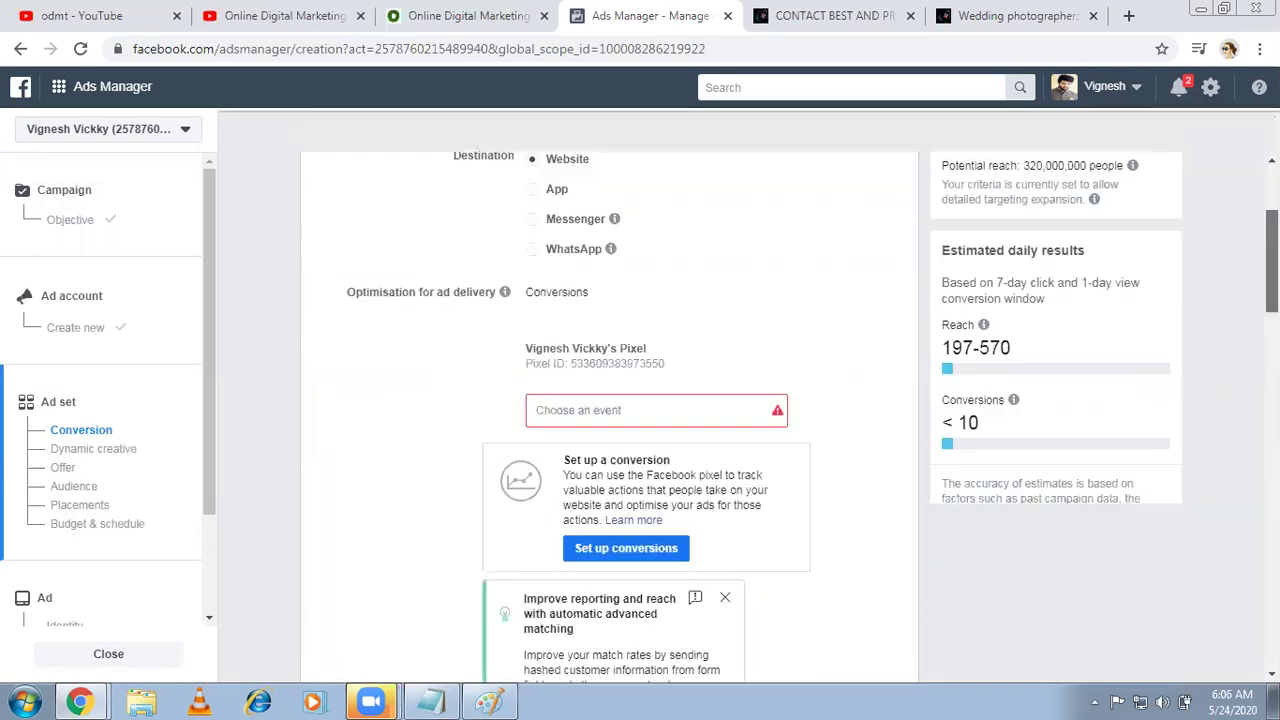
pyautogui.moveTo(435, 274)
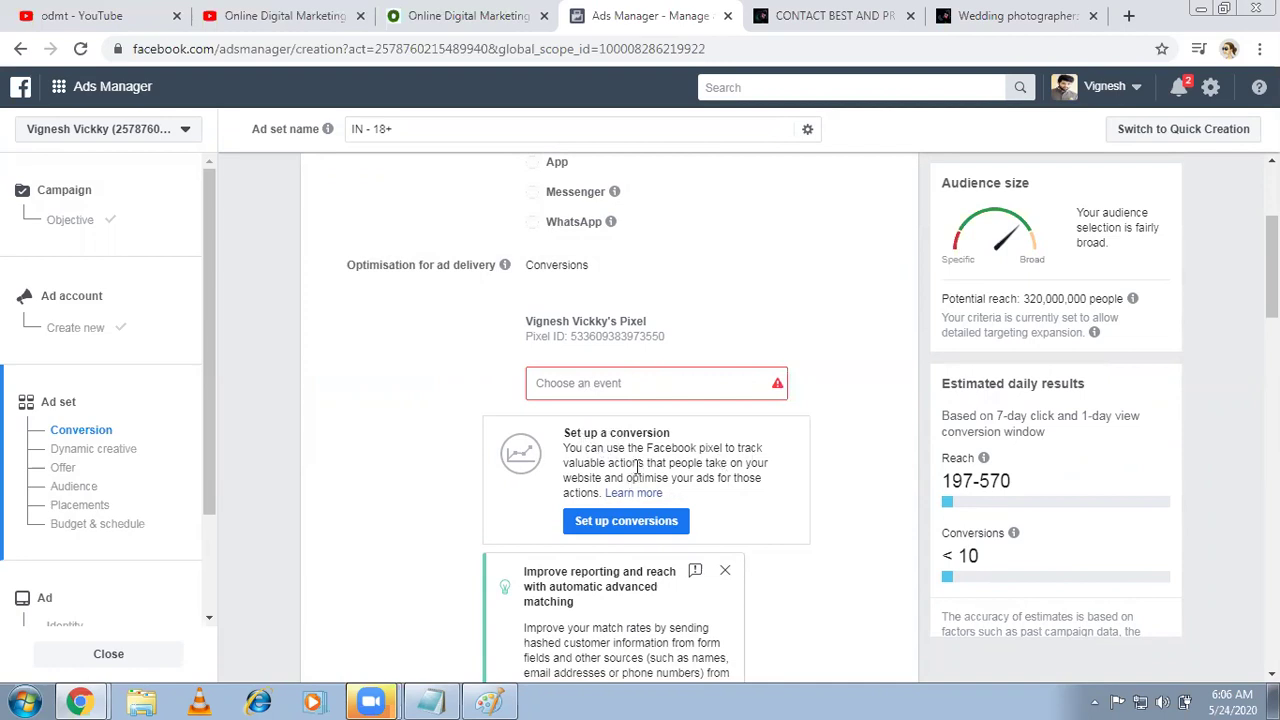
pyautogui.click(609, 382)
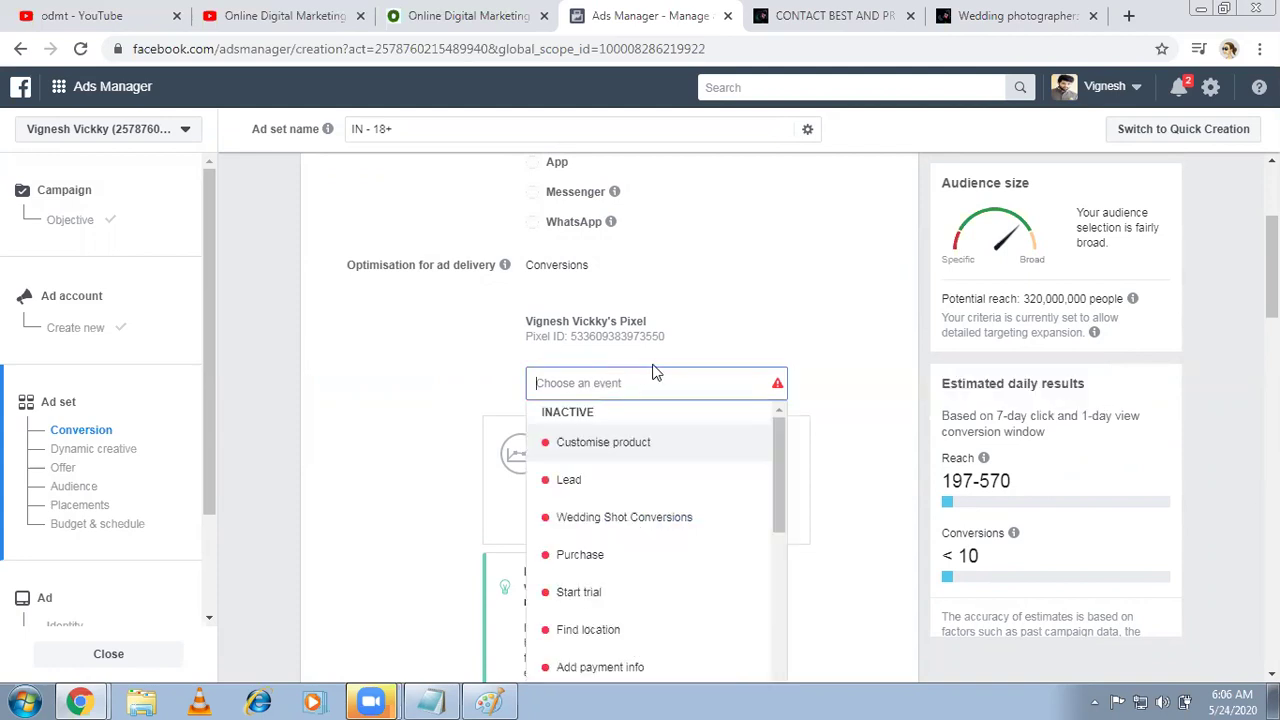
pyautogui.click(776, 443)
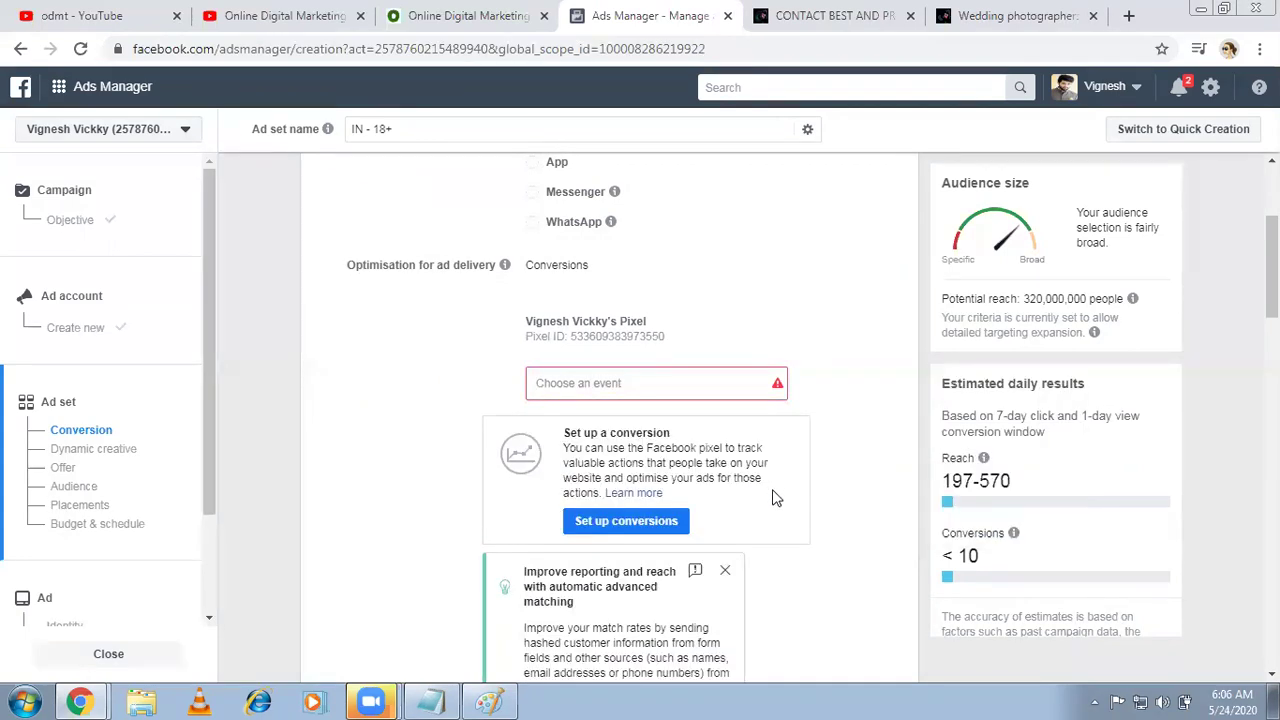
pyautogui.click(80, 700)
# Switch to the other account's pixel window and go to Ads Manager from its business tools menu
pyautogui.click(90, 626)
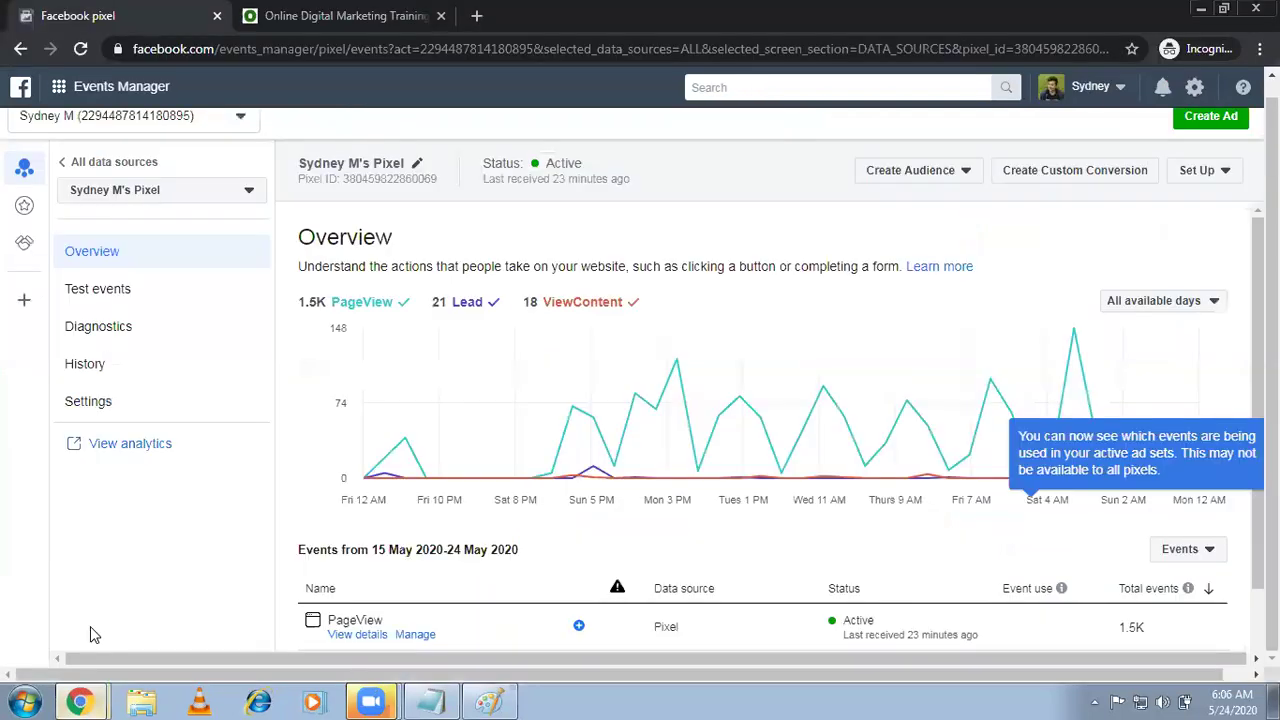
pyautogui.click(58, 90)
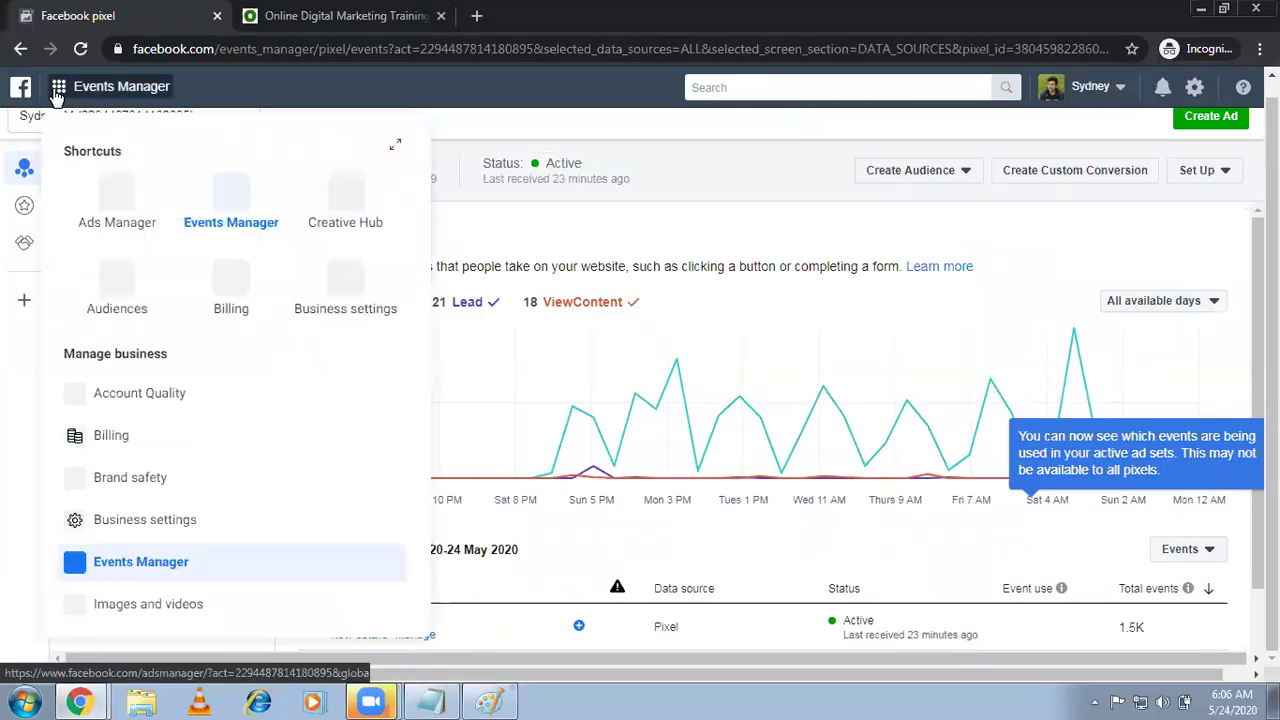
pyautogui.click(117, 193)
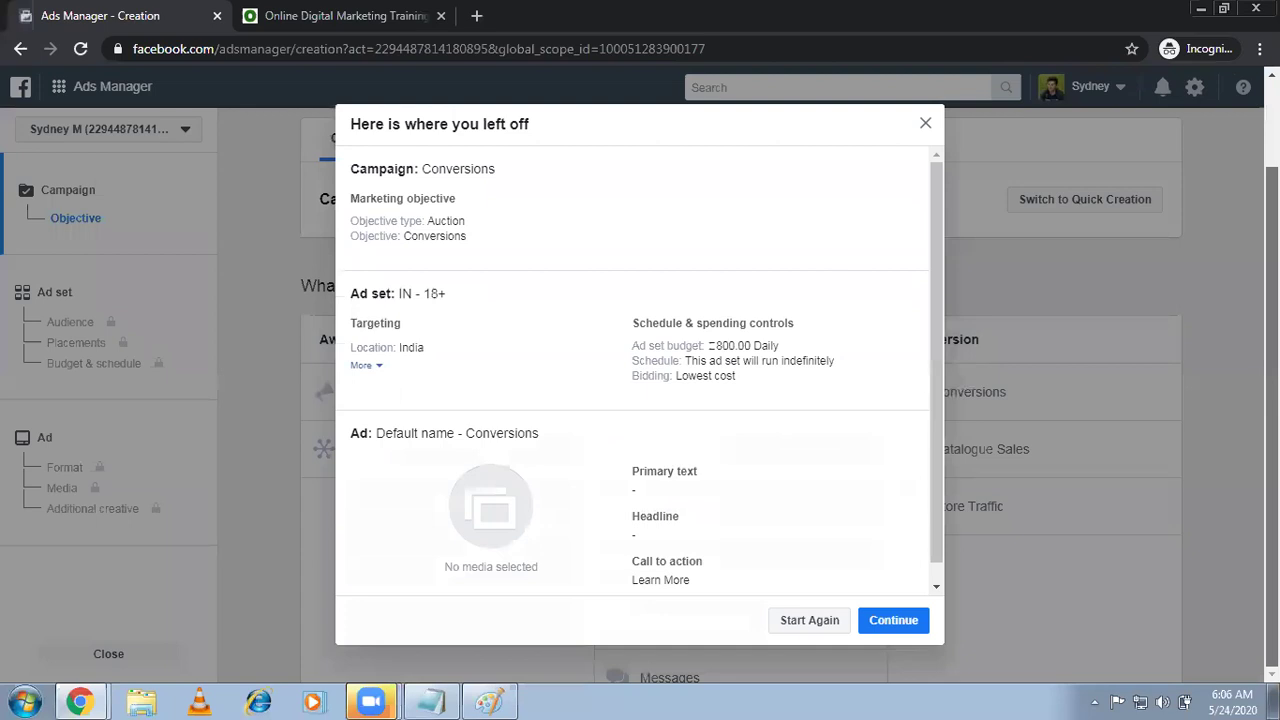
# Discard the saved draft, pick the Conversions objective and move on to the ad set
pyautogui.click(791, 623)
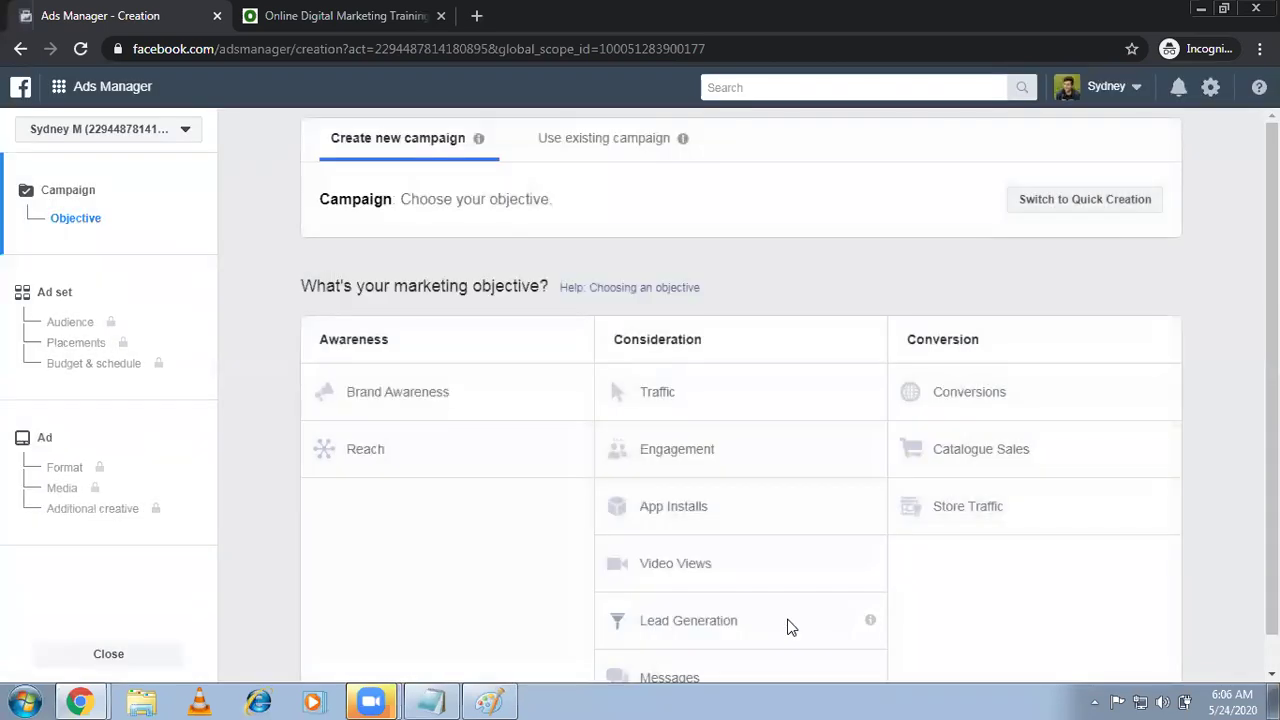
pyautogui.click(984, 388)
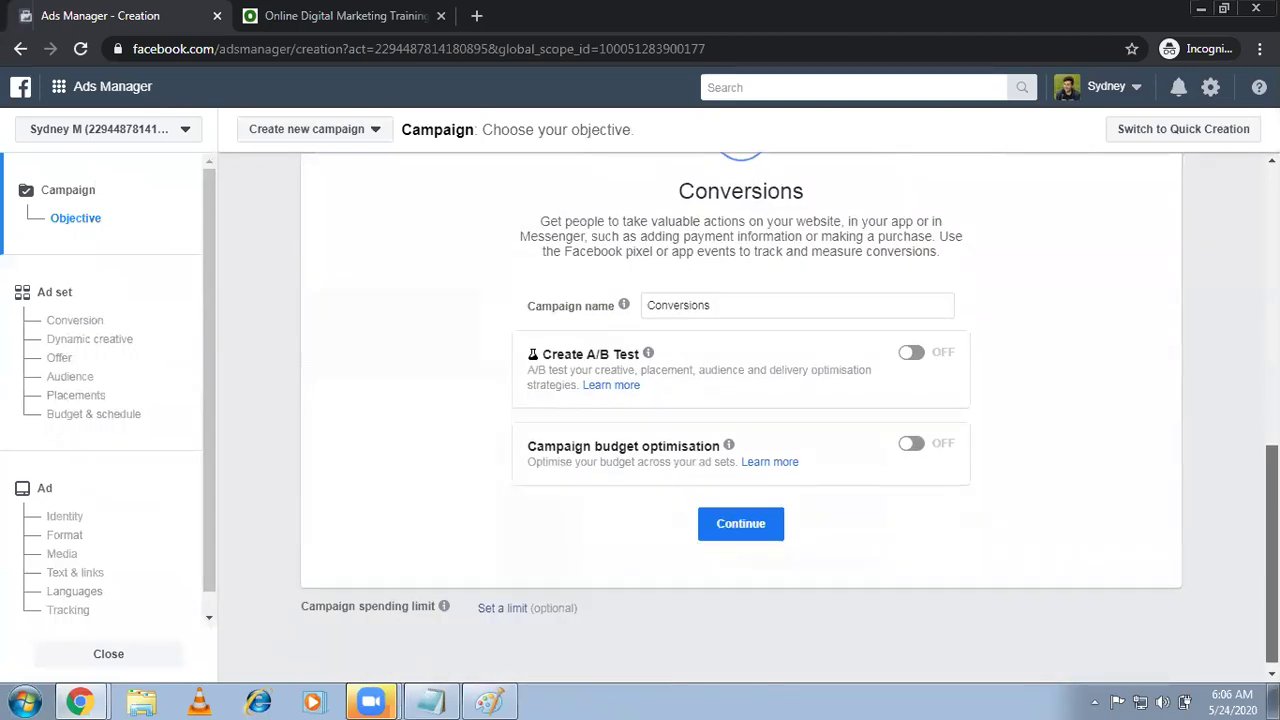
pyautogui.click(750, 522)
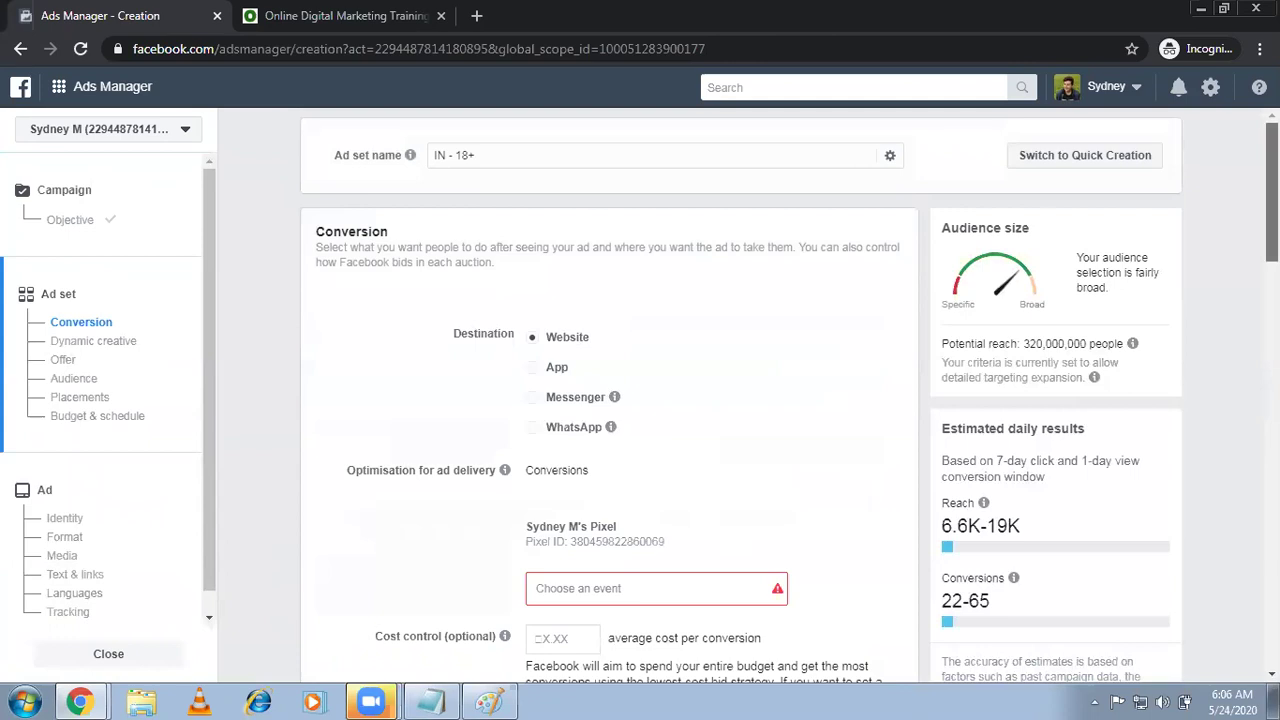
# Set the ad set's conversion event to Lead, replacing the inactive Add to cart event
pyautogui.scroll(-2, 888, 462)
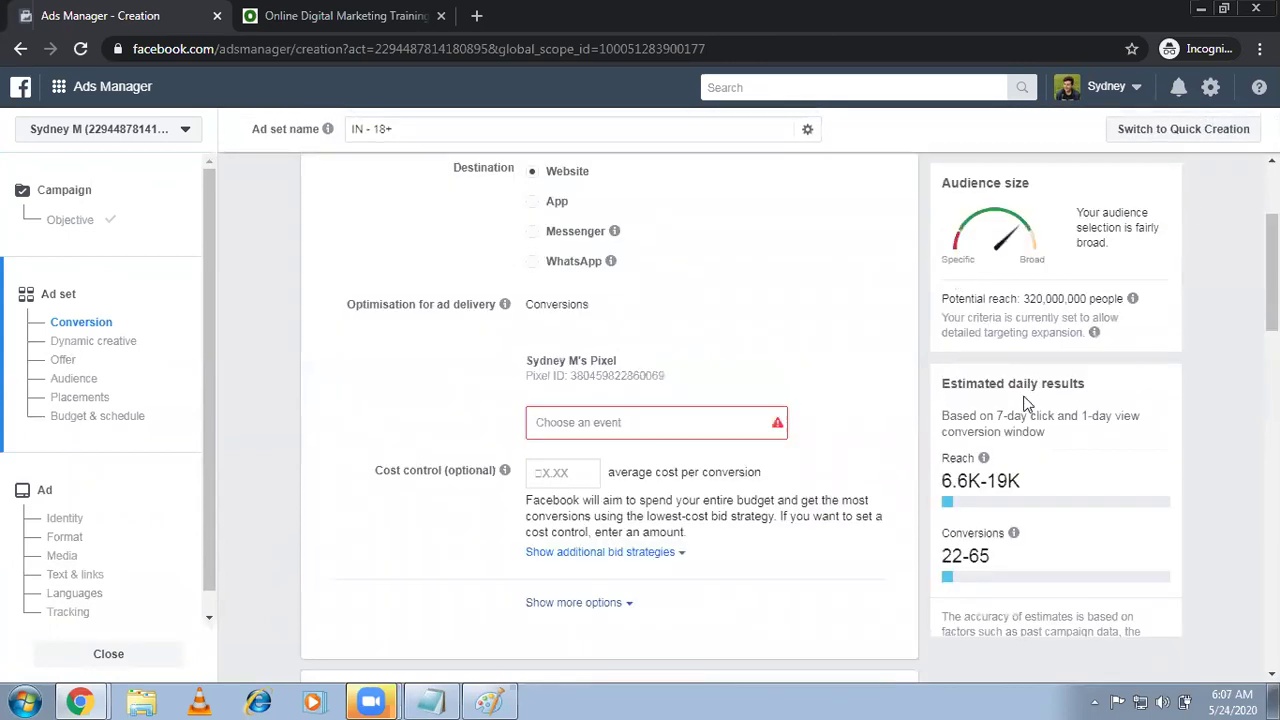
pyautogui.click(693, 423)
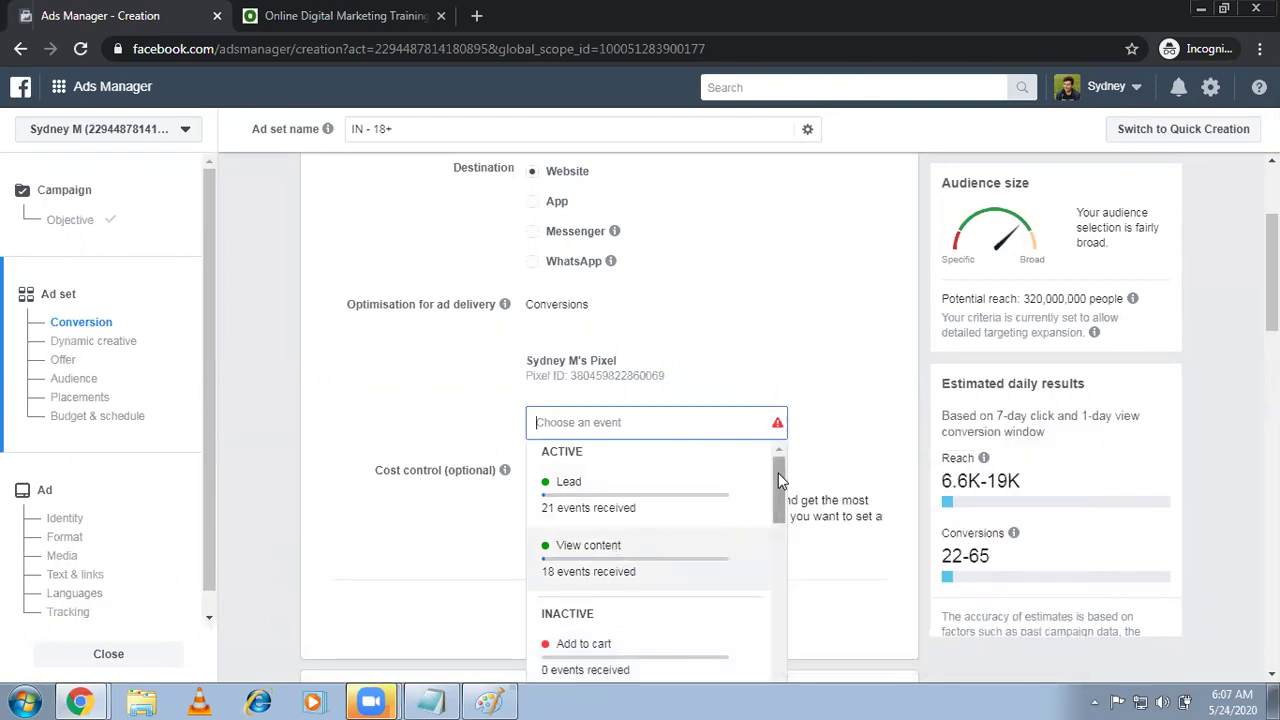
pyautogui.moveTo(776, 473); pyautogui.dragTo(765, 559)
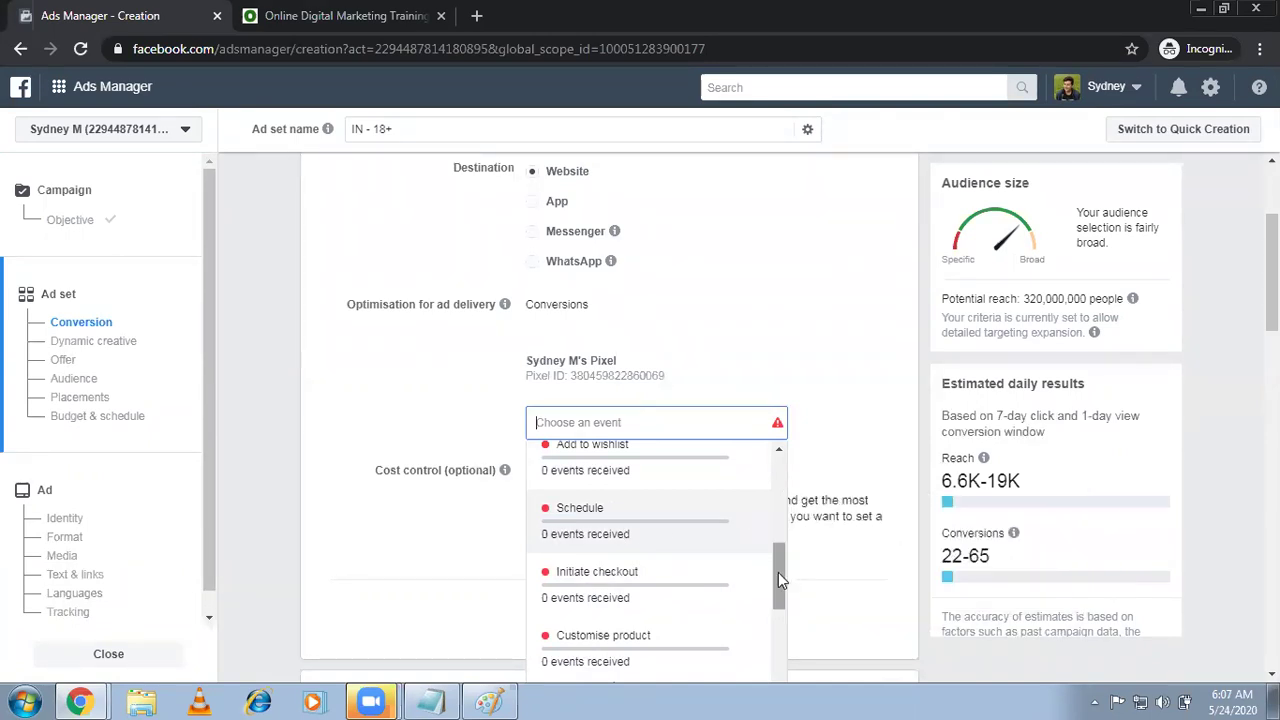
pyautogui.moveTo(778, 572); pyautogui.dragTo(776, 482)
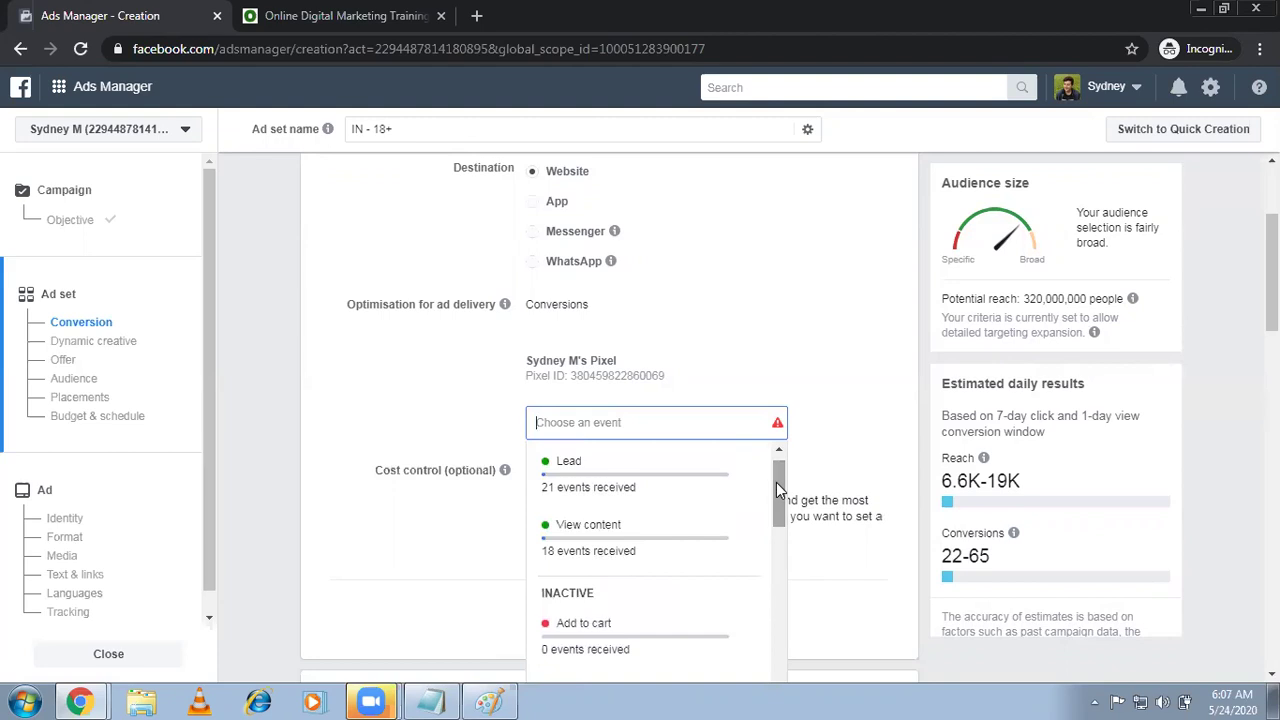
pyautogui.moveTo(597, 632)
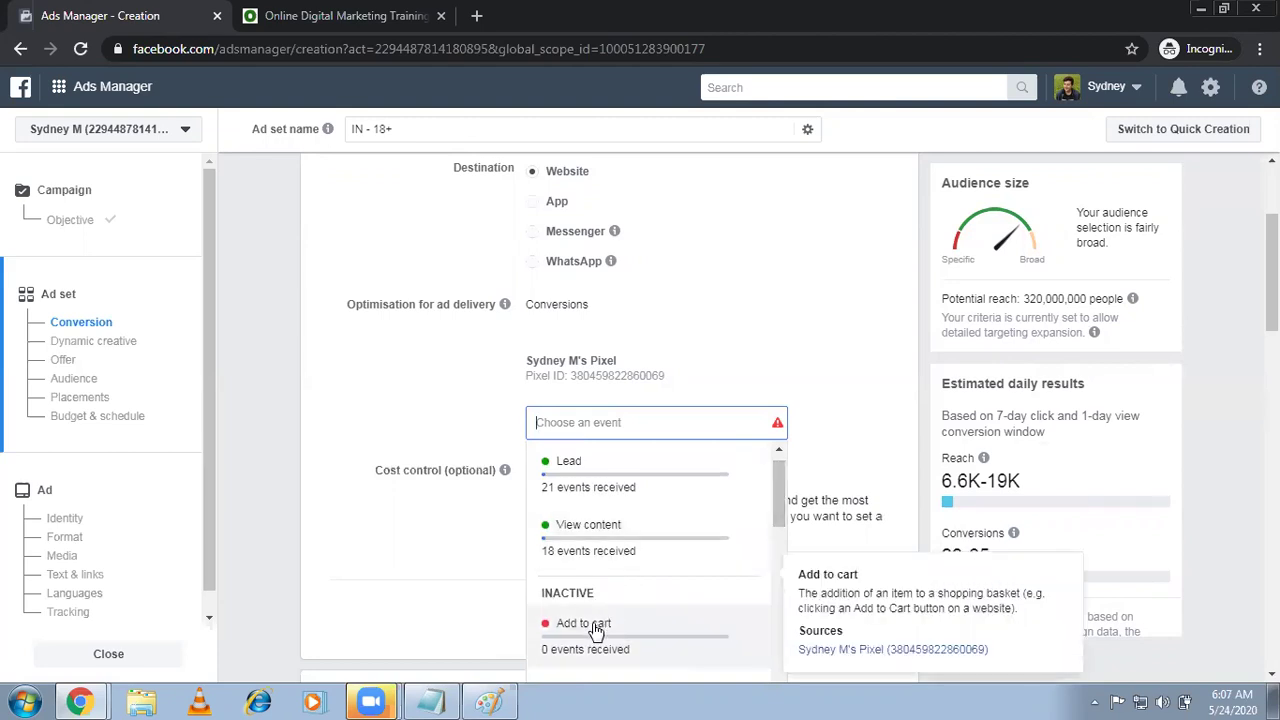
pyautogui.click(597, 630)
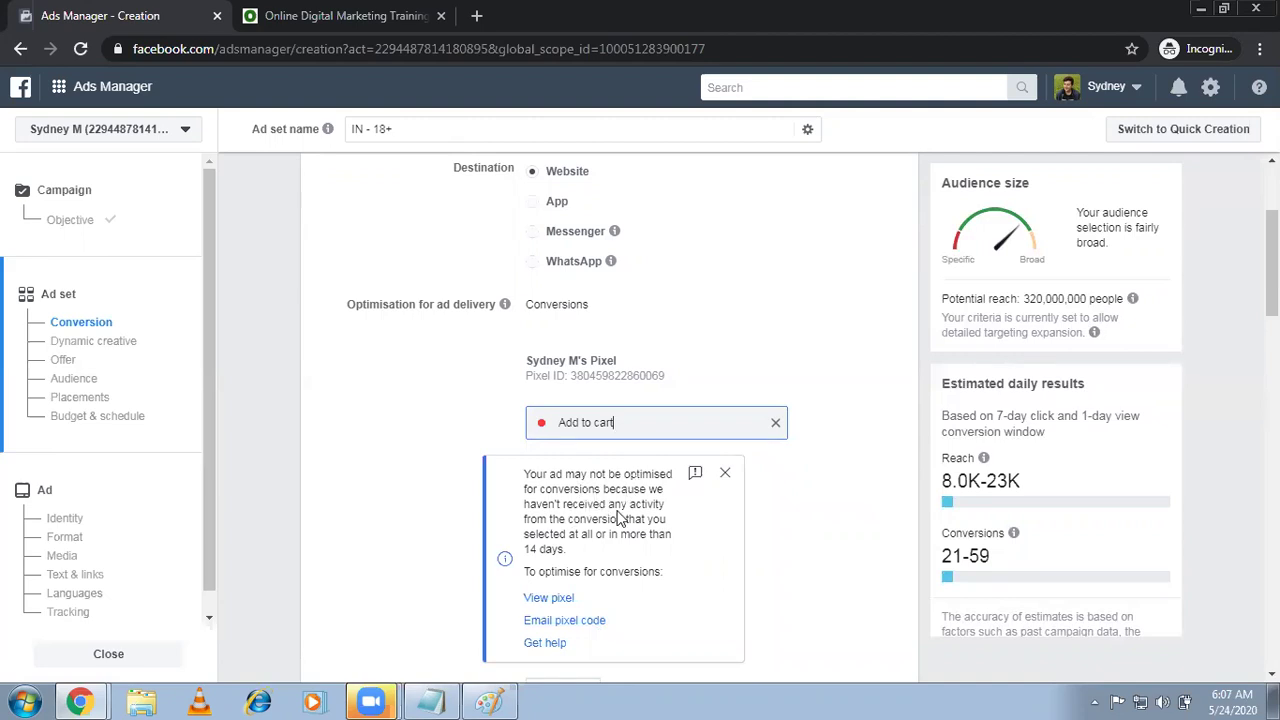
pyautogui.click(725, 472)
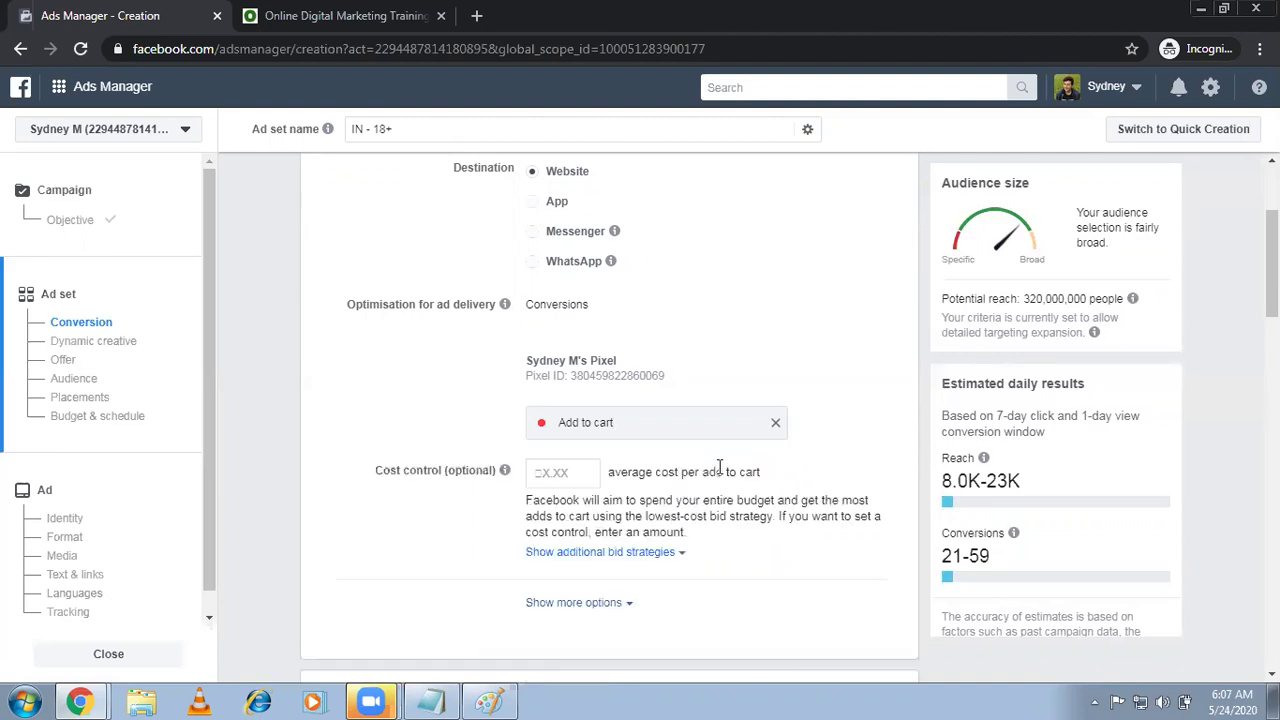
pyautogui.click(775, 422)
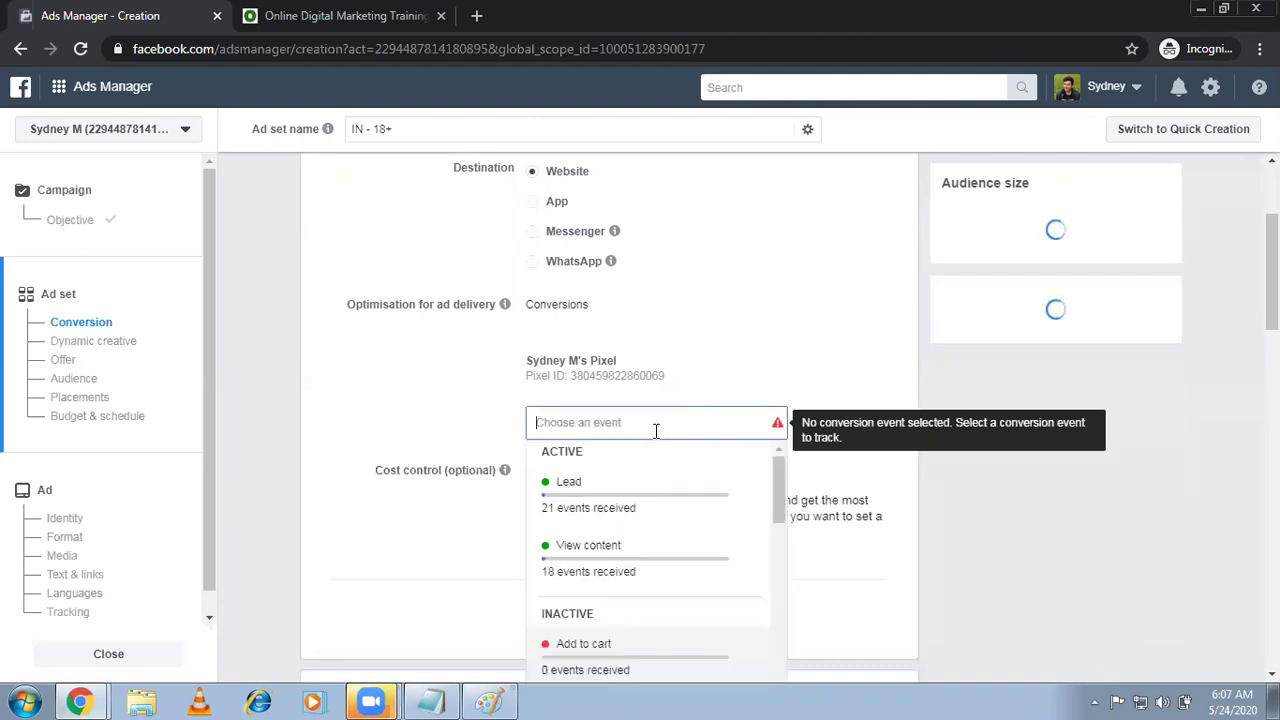
pyautogui.click(593, 499)
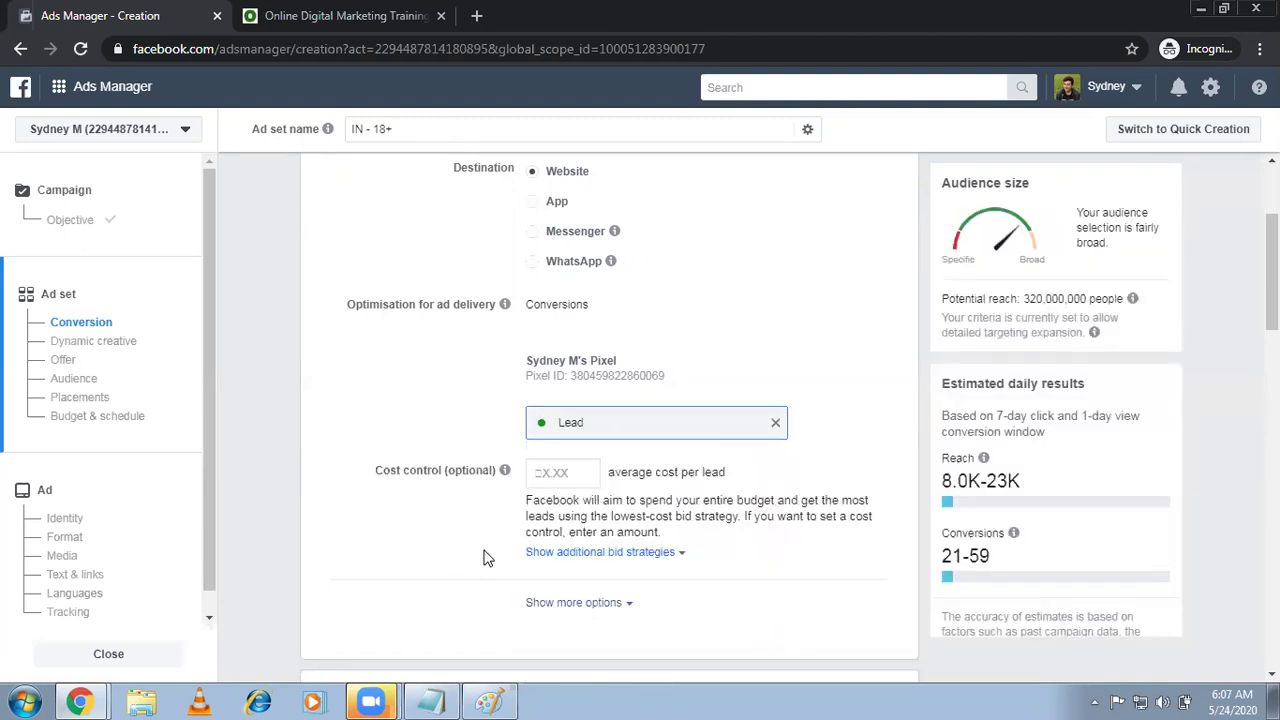
pyautogui.click(448, 542)
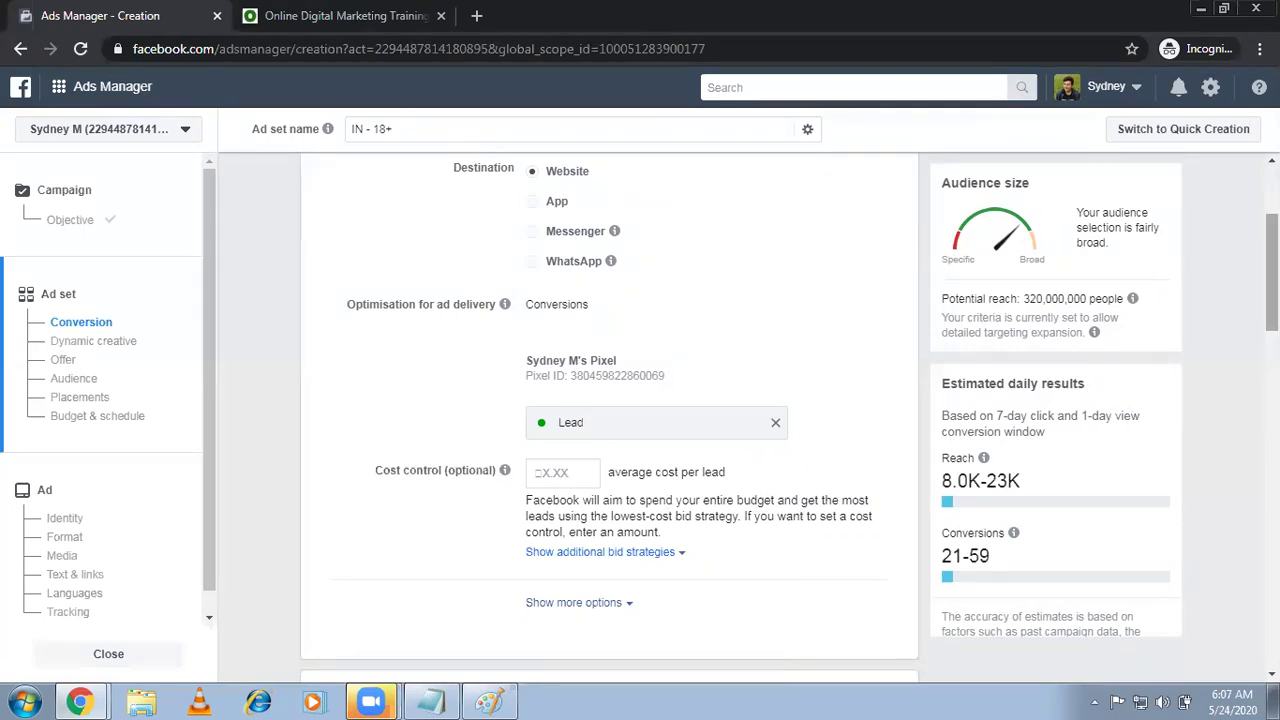
pyautogui.scroll(-10, 610, 410)
pyautogui.scroll(-3, 610, 410)
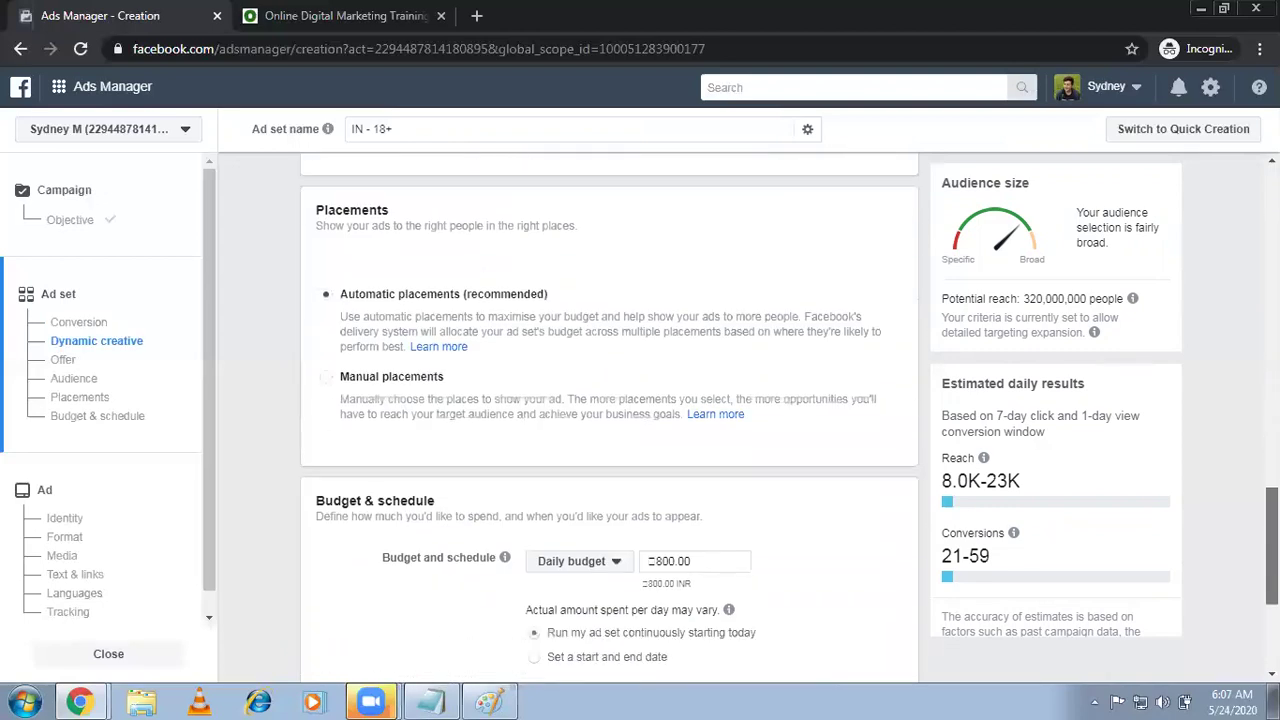
pyautogui.scroll(10, 610, 410)
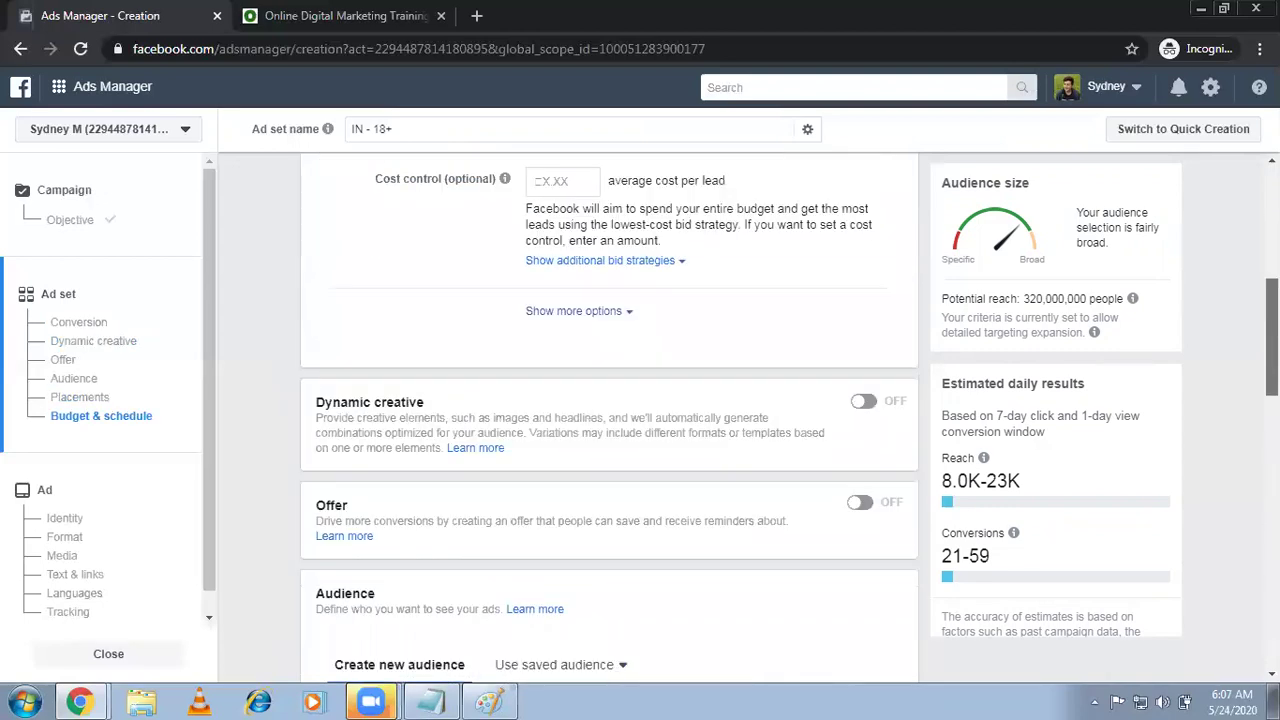
pyautogui.scroll(-1, 610, 418)
pyautogui.scroll(1, 610, 418)
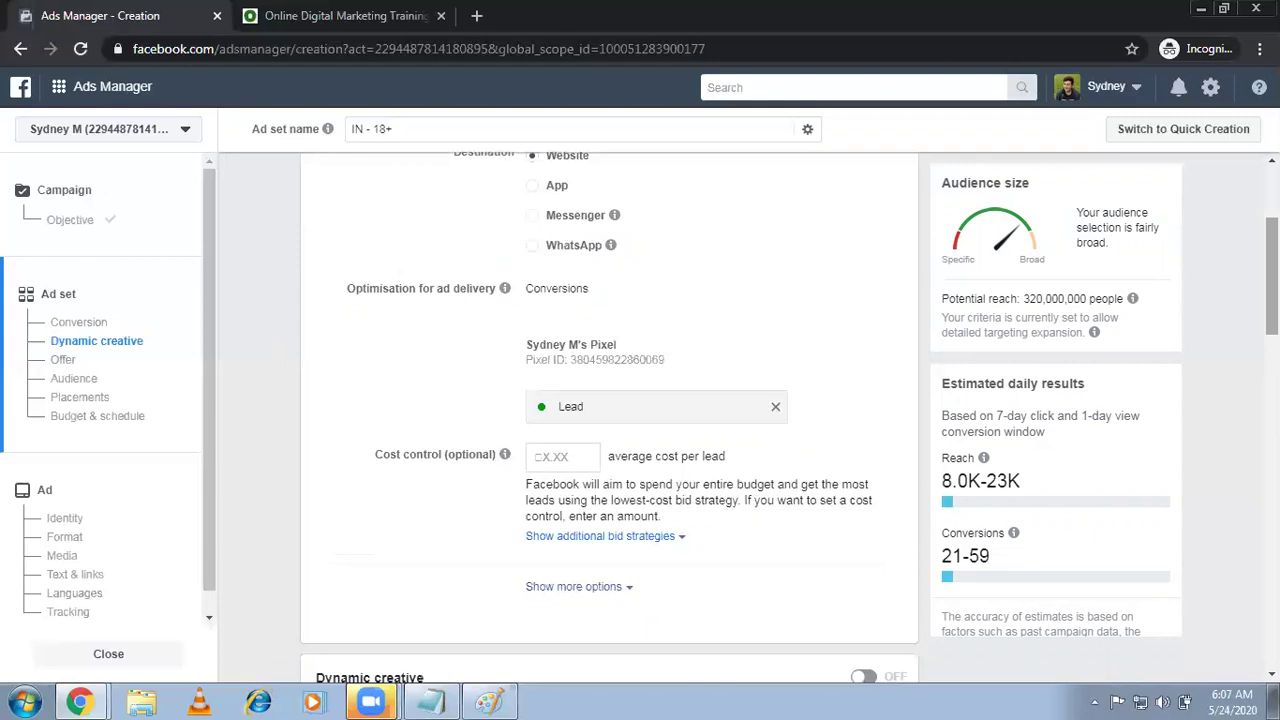
pyautogui.scroll(-1, 610, 418)
pyautogui.scroll(3, 610, 418)
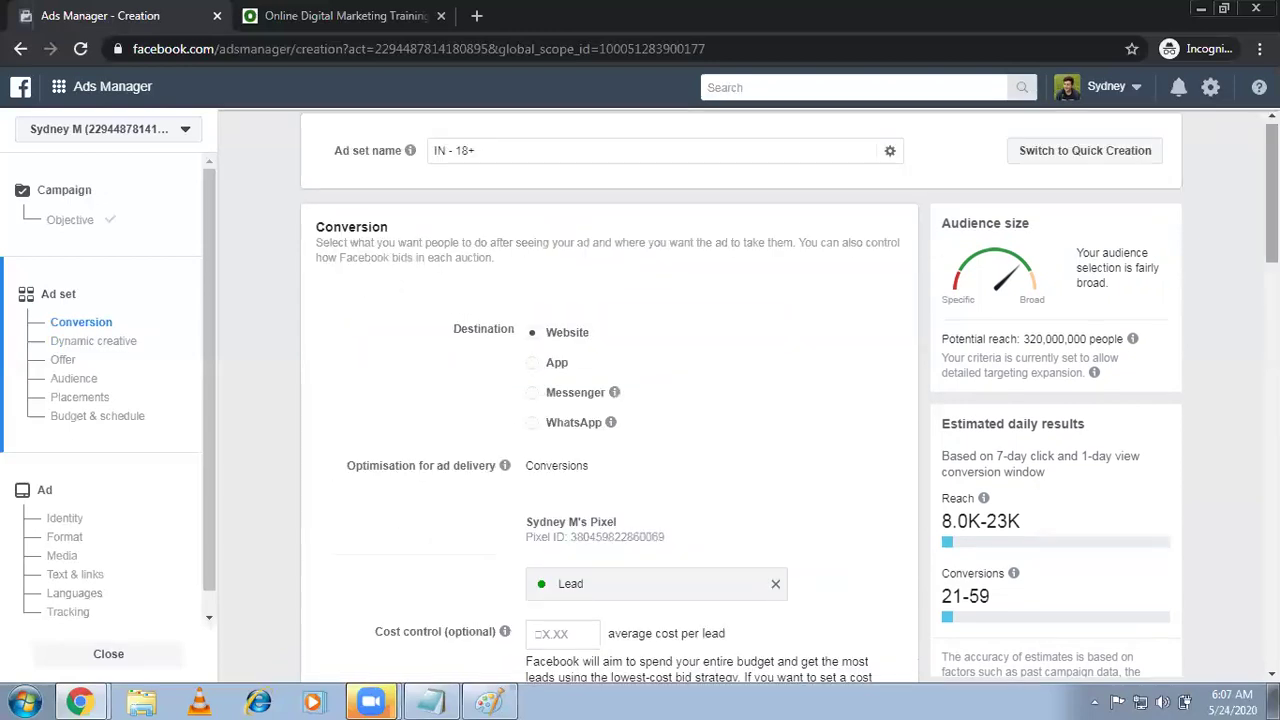
# Bring the Paint diagram of Custom Conversions versus Standard Events back to the front
pyautogui.click(493, 701)
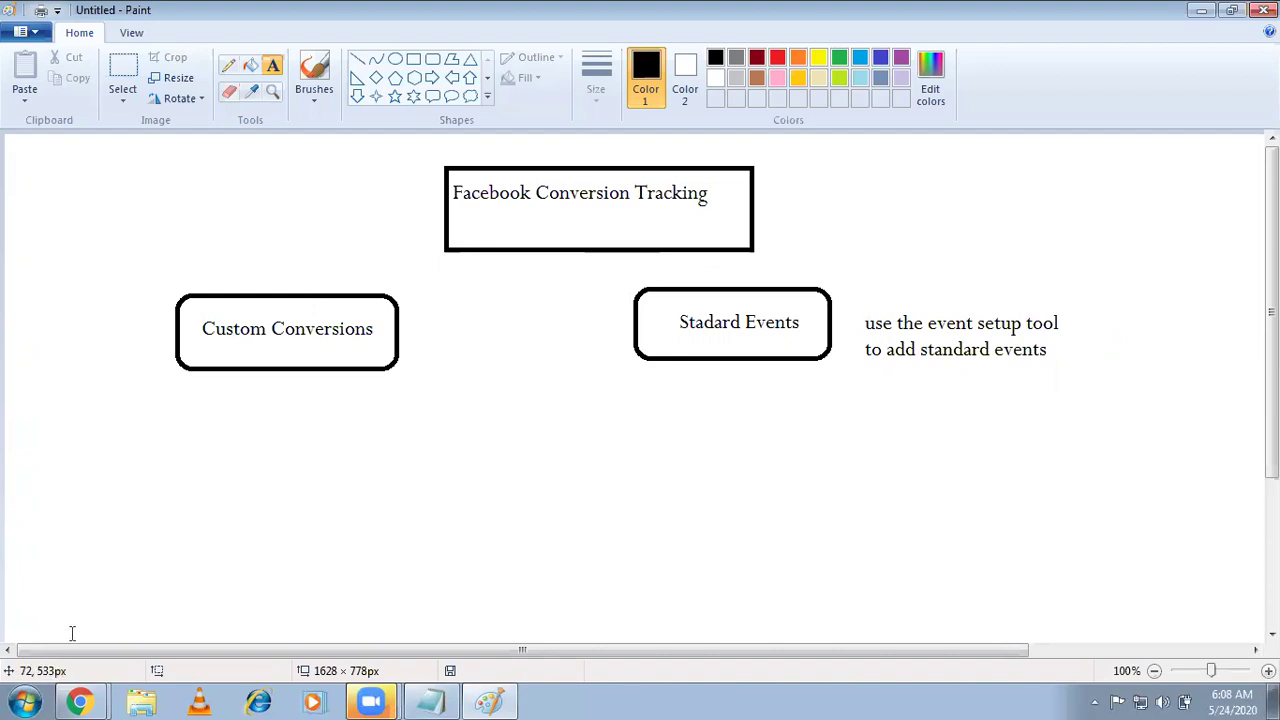
# Return to Chrome and browse the Online Digital Marketing Training YouTube channel
pyautogui.moveTo(84, 700)
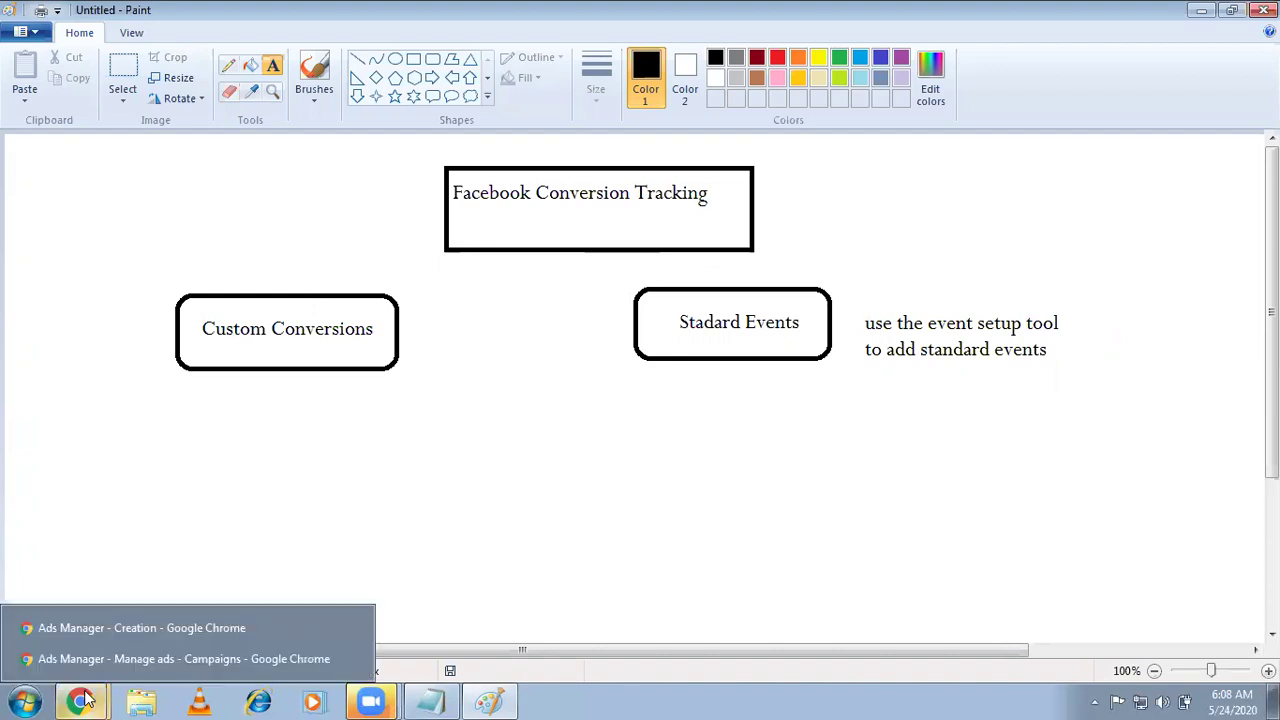
pyautogui.click(90, 627)
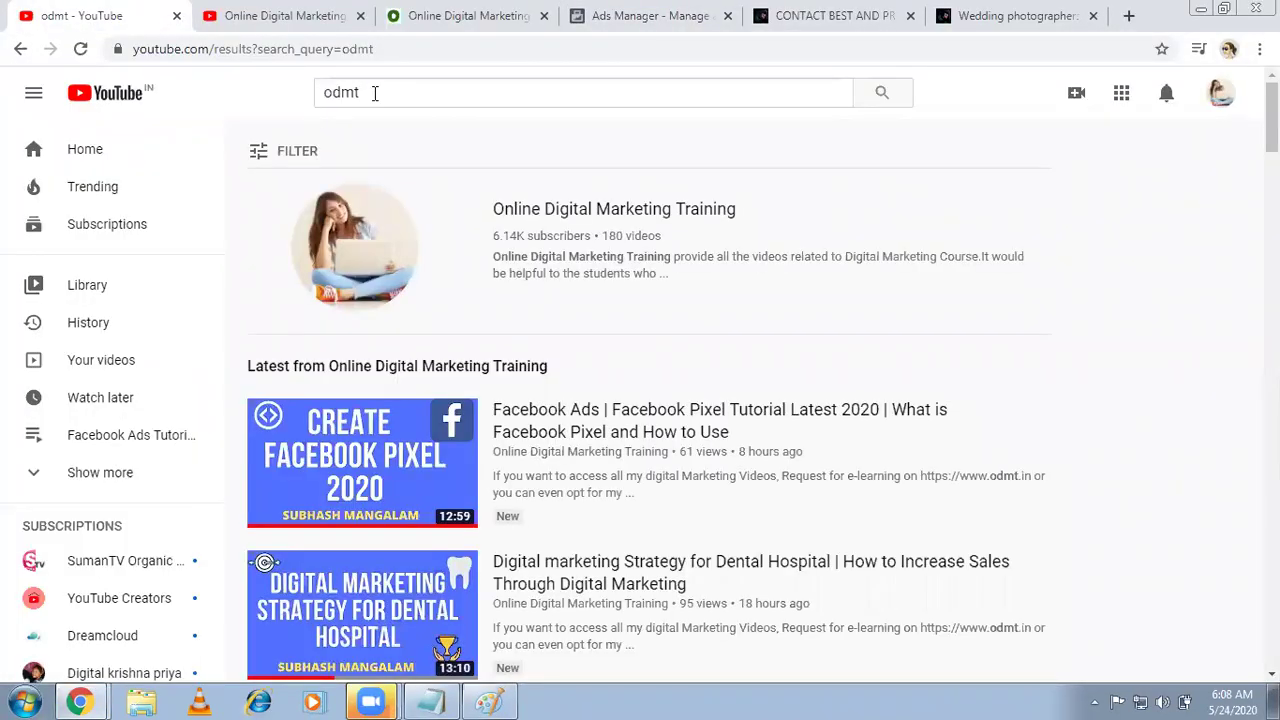
pyautogui.click(343, 8)
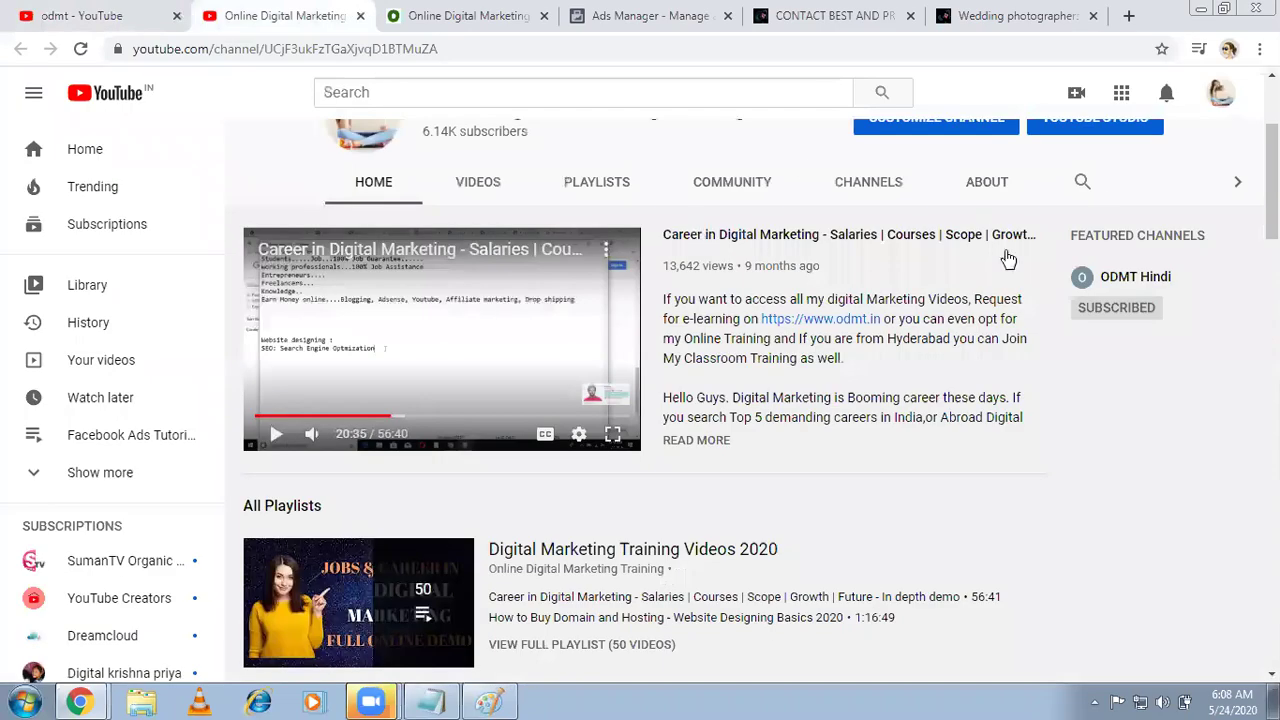
pyautogui.scroll(-6, 640, 400)
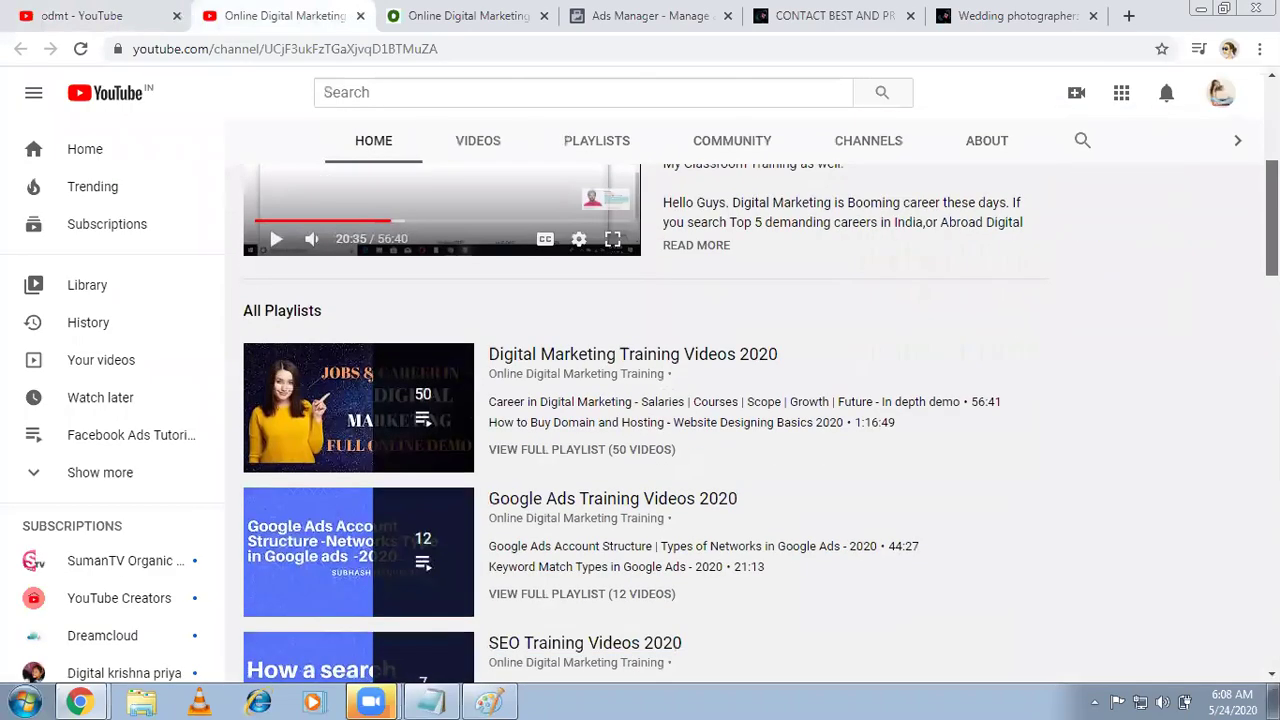
pyautogui.scroll(8, 640, 400)
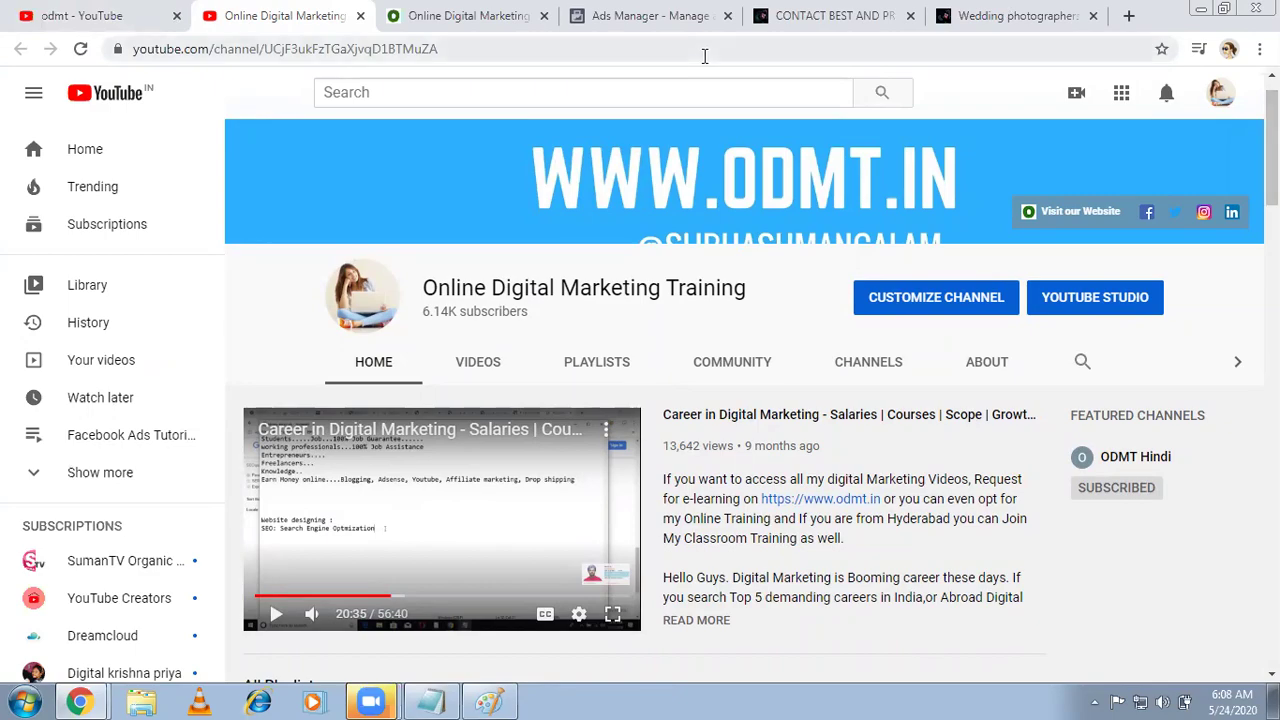
# Show the odmt.in training site with its Enroll Now form
pyautogui.click(512, 15)
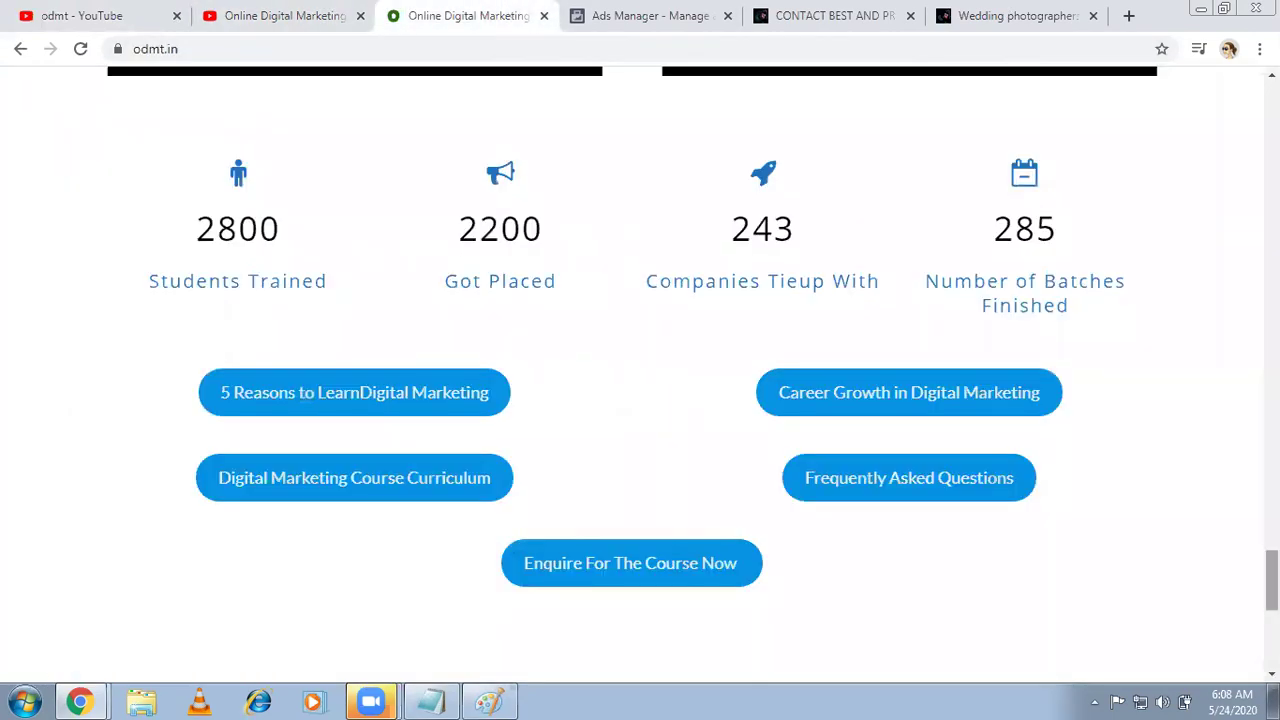
pyautogui.scroll(20, 640, 360)
pyautogui.scroll(10, 640, 370)
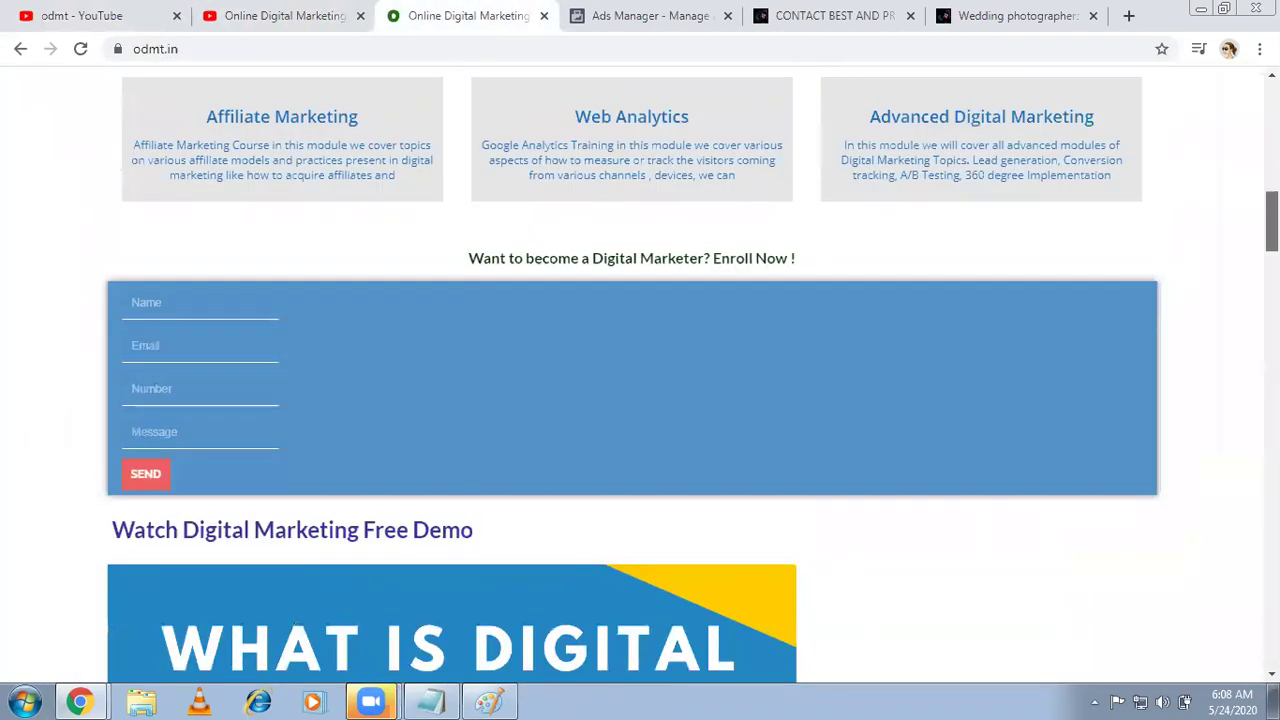